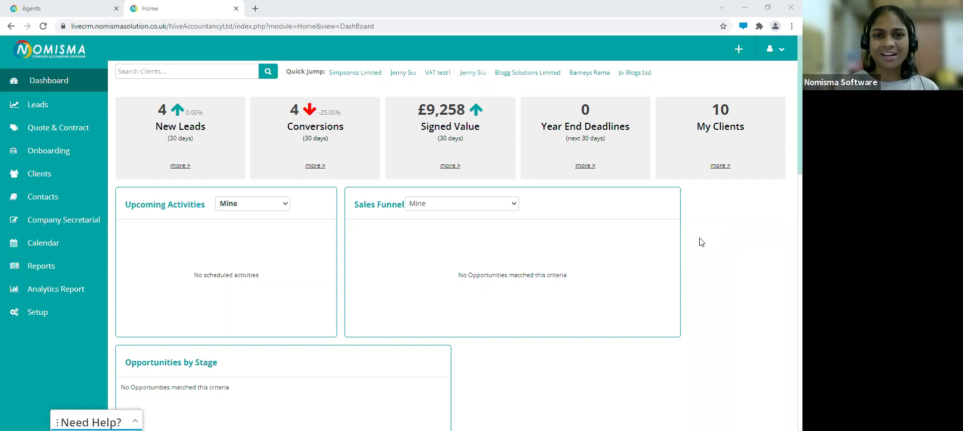
# Open Accountant Setup's Practice Details and keep the Accountant Practice Type on Sole Trader
pyautogui.click(52, 317)
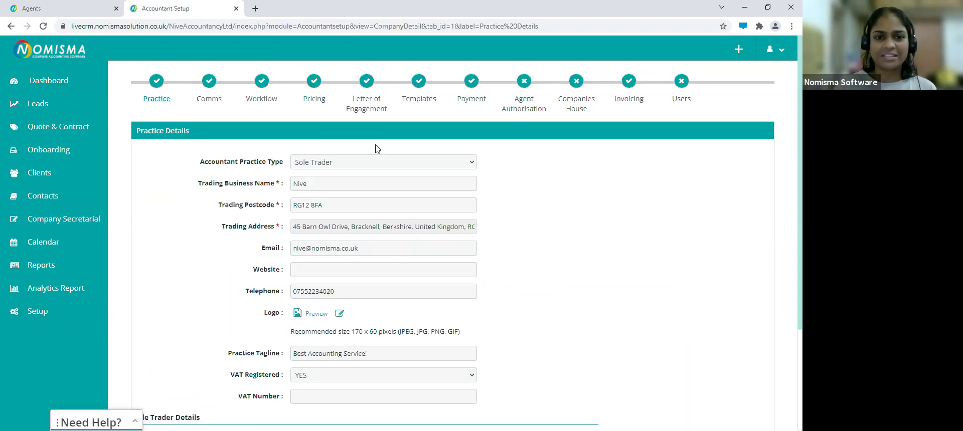
pyautogui.click(382, 163)
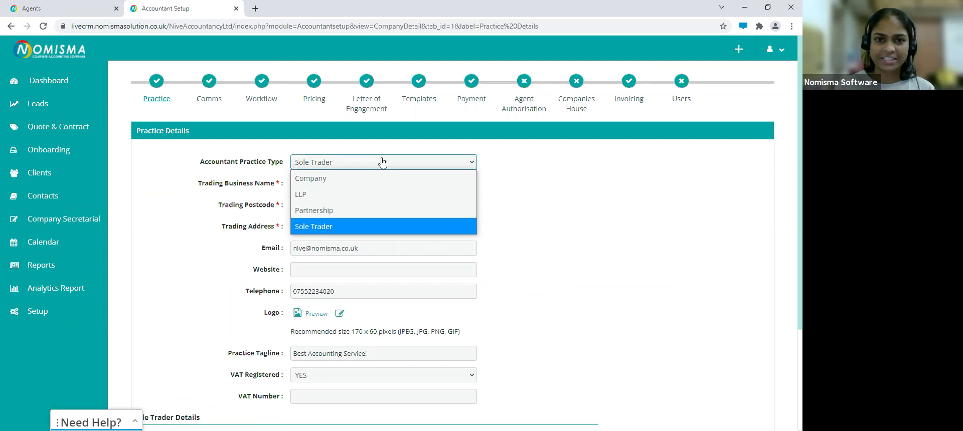
pyautogui.click(383, 162)
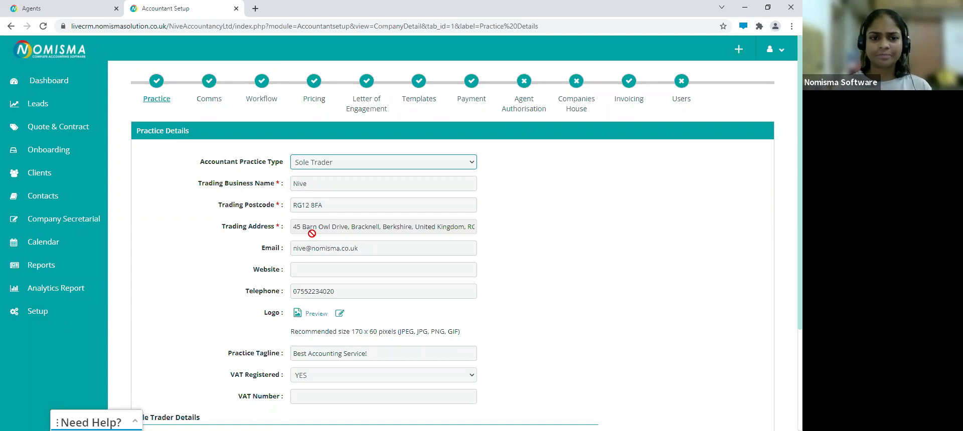
pyautogui.scroll(-1, 313, 248)
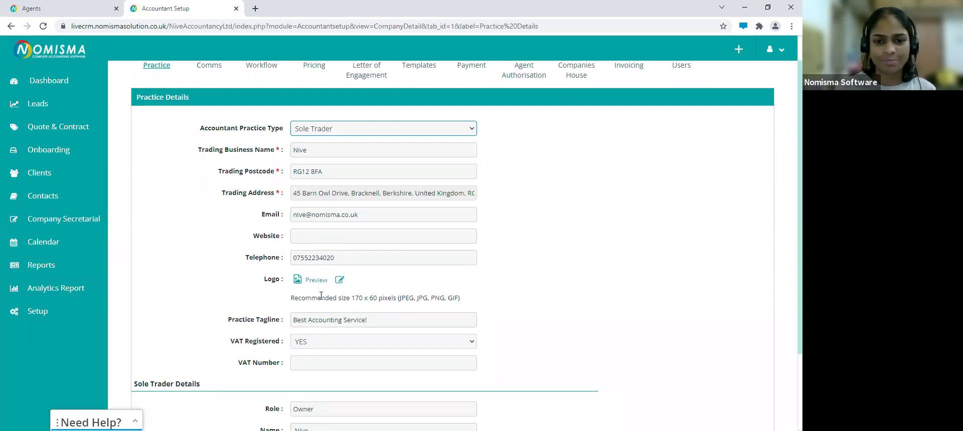
pyautogui.moveTo(295, 297); pyautogui.dragTo(496, 298)
pyautogui.click(399, 298)
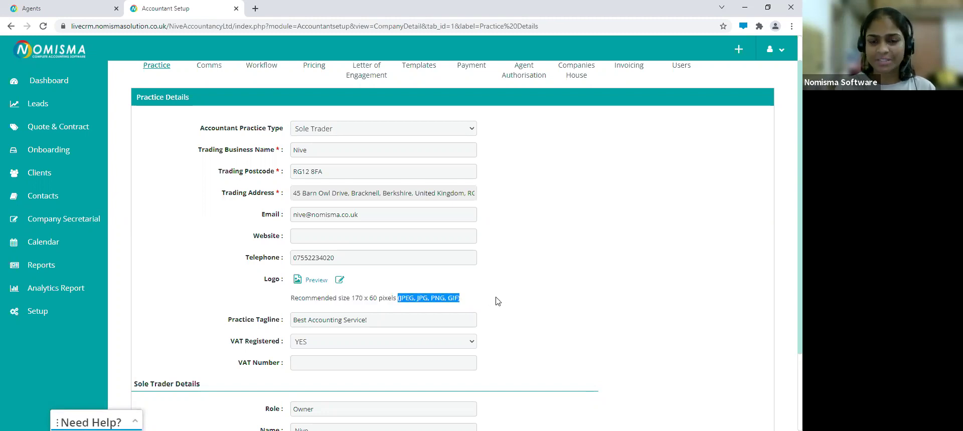
pyautogui.click(485, 301)
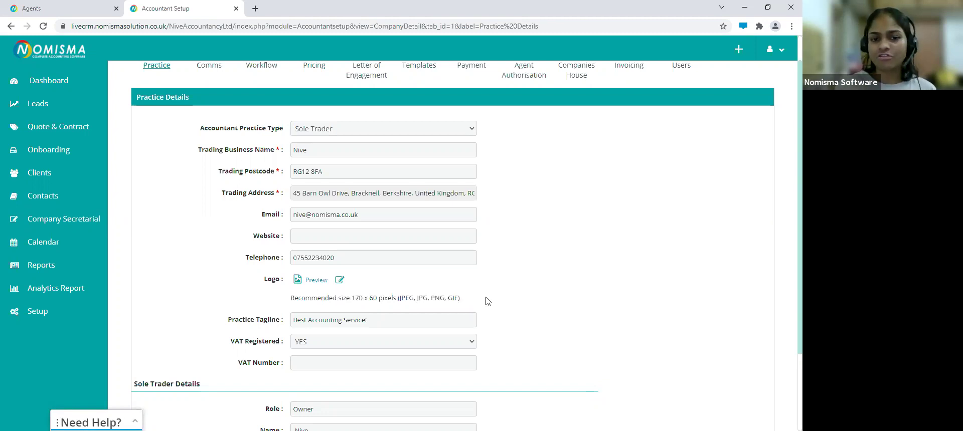
pyautogui.moveTo(284, 324); pyautogui.dragTo(218, 321)
pyautogui.click(375, 320)
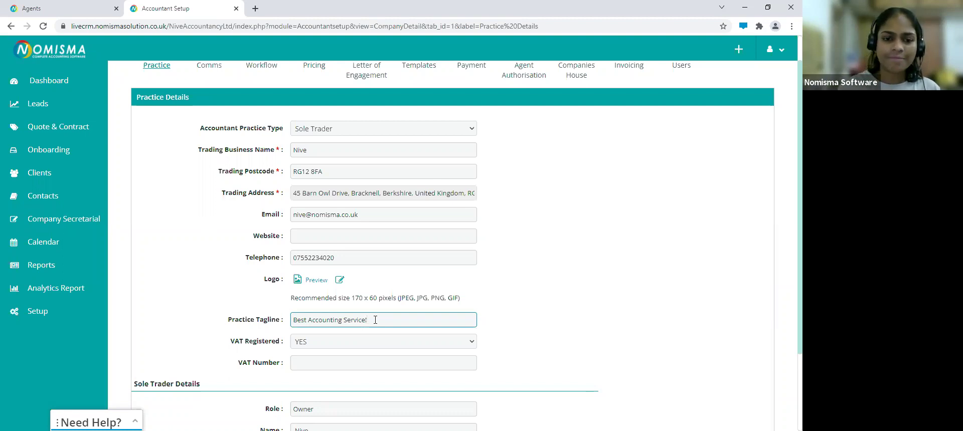
pyautogui.scroll(-1, 375, 320)
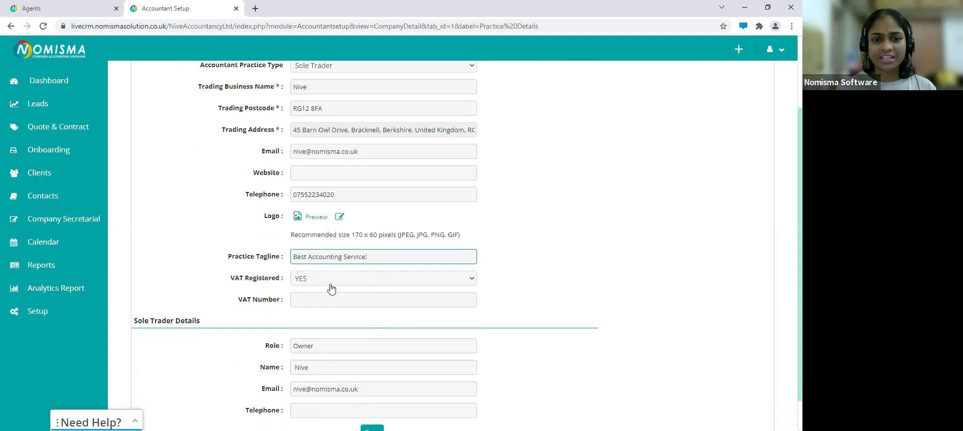
pyautogui.click(331, 289)
pyautogui.click(314, 304)
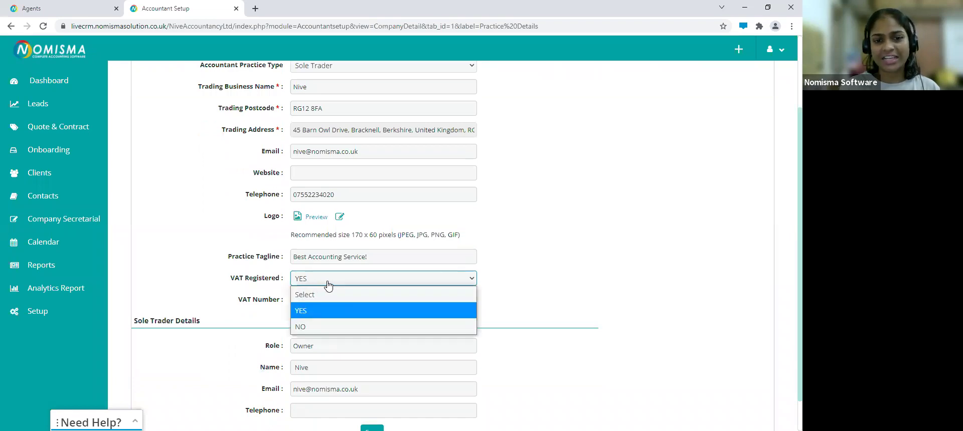
pyautogui.click(338, 313)
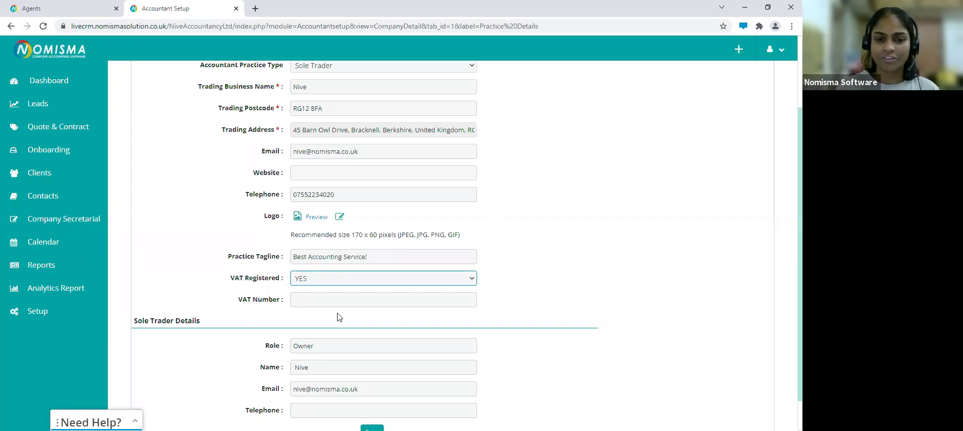
pyautogui.scroll(-1, 337, 317)
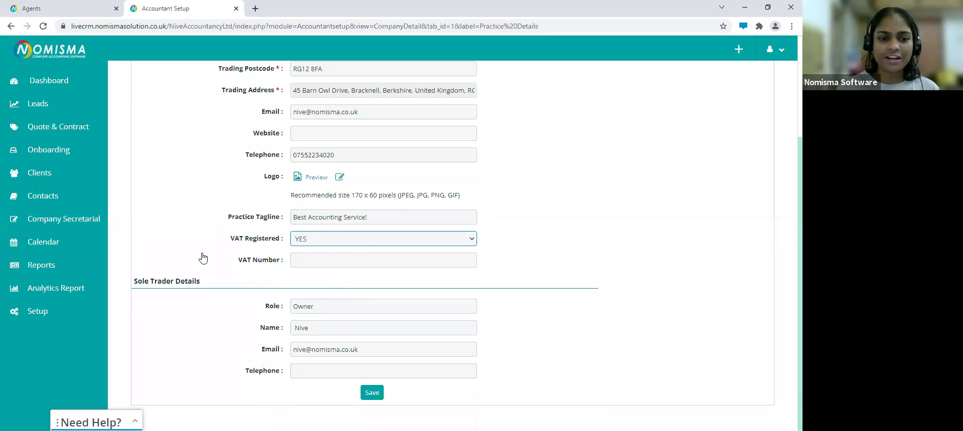
pyautogui.moveTo(206, 281); pyautogui.dragTo(144, 295)
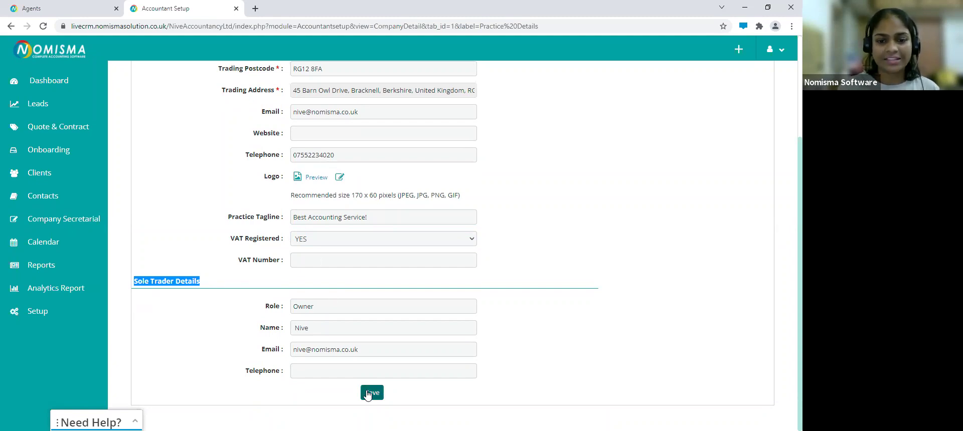
pyautogui.scroll(3, 327, 299)
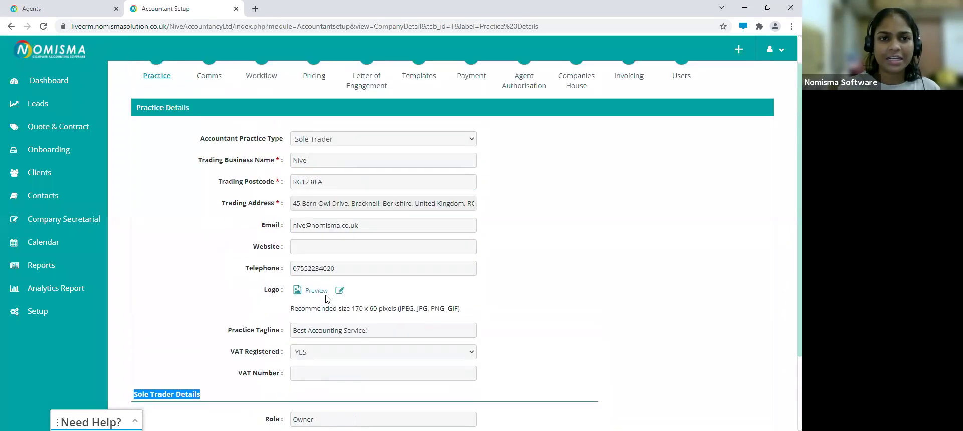
# Switch to the Comms step and review the Default Nomisma SMTP option and From Email
pyautogui.click(212, 102)
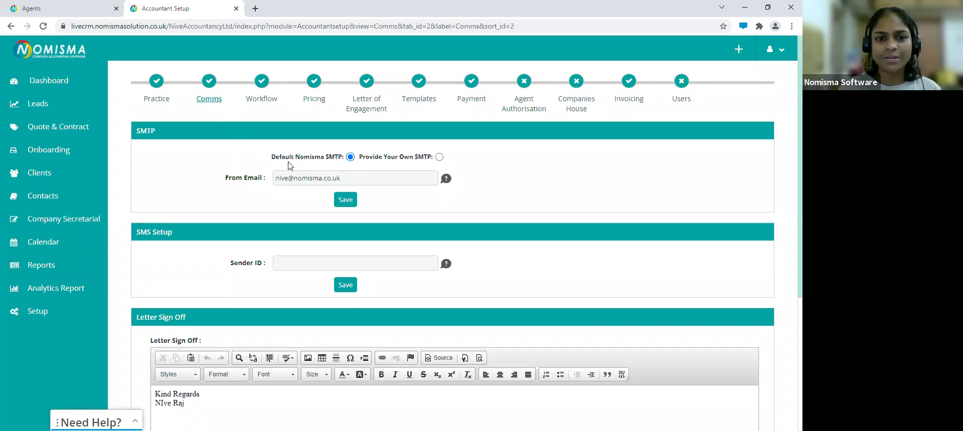
pyautogui.moveTo(276, 157); pyautogui.dragTo(338, 157)
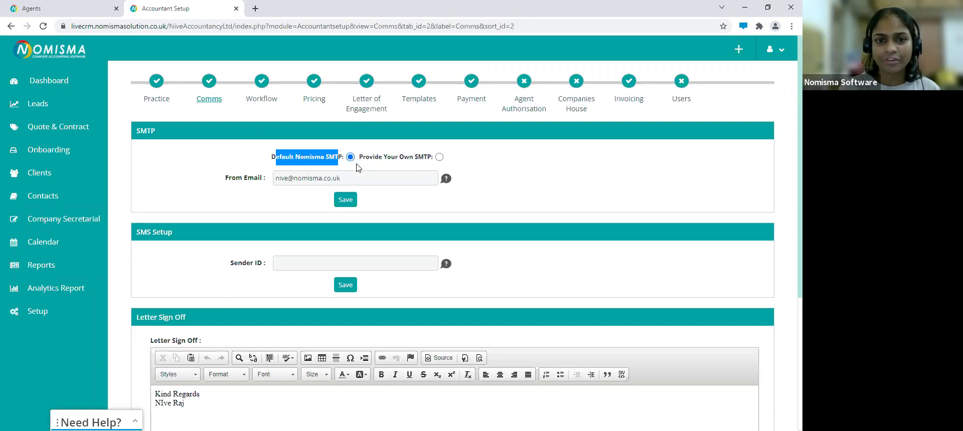
pyautogui.click(356, 165)
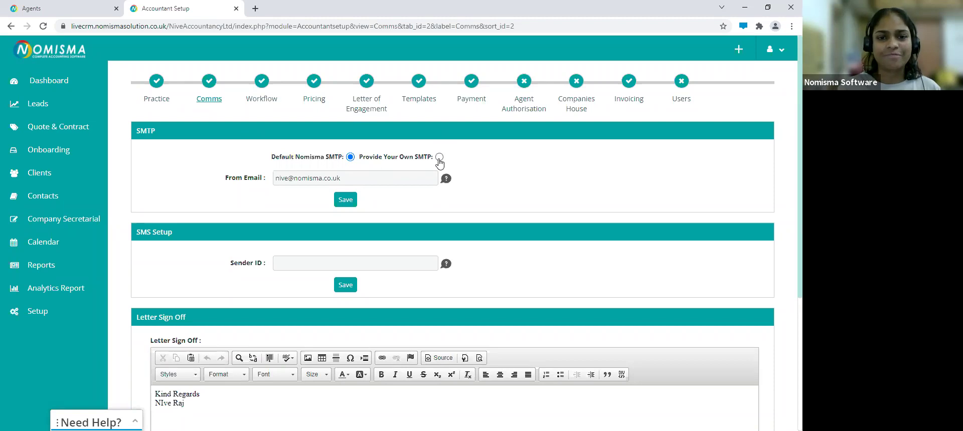
pyautogui.moveTo(271, 156); pyautogui.dragTo(346, 158)
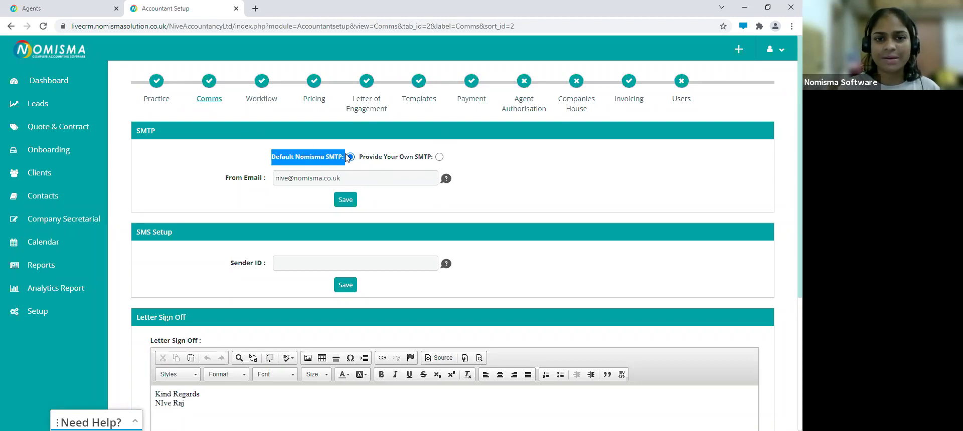
pyautogui.click(355, 168)
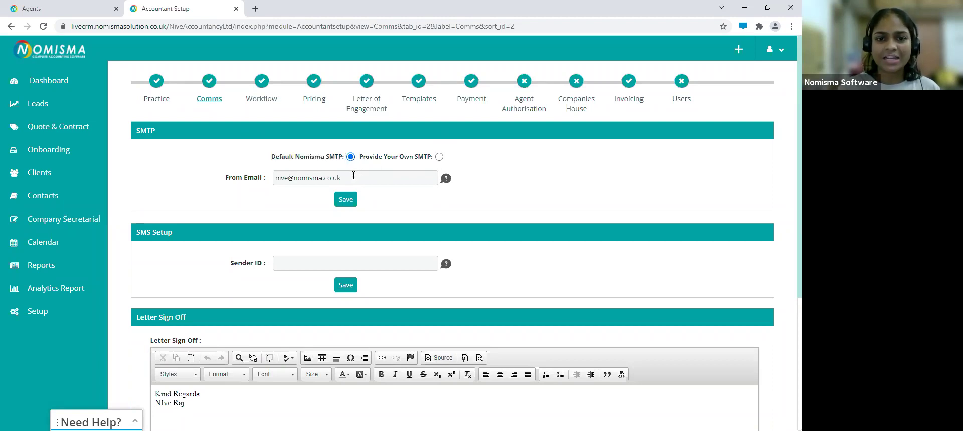
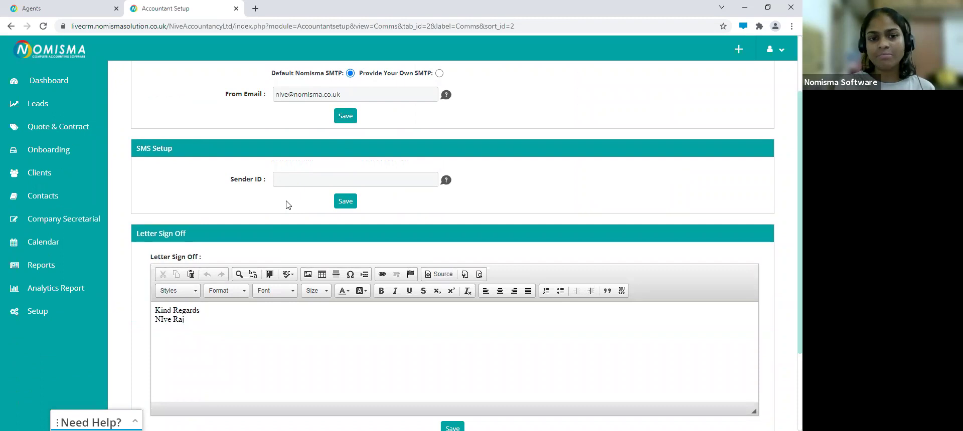
# Highlight the SMS Sender ID label and place the cursor in the Sender ID field
pyautogui.moveTo(266, 185); pyautogui.dragTo(243, 185)
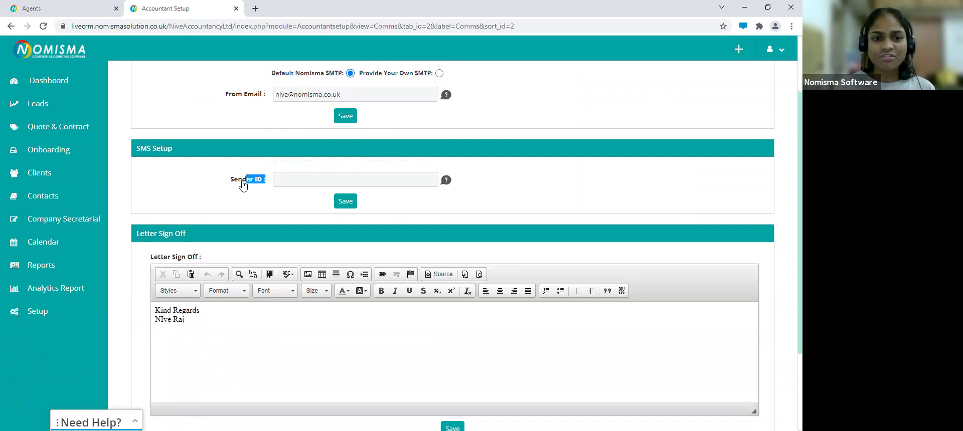
pyautogui.click(303, 184)
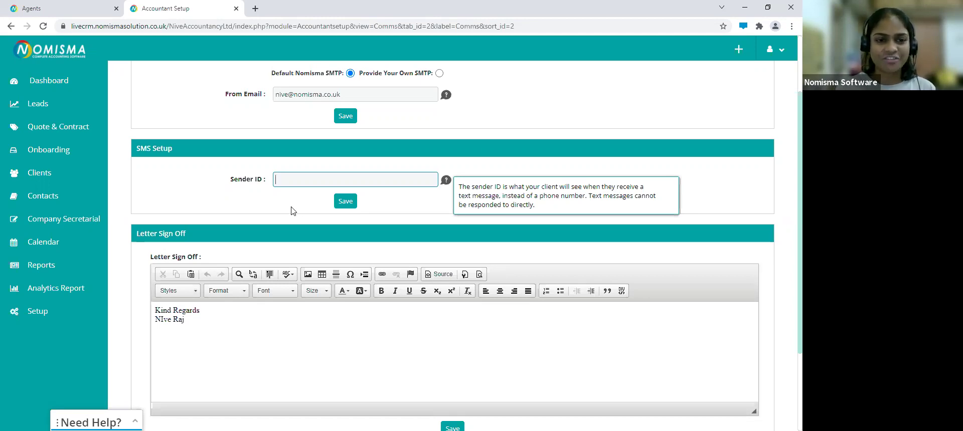
pyautogui.scroll(-2, 293, 211)
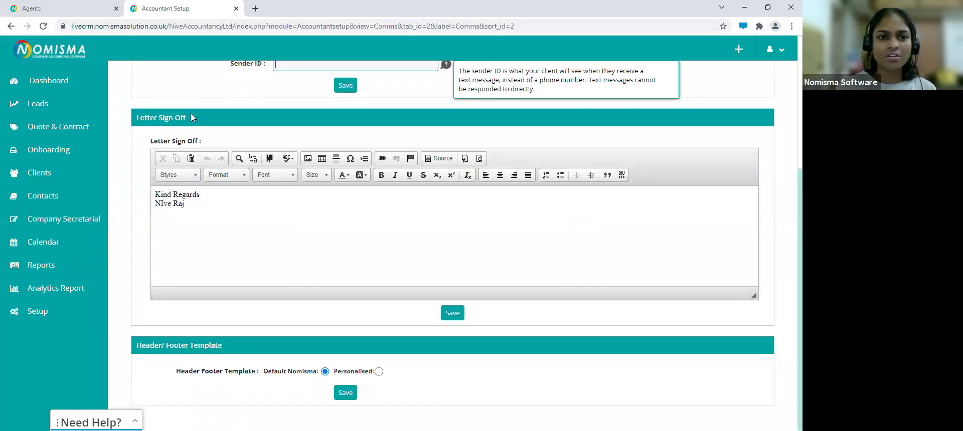
pyautogui.tripleClick(164, 123)
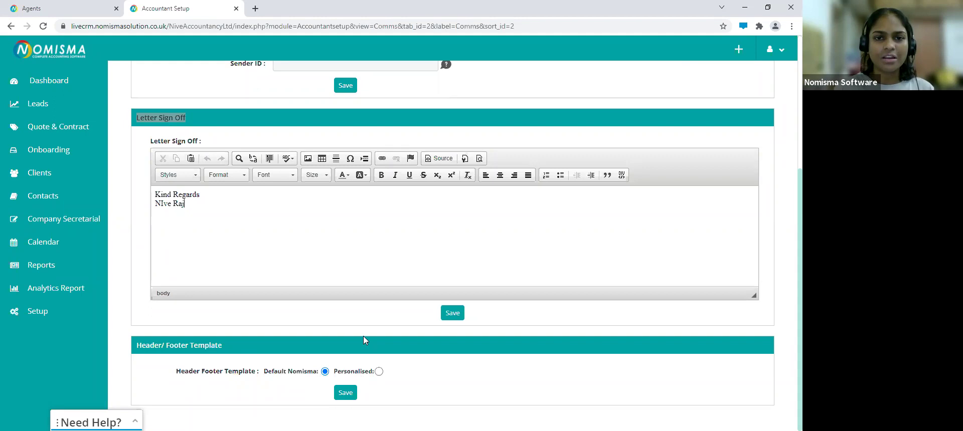
# Scroll up and down the Comms page around the SMS Setup section
pyautogui.scroll(4, 360, 305)
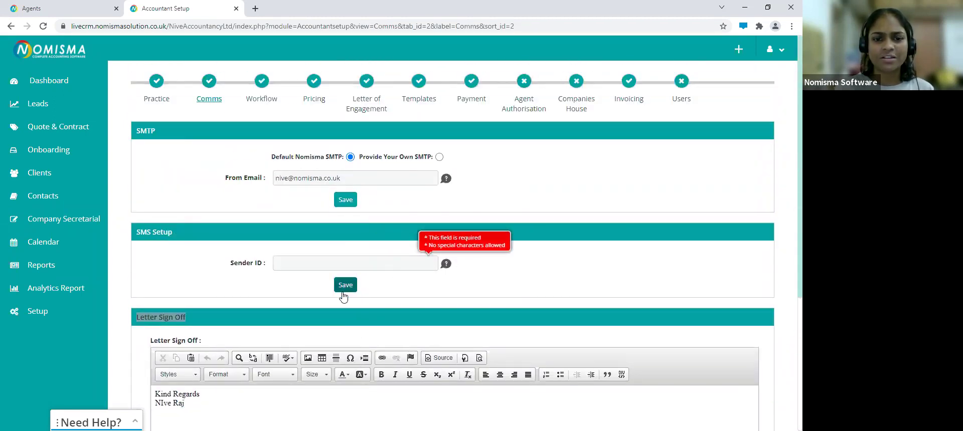
pyautogui.scroll(-4, 342, 294)
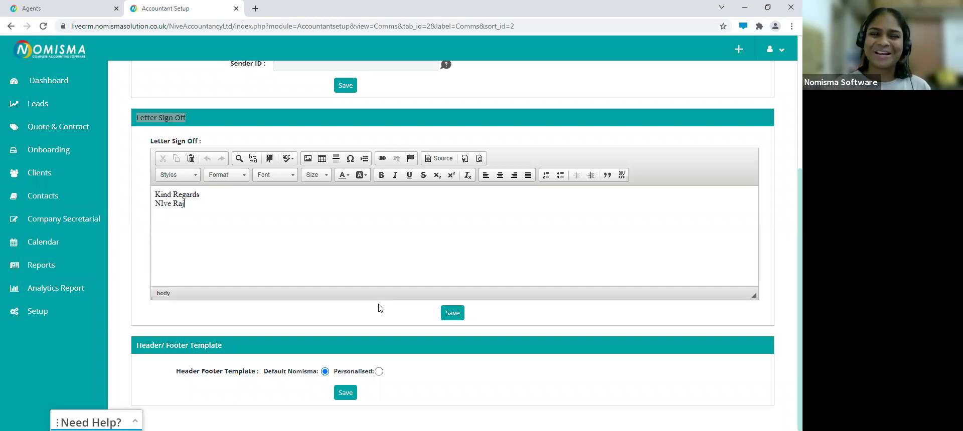
pyautogui.scroll(4, 378, 308)
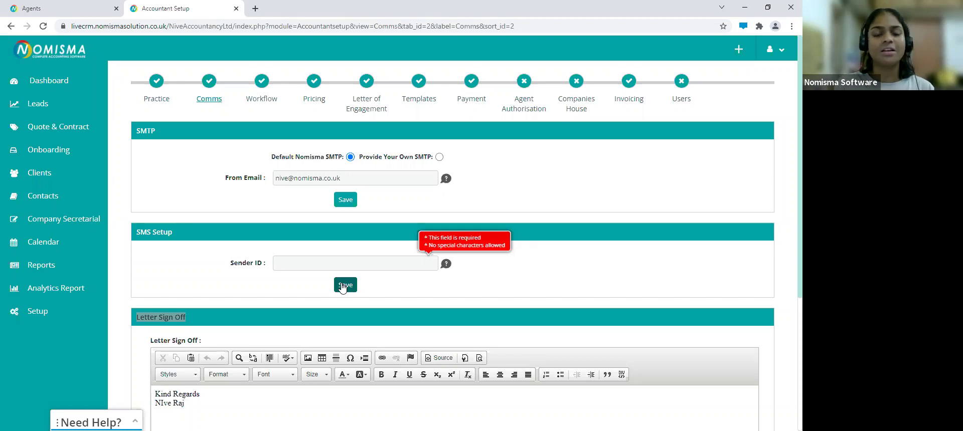
pyautogui.scroll(-3, 343, 288)
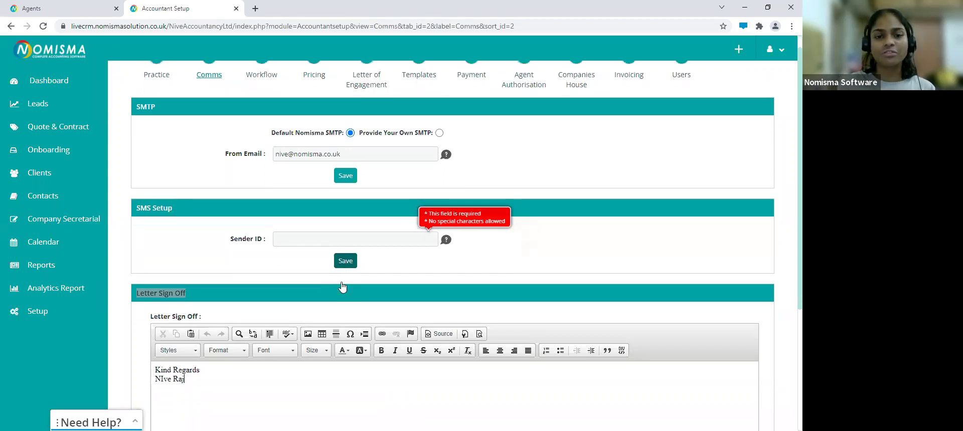
pyautogui.scroll(-1, 343, 287)
pyautogui.scroll(4, 343, 286)
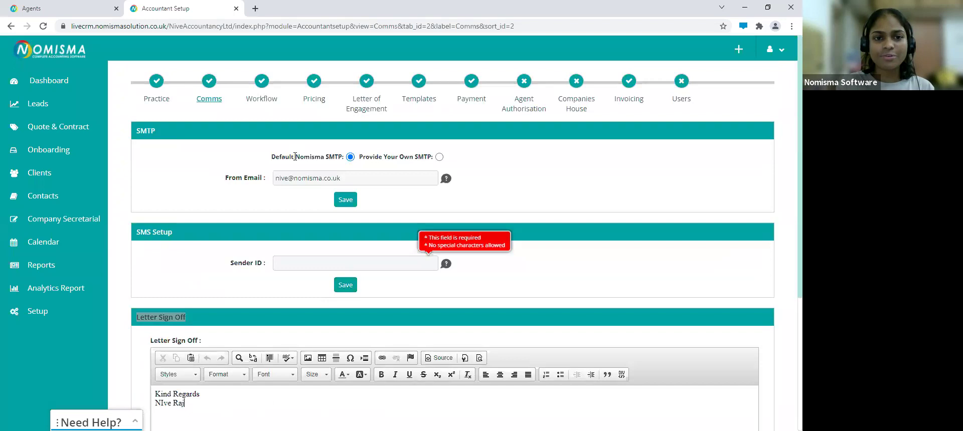
# Go to the Workflow step and preview the lead confirmation statement marketing email
pyautogui.click(261, 100)
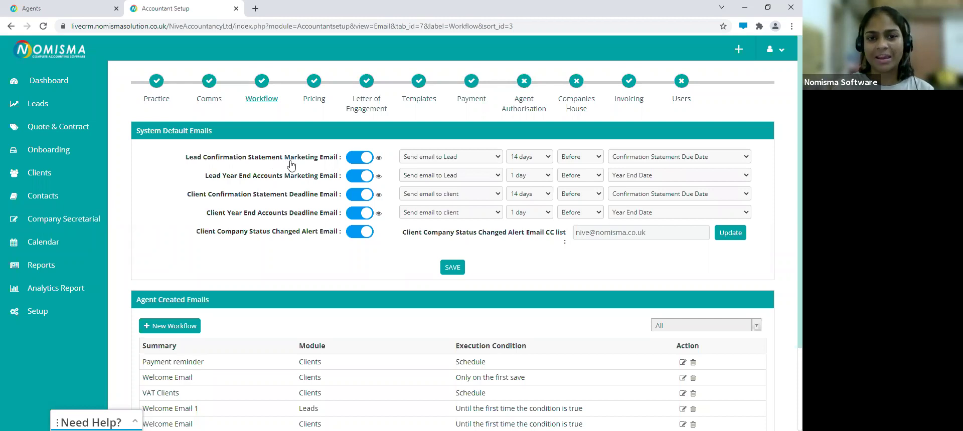
pyautogui.click(379, 159)
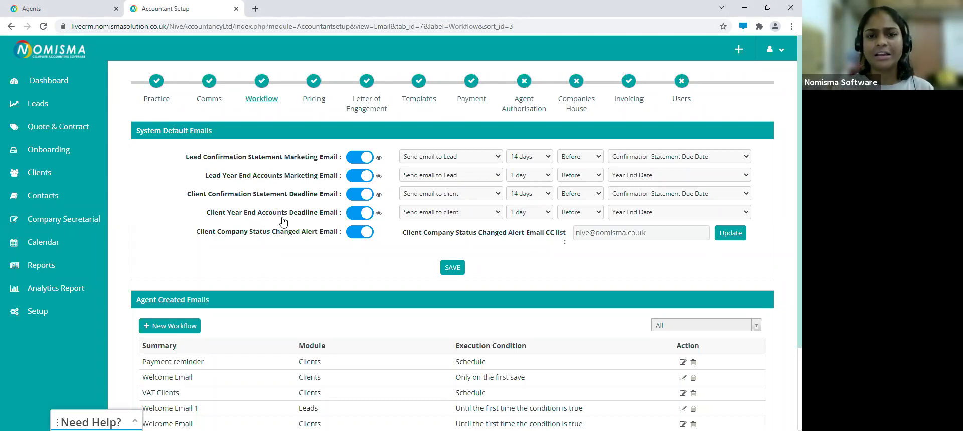
pyautogui.click(475, 159)
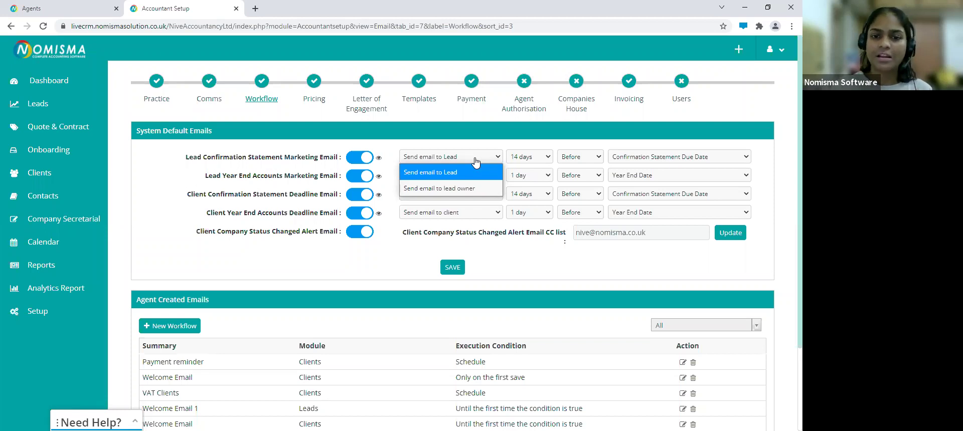
pyautogui.click(489, 197)
pyautogui.click(491, 199)
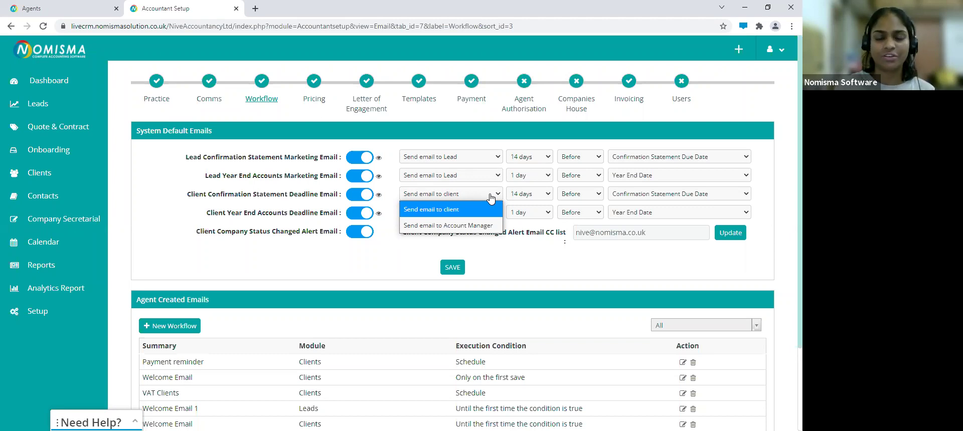
pyautogui.click(549, 159)
pyautogui.click(549, 159)
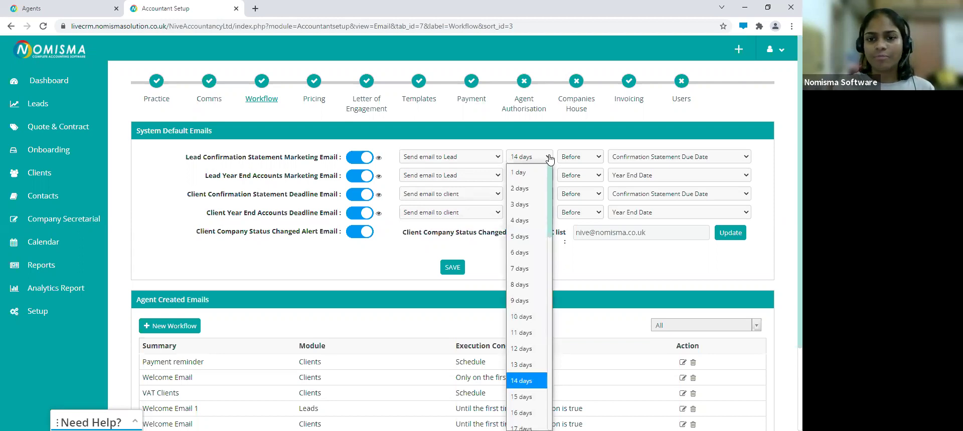
pyautogui.click(549, 159)
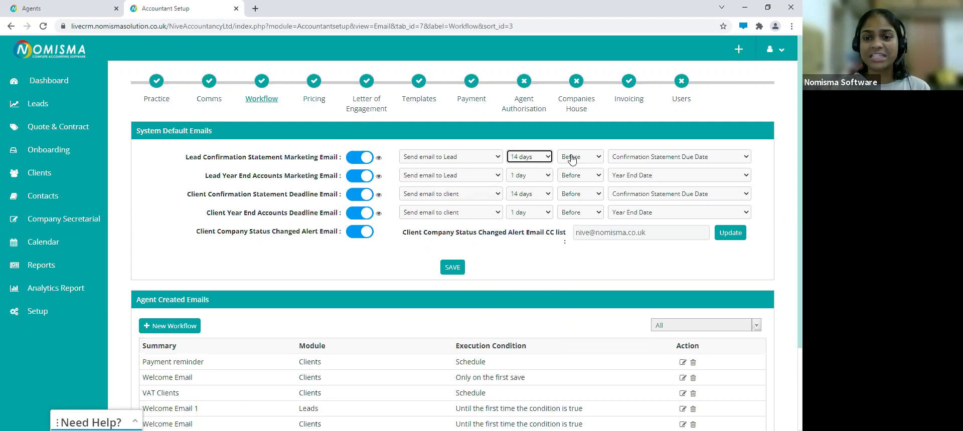
pyautogui.click(639, 159)
pyautogui.click(642, 162)
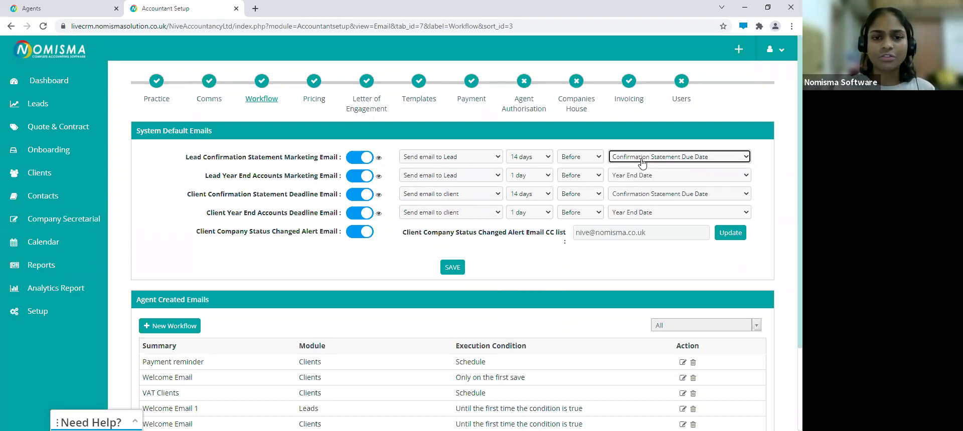
pyautogui.click(568, 254)
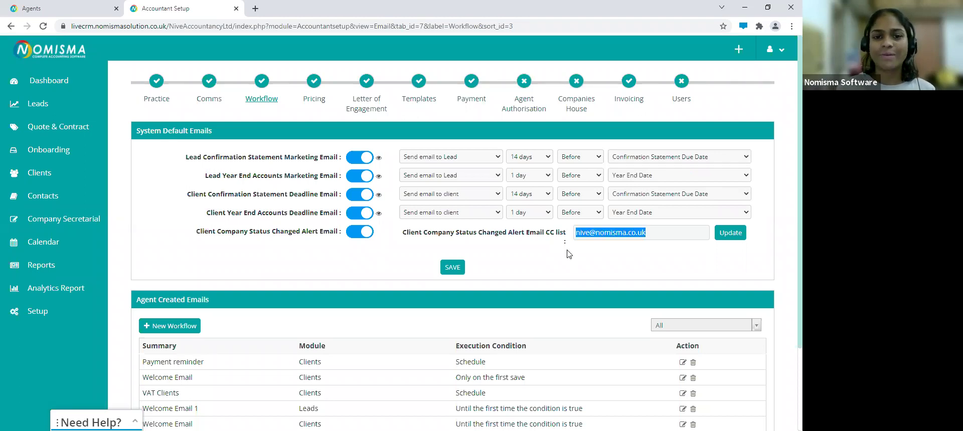
# Deselect the alert CC list address, then move on to the Pricing setup step
pyautogui.click(546, 274)
pyautogui.scroll(-2, 547, 273)
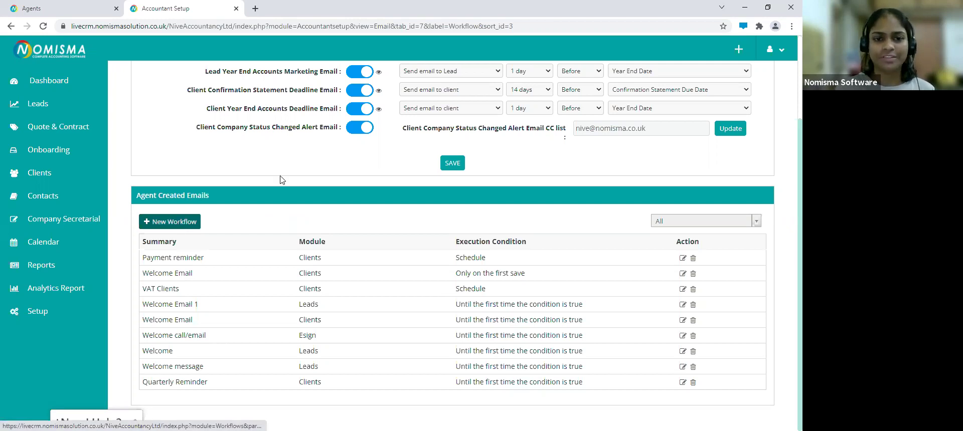
pyautogui.scroll(3, 296, 170)
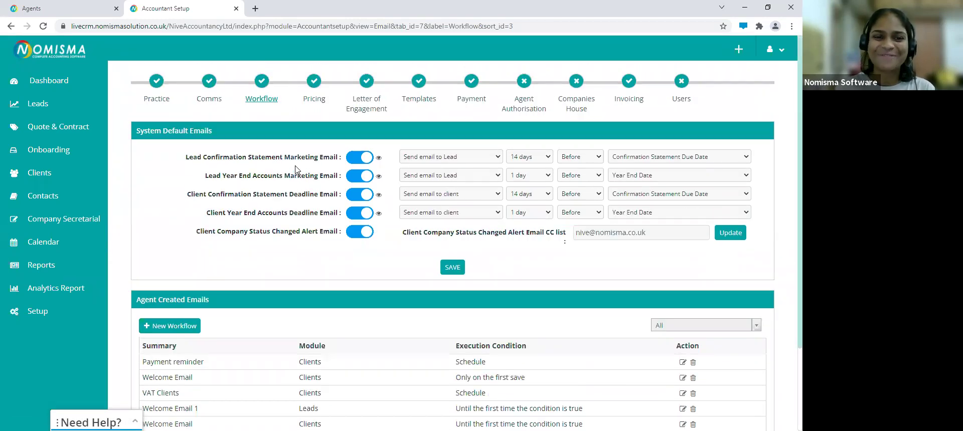
pyautogui.click(314, 100)
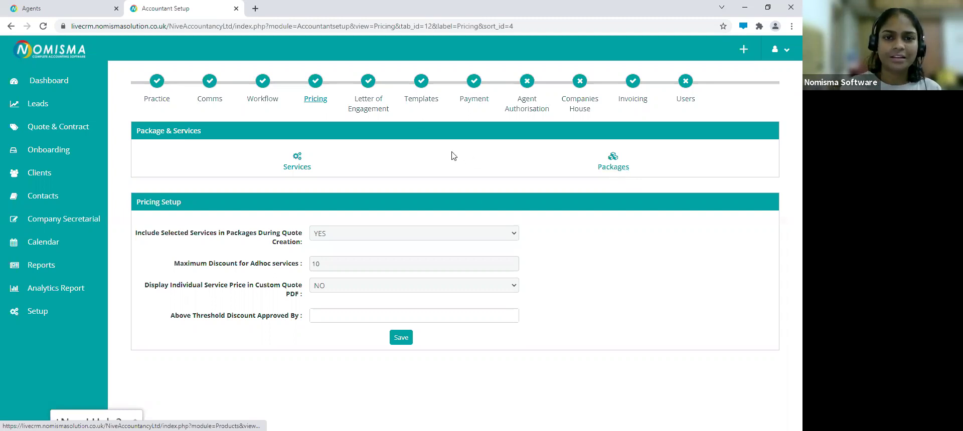
# Move on to the Letter of Engagement step of the accountant setup
pyautogui.click(370, 112)
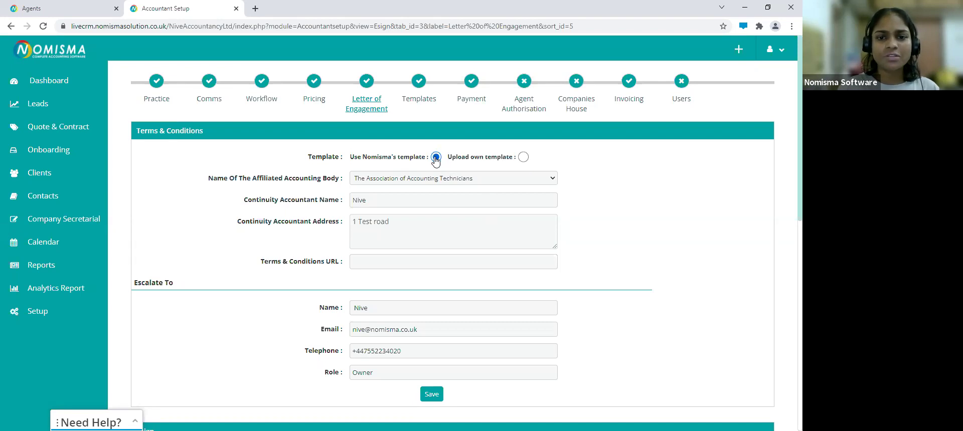
pyautogui.click(447, 180)
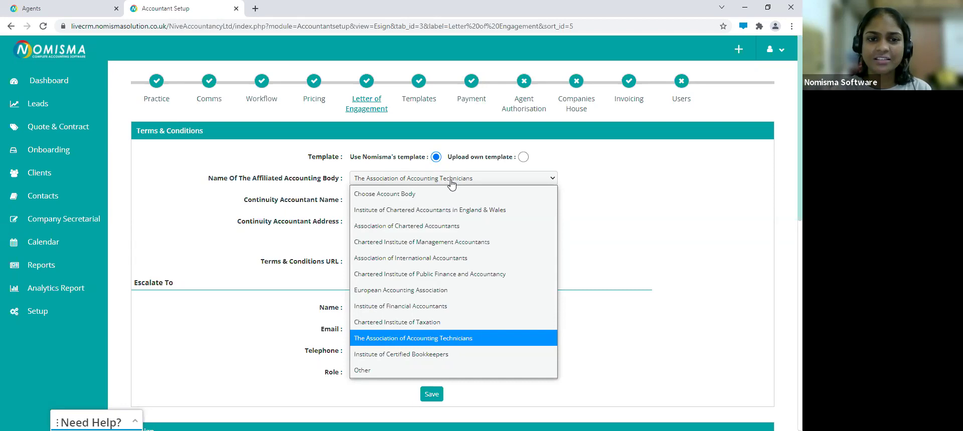
pyautogui.click(451, 184)
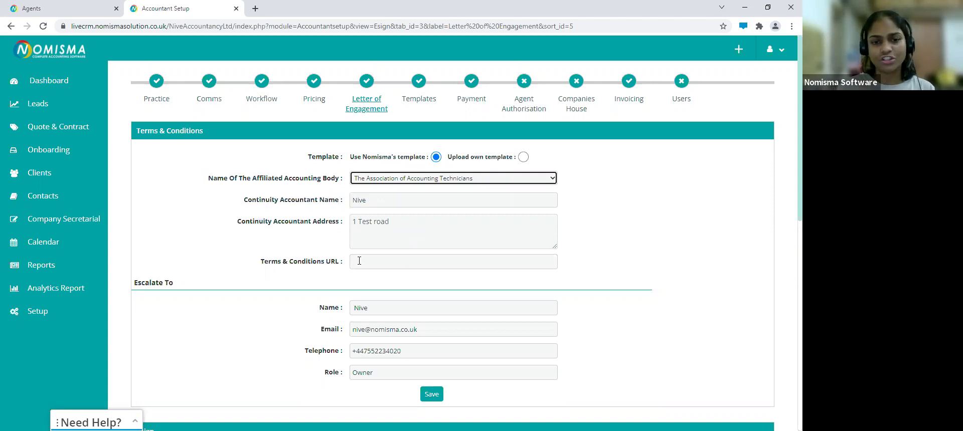
pyautogui.click(481, 256)
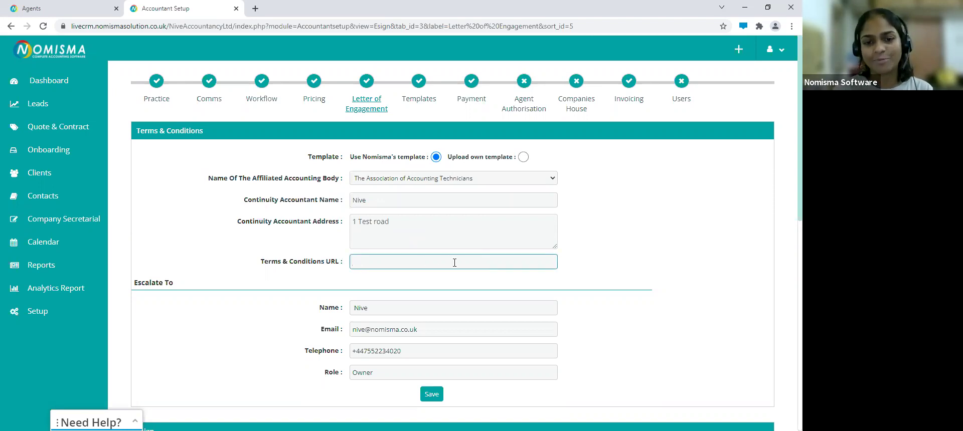
pyautogui.scroll(-3, 454, 263)
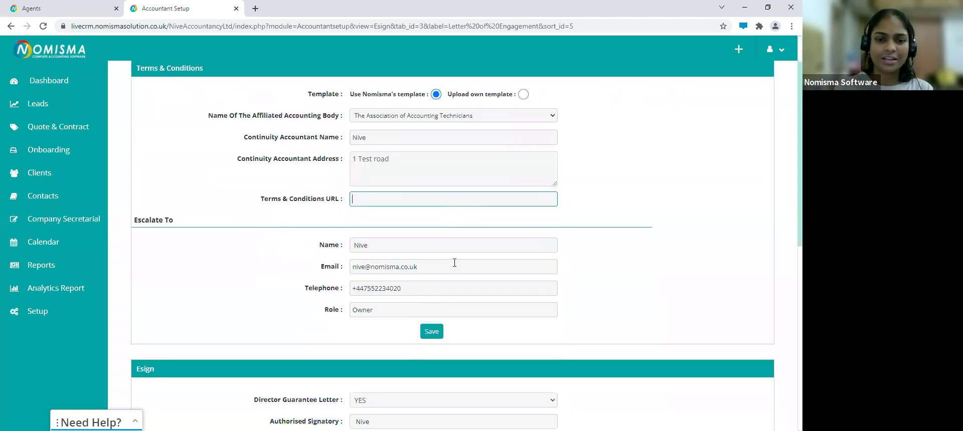
pyautogui.moveTo(176, 159); pyautogui.dragTo(134, 168)
pyautogui.click(190, 193)
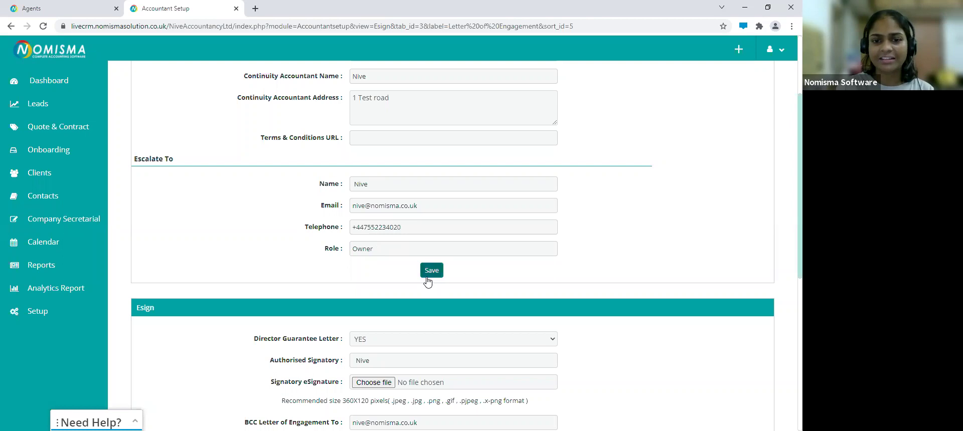
pyautogui.scroll(-3, 427, 282)
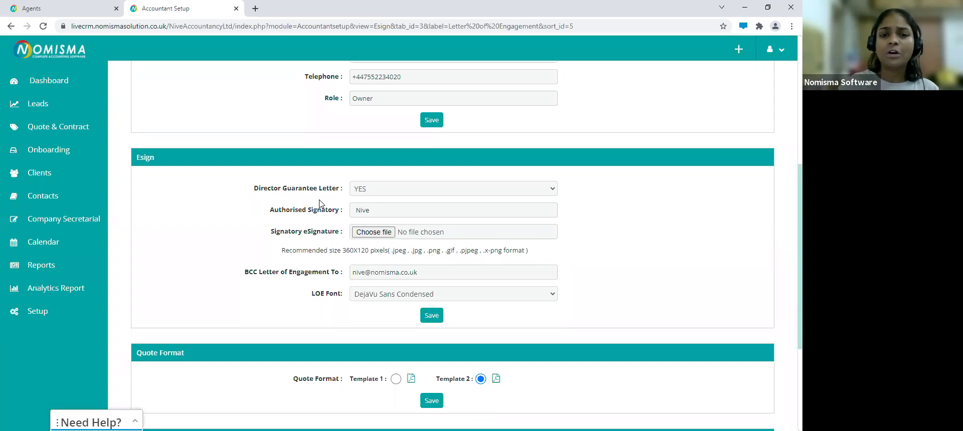
pyautogui.click(436, 196)
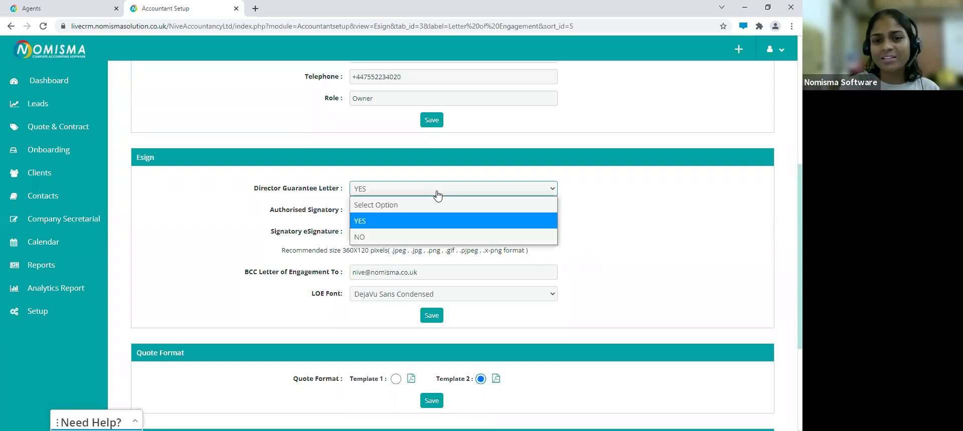
pyautogui.click(438, 195)
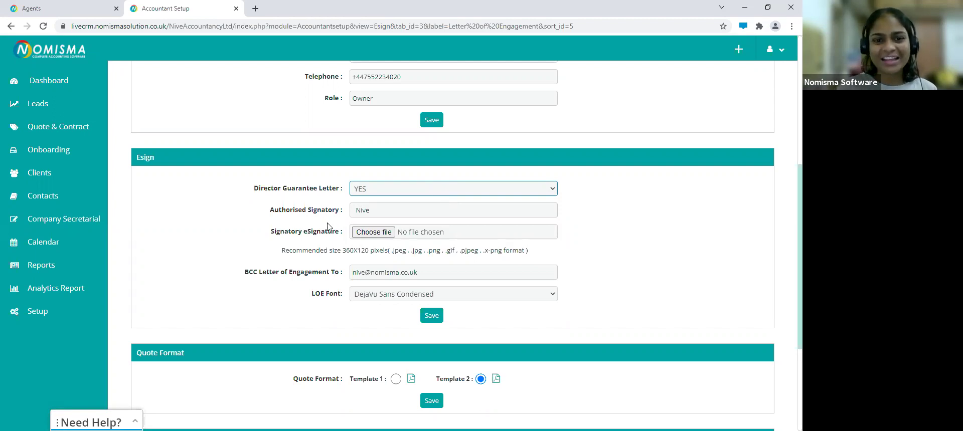
pyautogui.moveTo(269, 210); pyautogui.dragTo(311, 211)
pyautogui.click(342, 215)
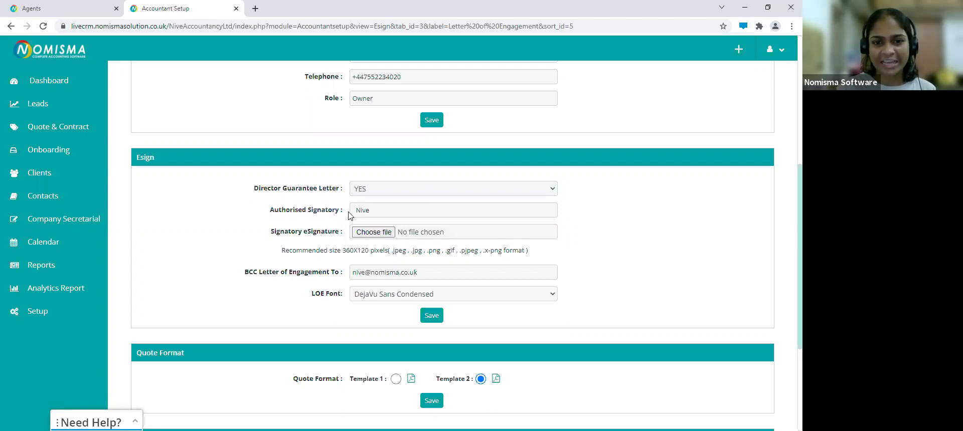
pyautogui.scroll(-2, 353, 213)
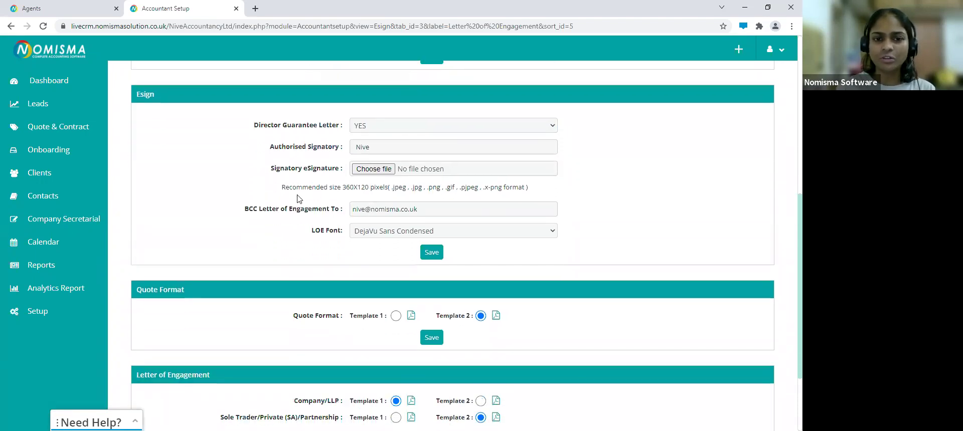
pyautogui.moveTo(282, 186); pyautogui.dragTo(391, 187)
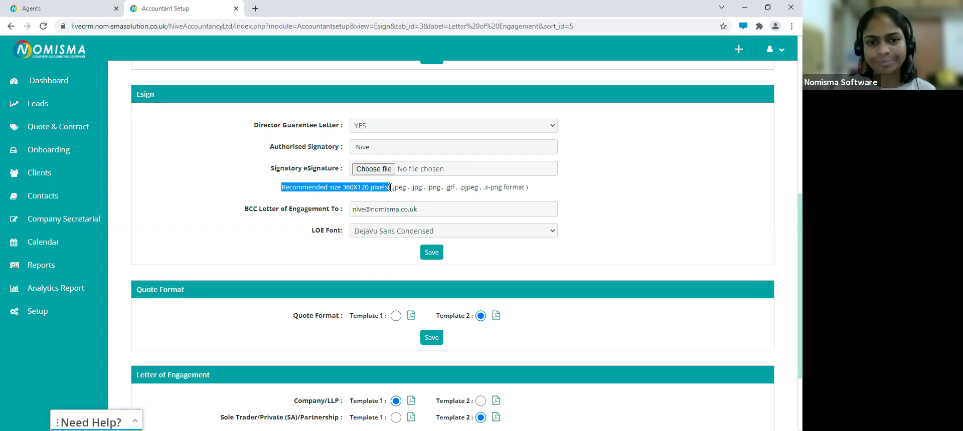
pyautogui.click(440, 207)
pyautogui.click(342, 225)
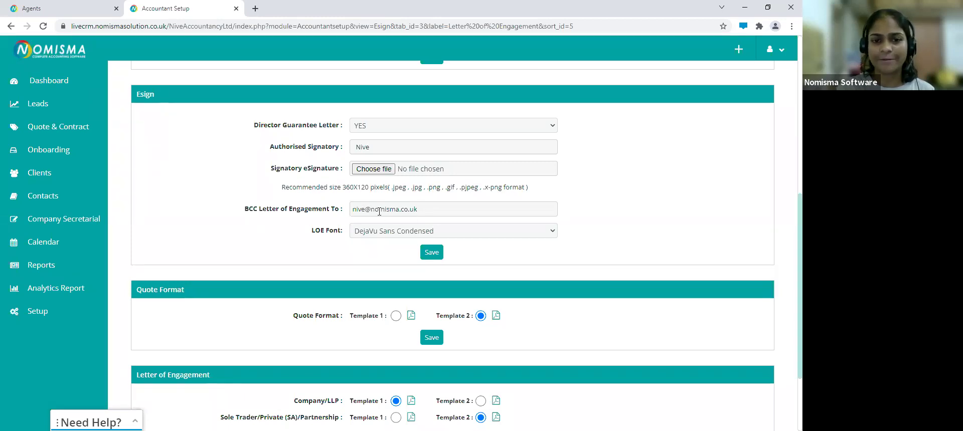
pyautogui.click(465, 231)
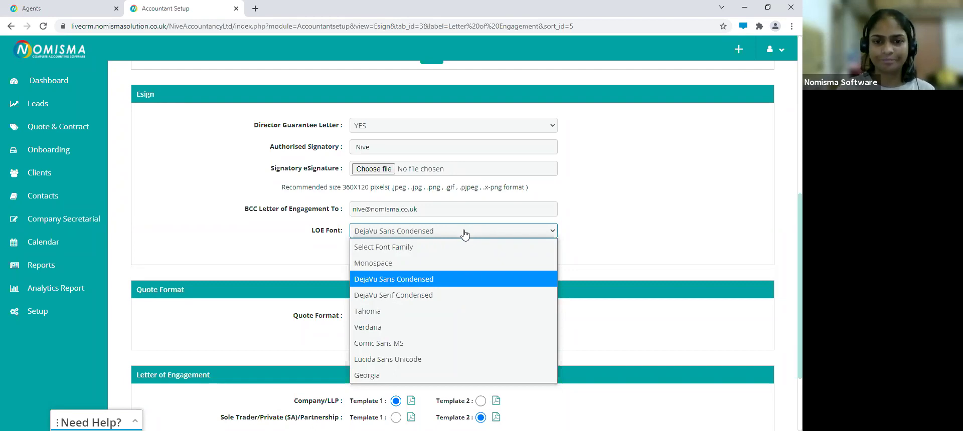
pyautogui.click(464, 233)
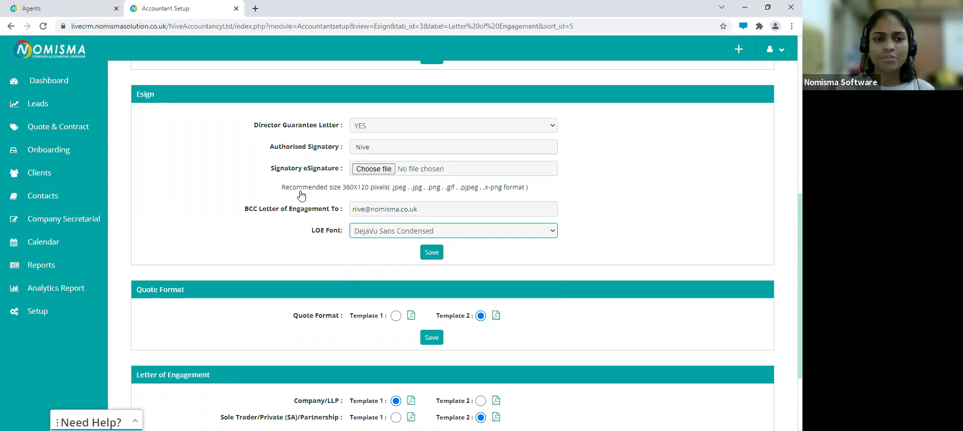
pyautogui.scroll(-2, 301, 194)
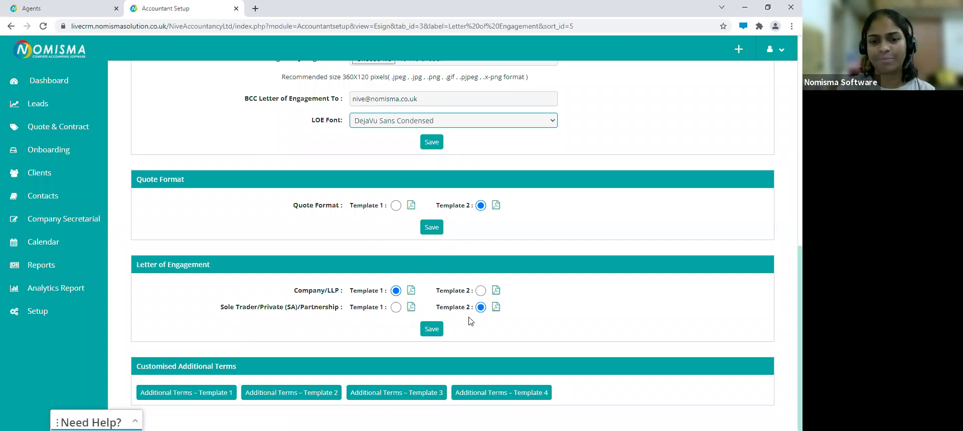
pyautogui.click(211, 370)
pyautogui.moveTo(137, 367); pyautogui.dragTo(235, 364)
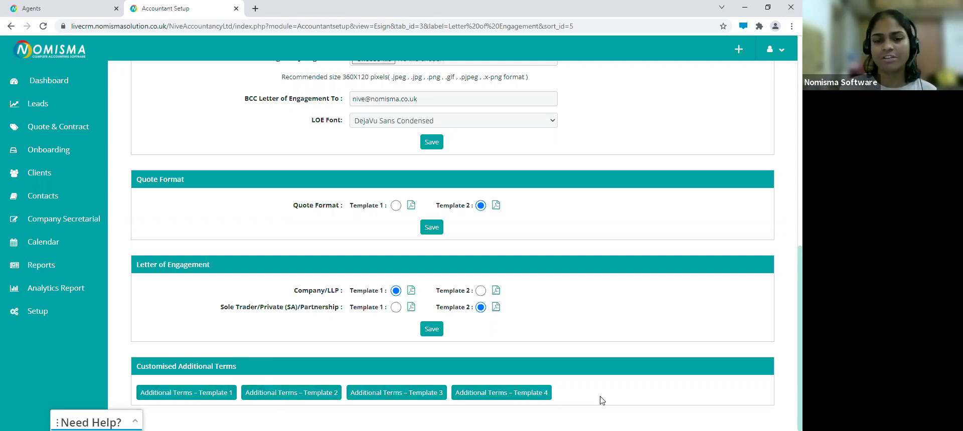
# Return to the top of the page and go to the Templates setup step
pyautogui.scroll(8, 355, 221)
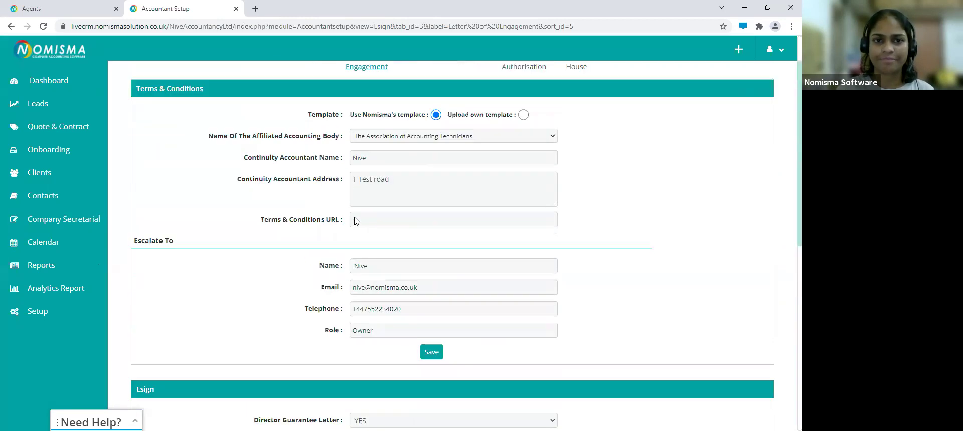
pyautogui.scroll(2, 354, 220)
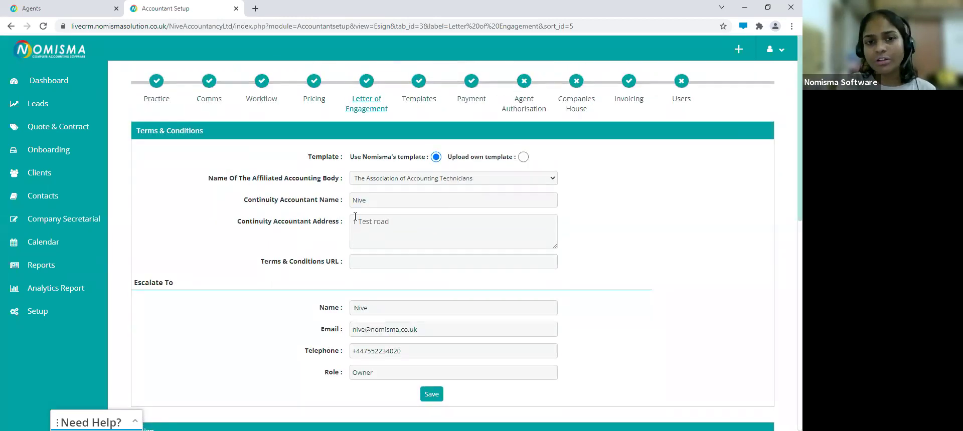
pyautogui.click(429, 103)
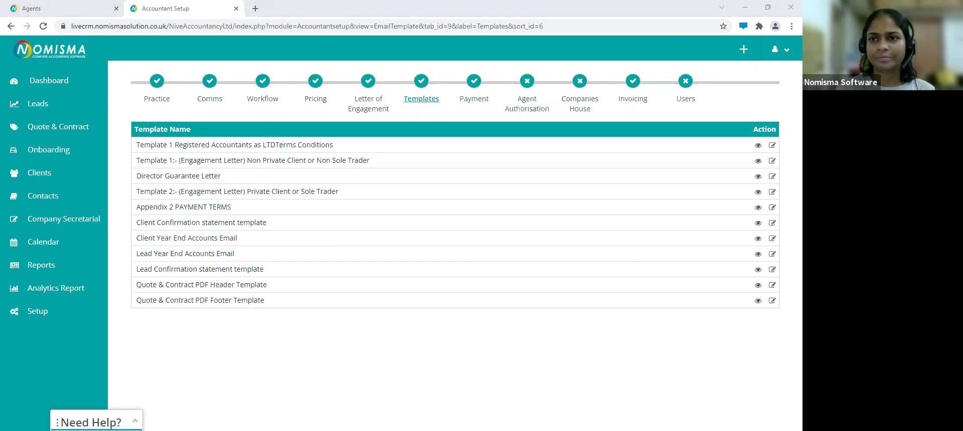
# On the Payment step, draft an active GoCardless payment type, then cancel it unsaved
pyautogui.click(474, 100)
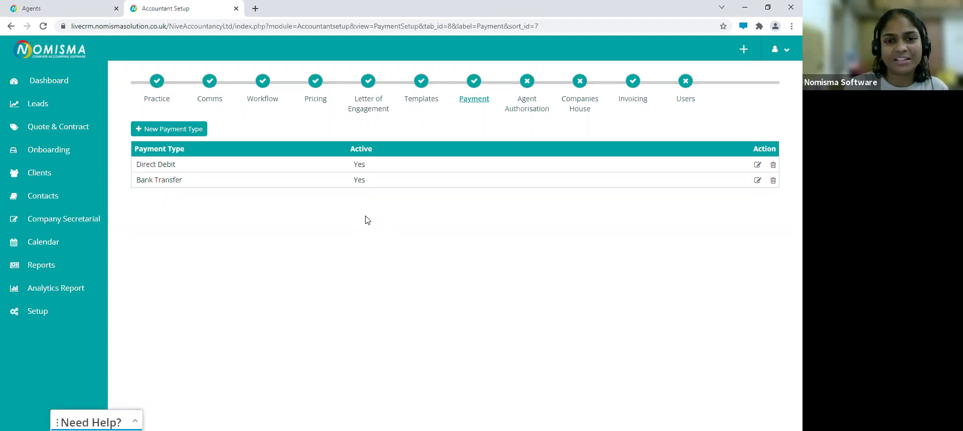
pyautogui.click(189, 134)
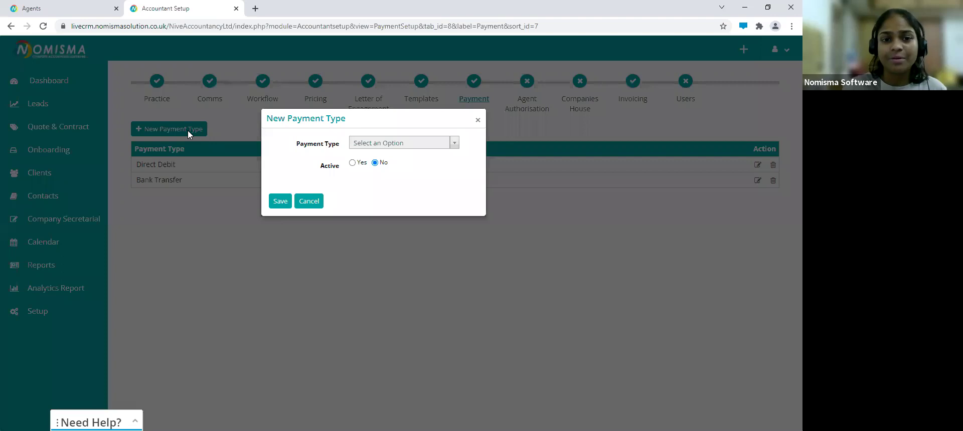
pyautogui.click(424, 148)
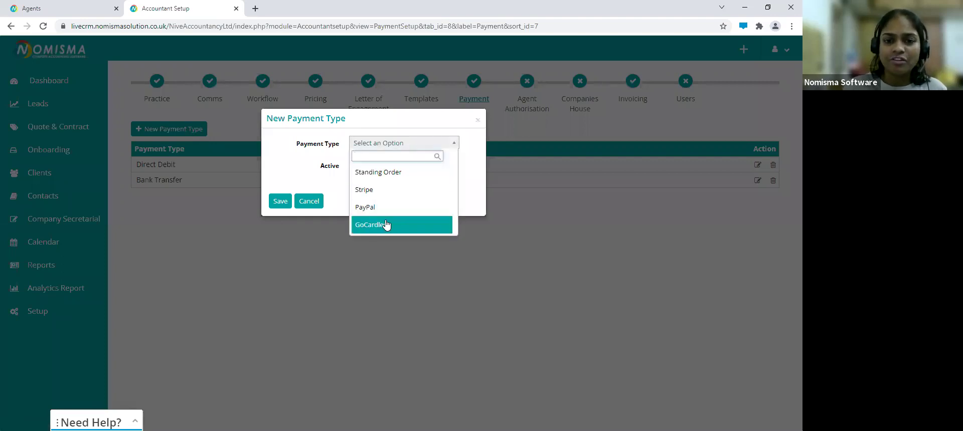
pyautogui.click(443, 224)
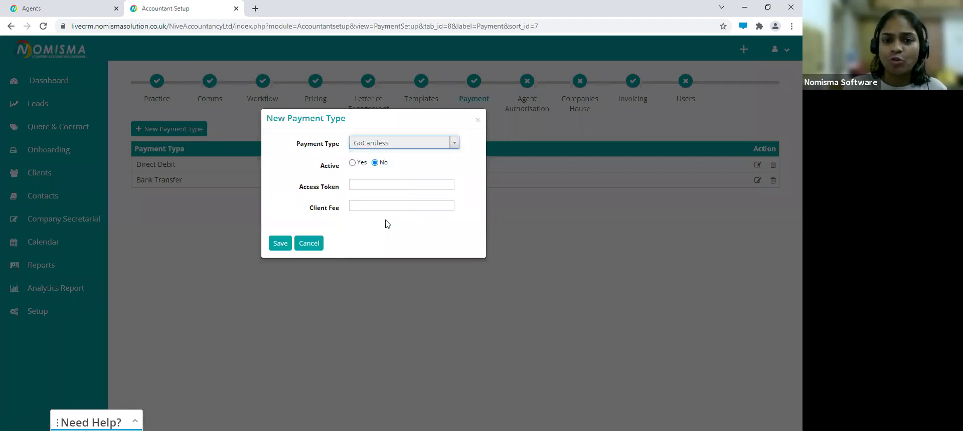
pyautogui.click(353, 169)
pyautogui.click(352, 164)
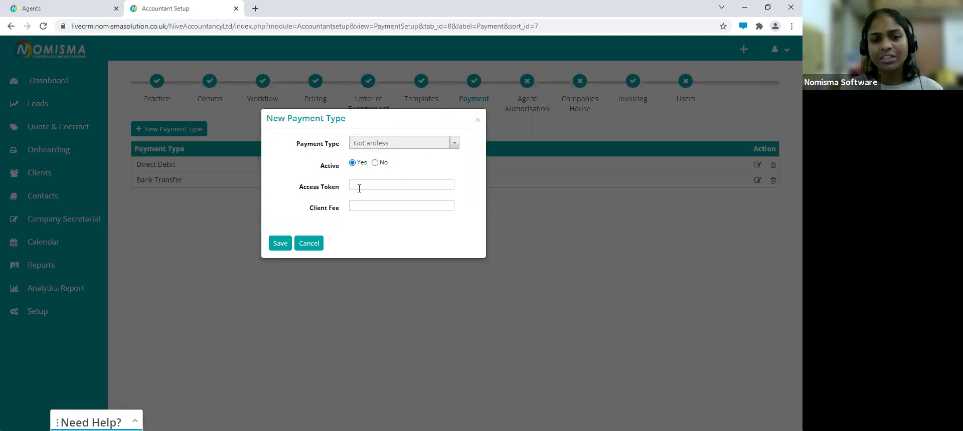
pyautogui.click(302, 248)
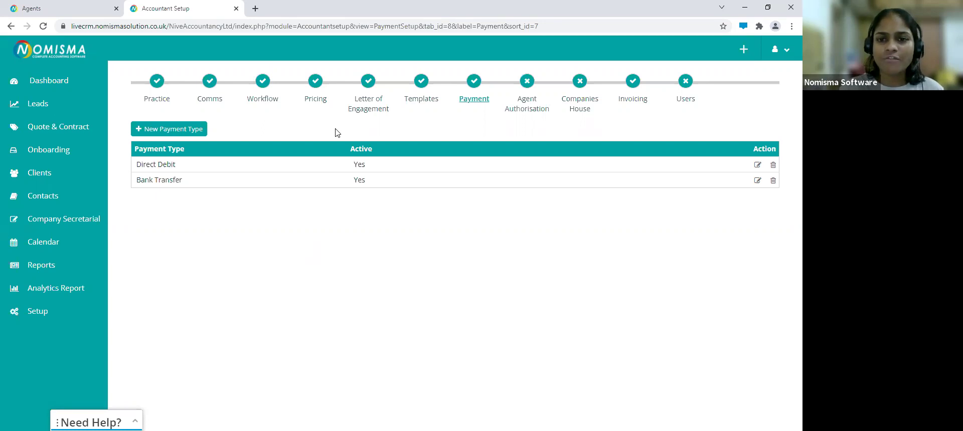
# Go to the Agent Authorisation step and save its agent credential details
pyautogui.click(526, 115)
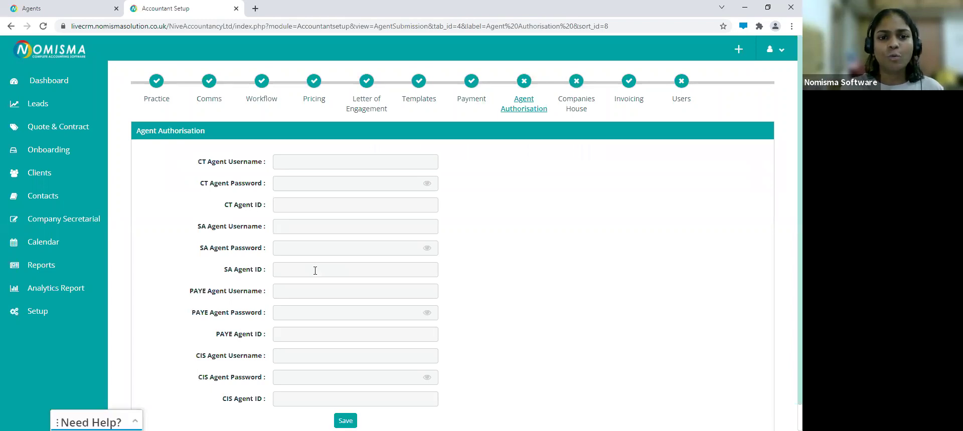
pyautogui.scroll(-1, 315, 271)
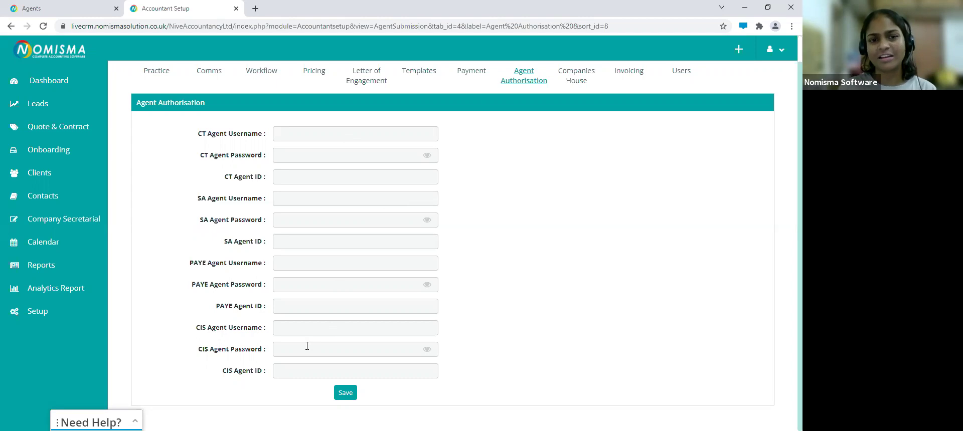
pyautogui.click(344, 392)
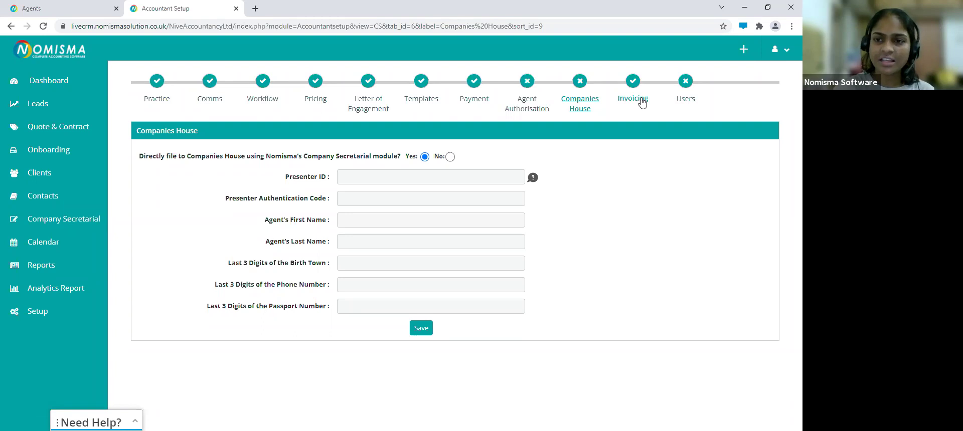
# Go to the Users step showing the two active CEO-role admin users
pyautogui.click(691, 102)
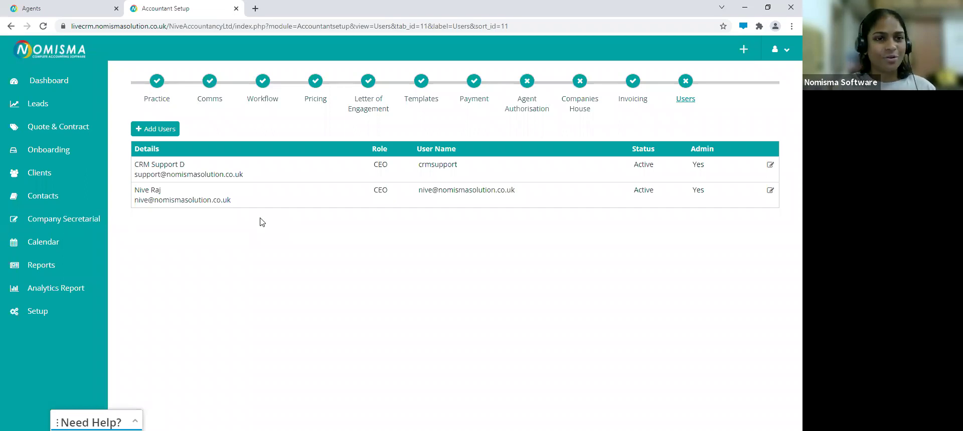
# Switch to the Agents browser tab to view the Agent Portal dashboard
pyautogui.click(38, 6)
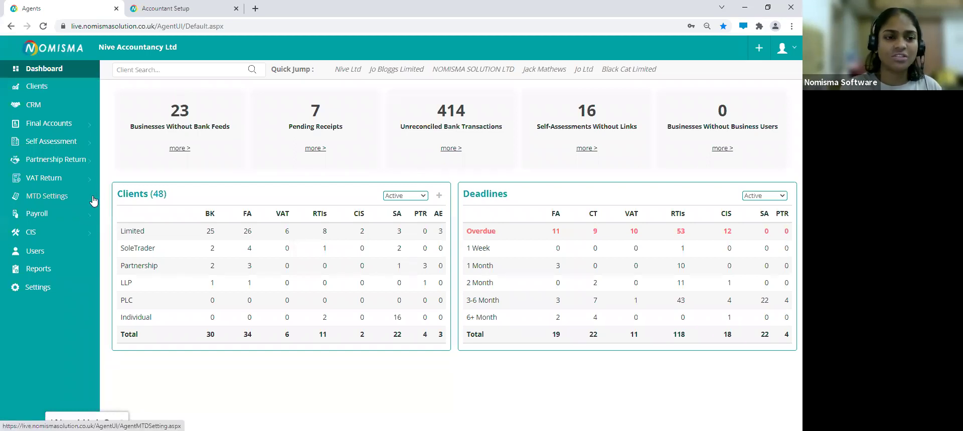
# Return to the Accountant Setup tab, where the Users step lists two active CEO admins
pyautogui.click(186, 13)
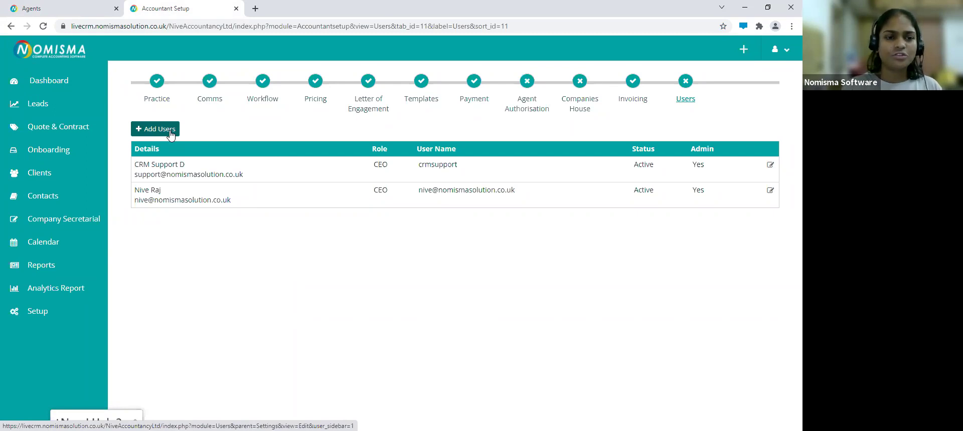
pyautogui.click(170, 132)
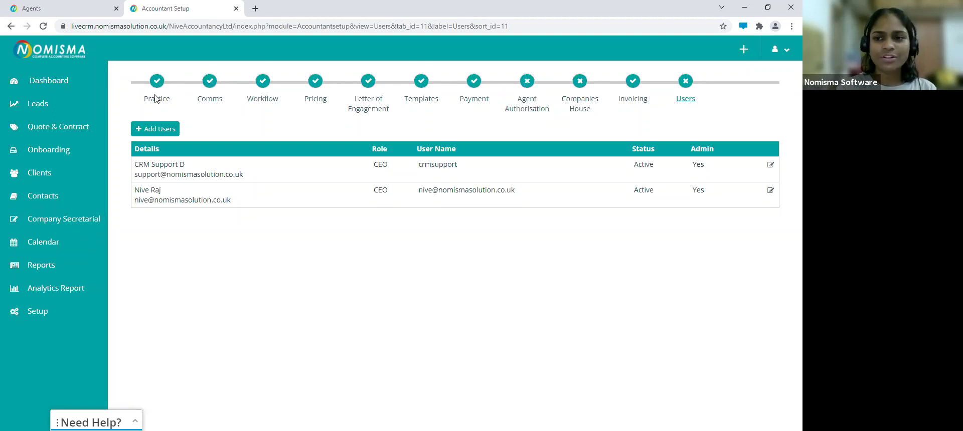
# Open the CRM Dashboard showing 4 new leads, 4 conversions and £9,258 signed value
pyautogui.click(60, 79)
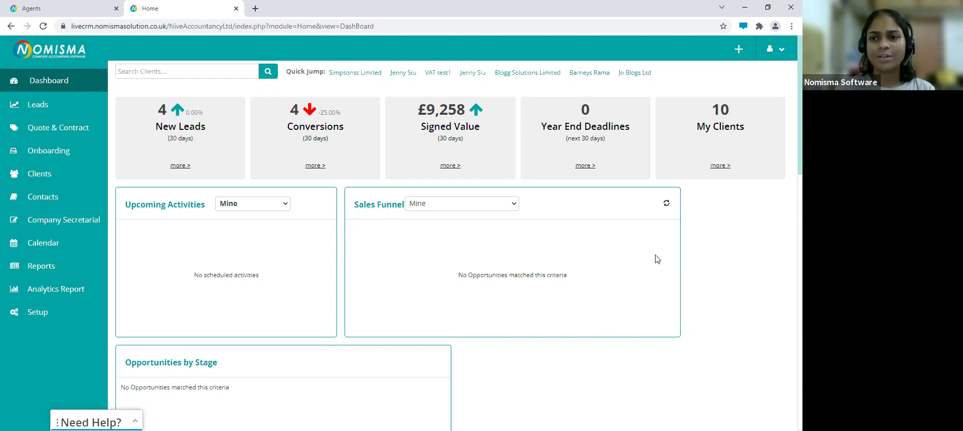
# Bring up the header's + quick-create menu offering SMS, email, quote, contact, client and lead
pyautogui.click(739, 50)
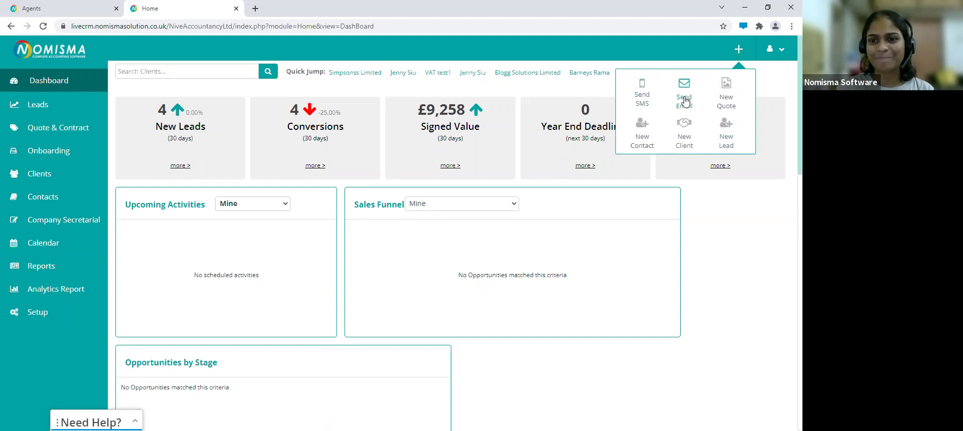
# Start a New Lead with title Ms. and enter the lead's first name
pyautogui.click(726, 141)
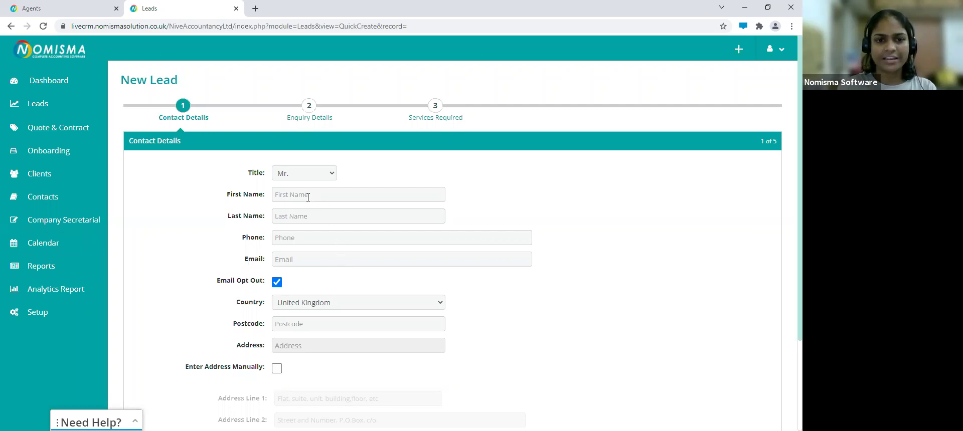
pyautogui.click(317, 178)
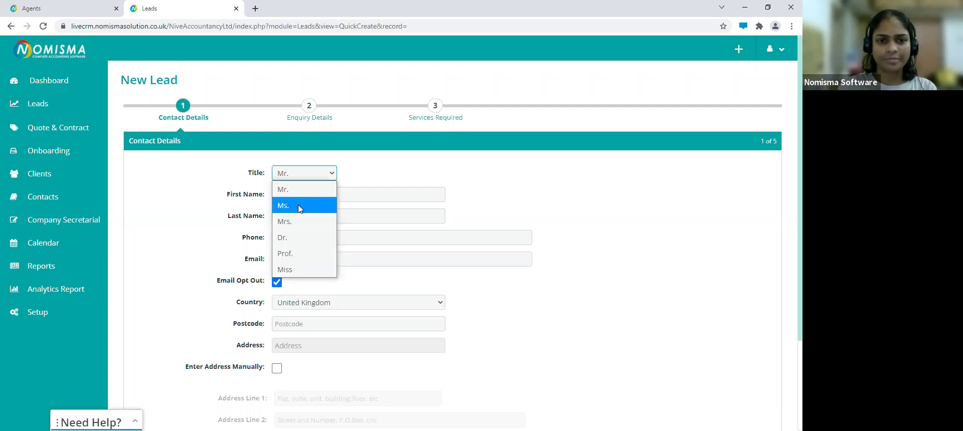
pyautogui.click(299, 207)
pyautogui.click(298, 196)
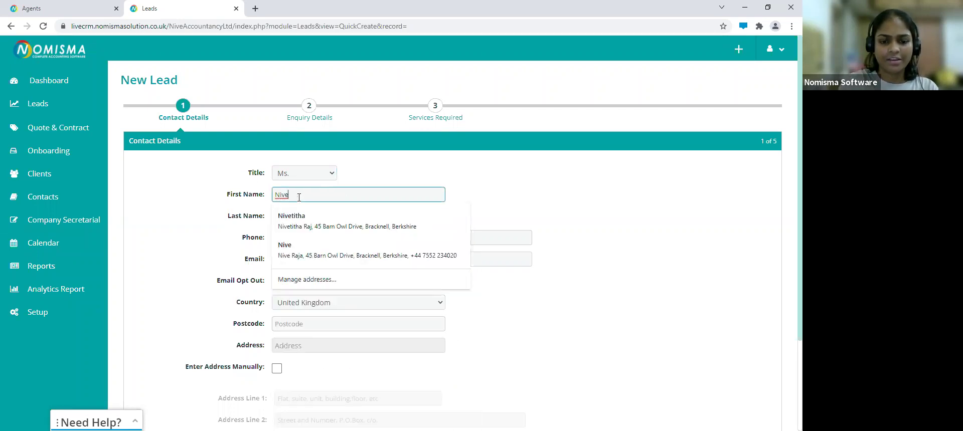
pyautogui.click(412, 173)
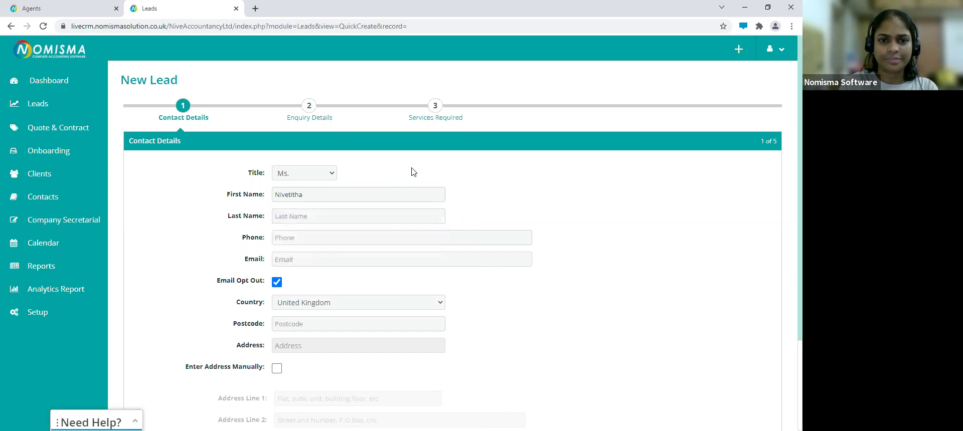
# Enter the lead's last name and e-mail address, correcting a stray letter
pyautogui.click(348, 211)
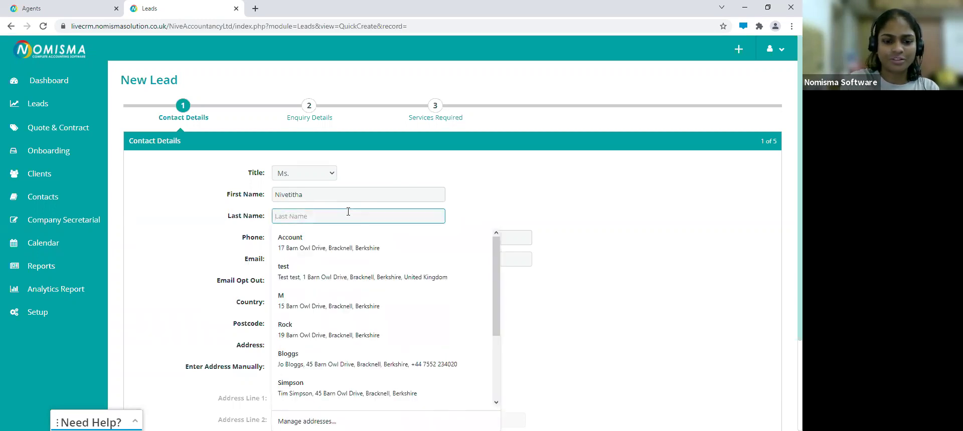
pyautogui.click(481, 214)
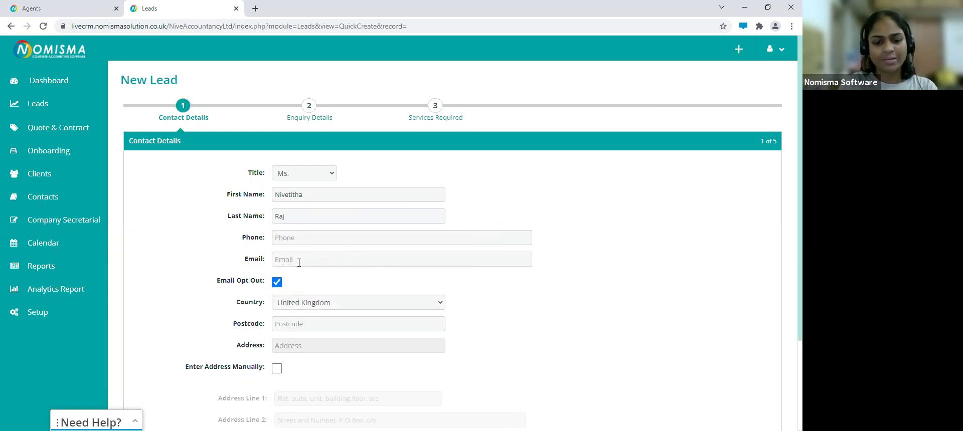
pyautogui.click(299, 259)
# Finish the e-mail with '.uk' and leave Email Opt Out ticked
pyautogui.write('.uk')
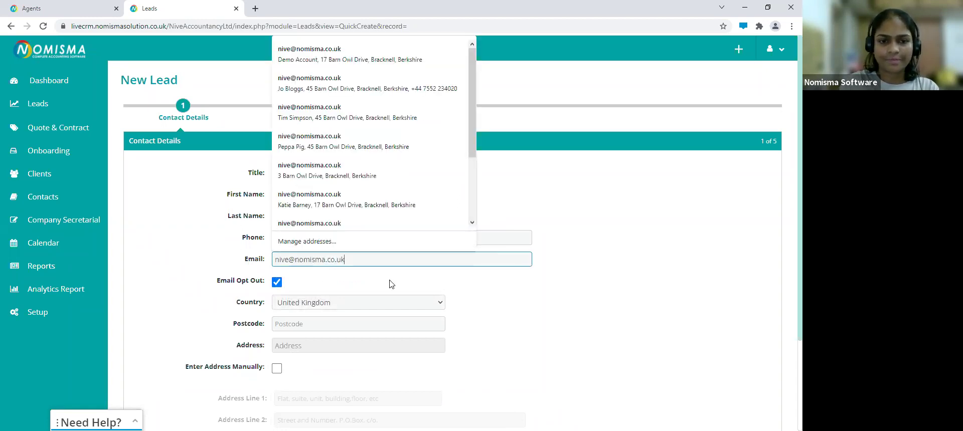
pyautogui.click(537, 310)
pyautogui.scroll(-2, 535, 309)
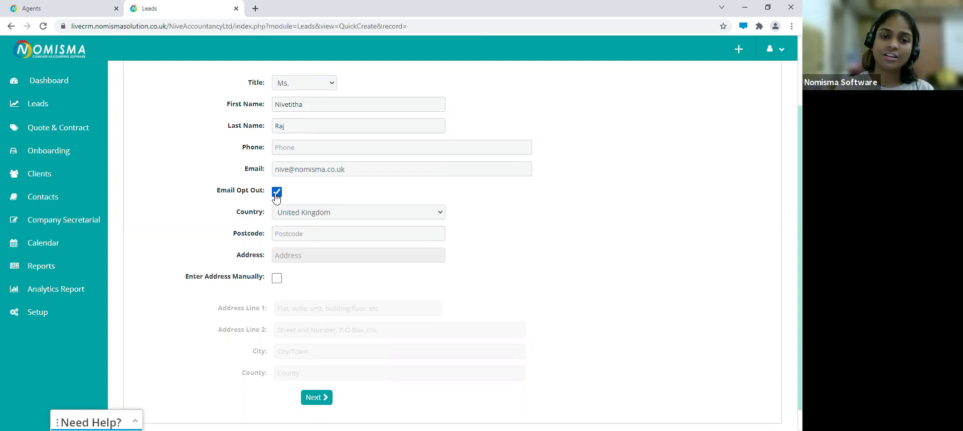
pyautogui.click(276, 194)
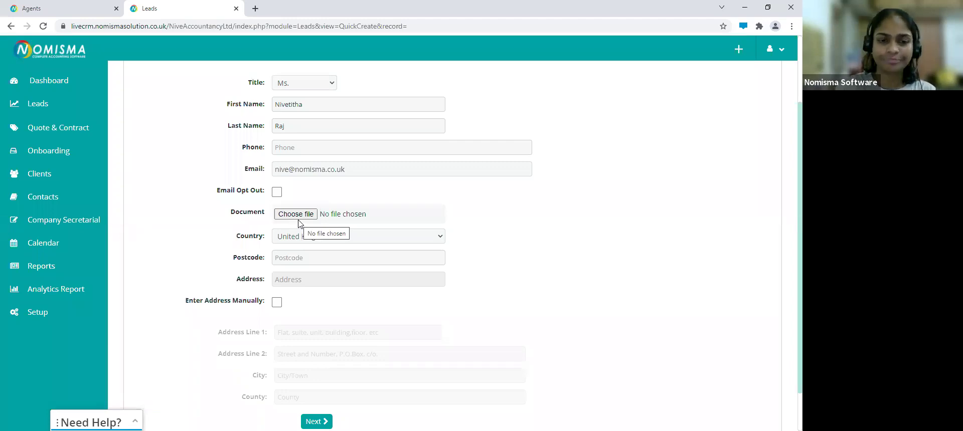
pyautogui.click(277, 192)
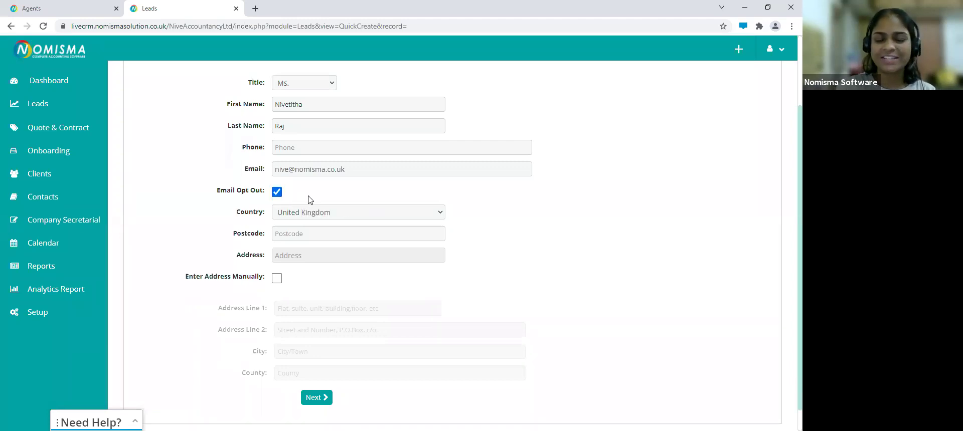
# Enter the lead's postcode and choose the matching address from the lookup list
pyautogui.click(314, 234)
pyautogui.write('Rg12 8FA')
pyautogui.click(506, 254)
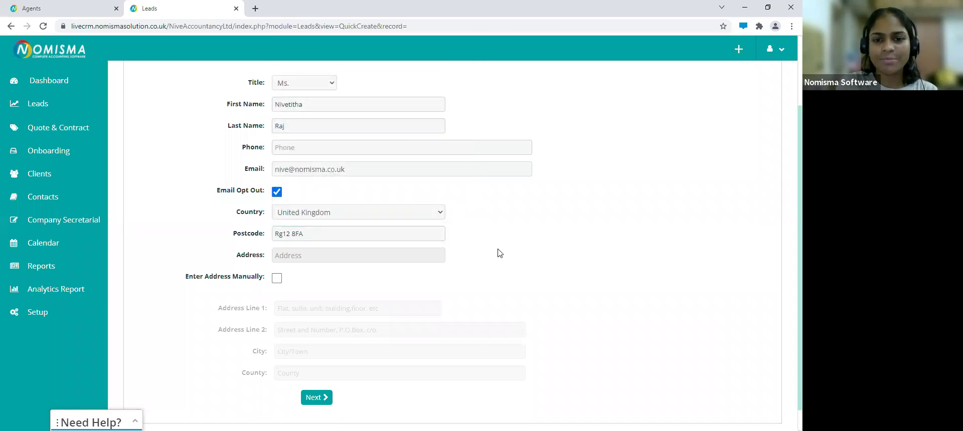
pyautogui.click(394, 237)
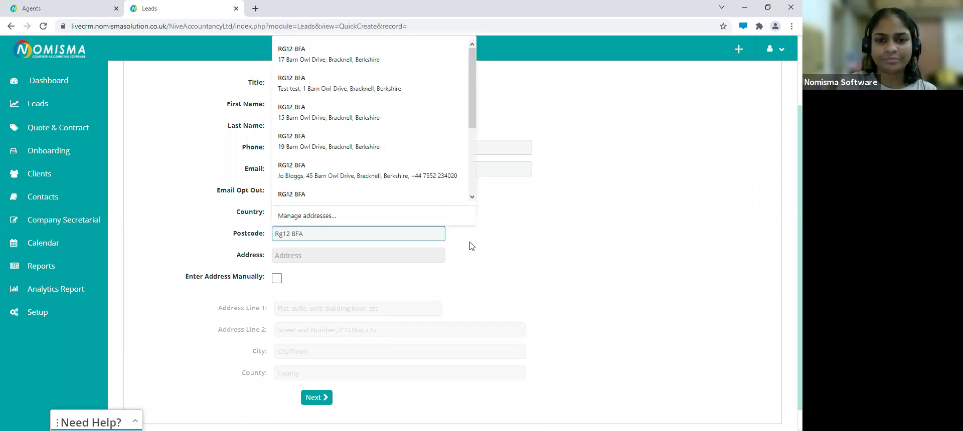
pyautogui.click(471, 246)
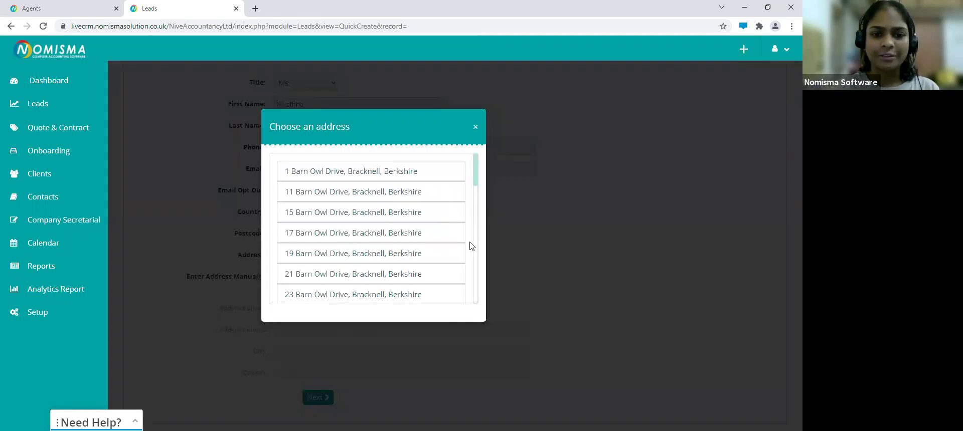
pyautogui.scroll(-3, 409, 260)
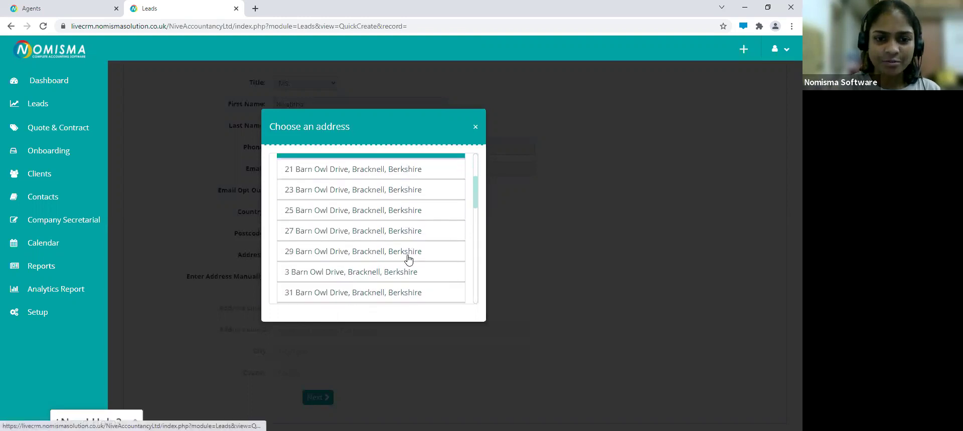
pyautogui.scroll(-3, 395, 247)
pyautogui.click(394, 247)
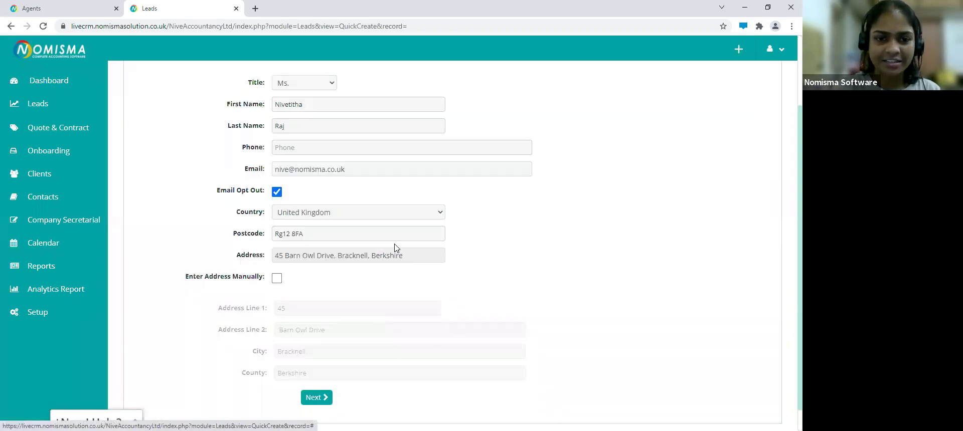
pyautogui.scroll(-1, 411, 282)
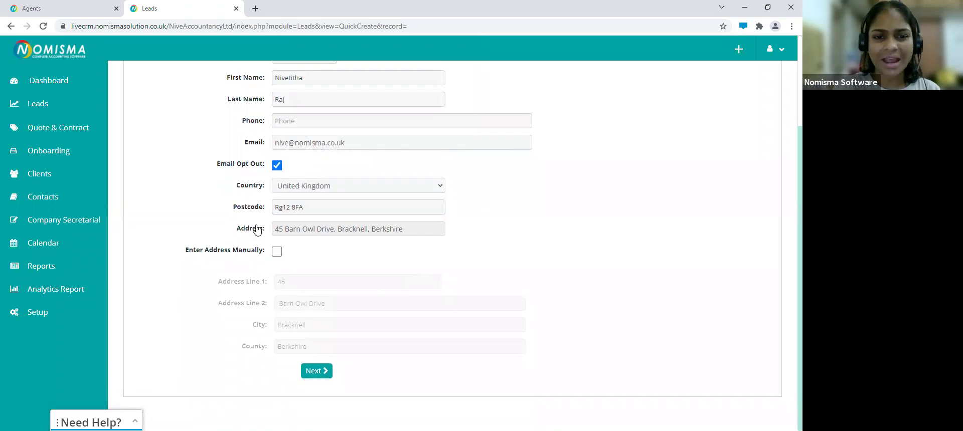
# Advance to Enquiry Details with Enquiry Type Company and Business Type Small Business
pyautogui.click(312, 371)
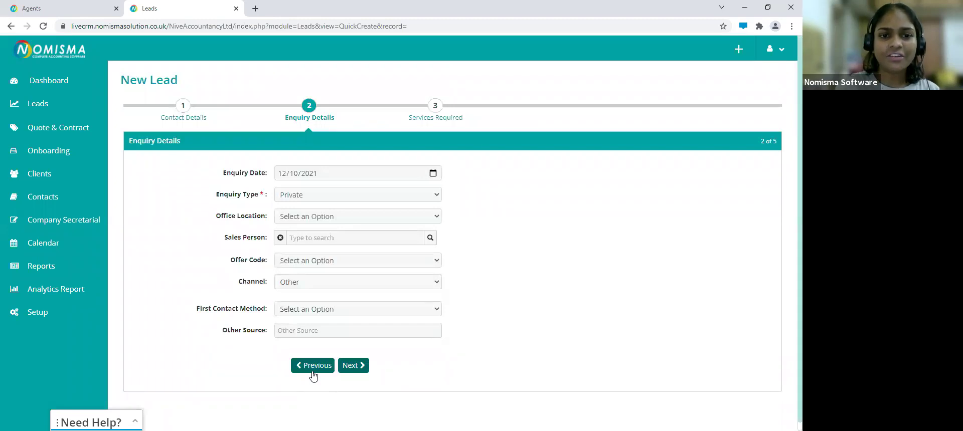
pyautogui.click(326, 198)
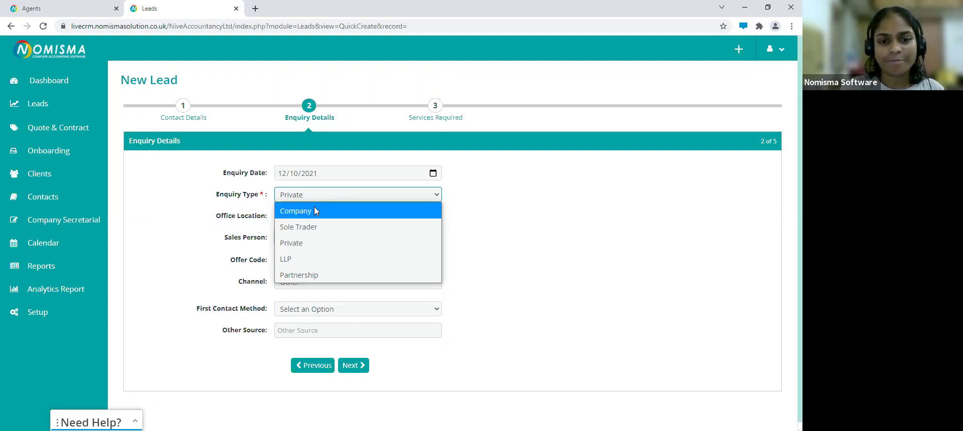
pyautogui.click(314, 211)
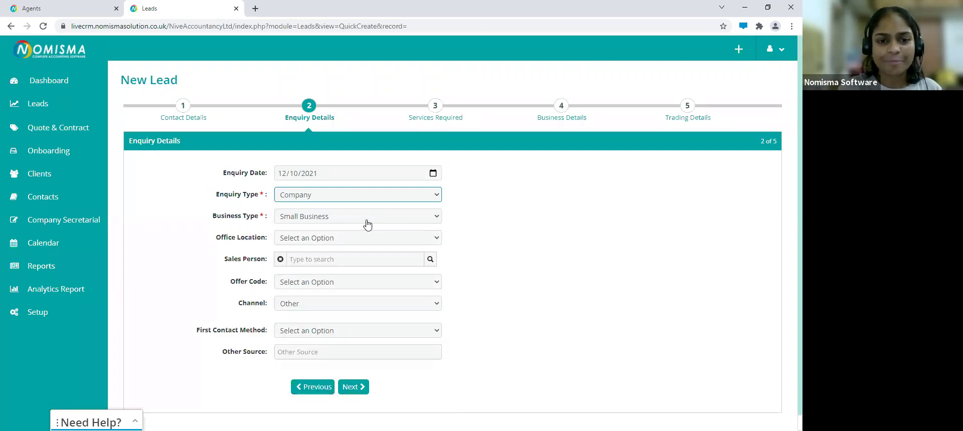
pyautogui.click(367, 226)
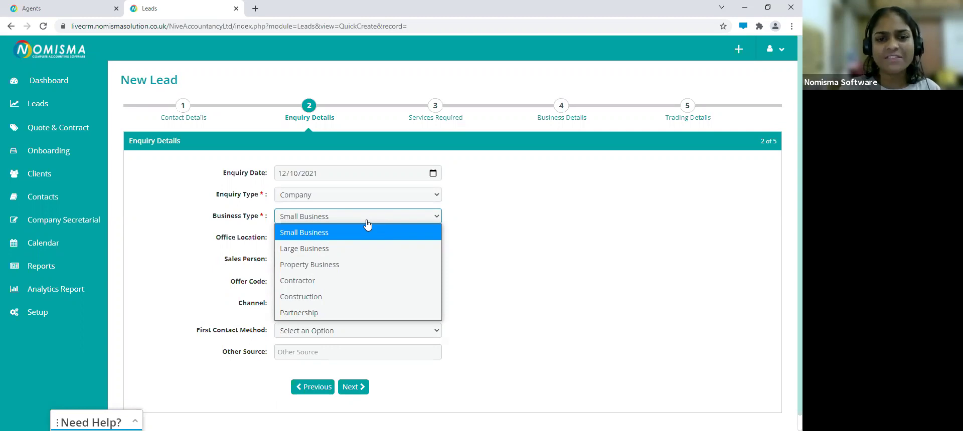
pyautogui.click(367, 221)
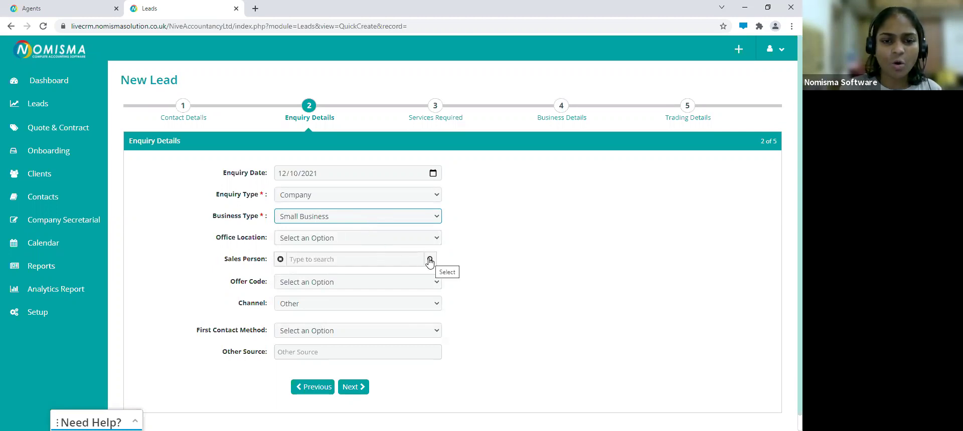
# Assign the suggested colleague as sales person, keep Channel Other, and set First Contact Method to E-Mail
pyautogui.click(430, 260)
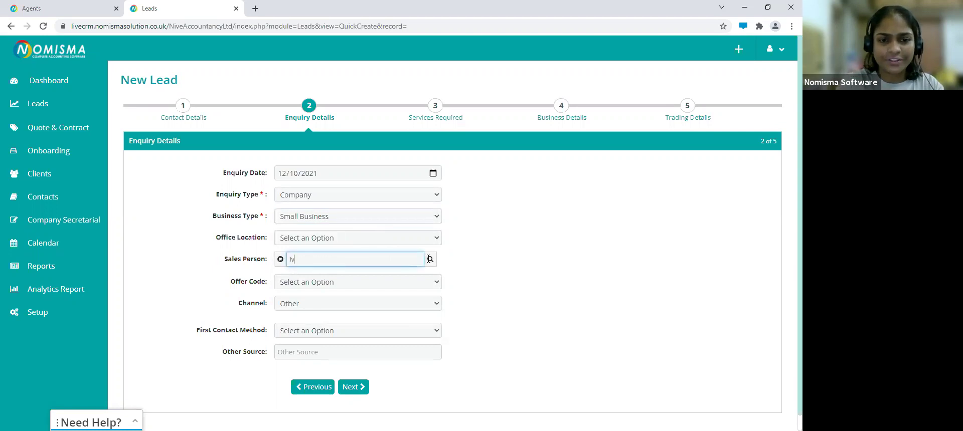
pyautogui.write('Nive')
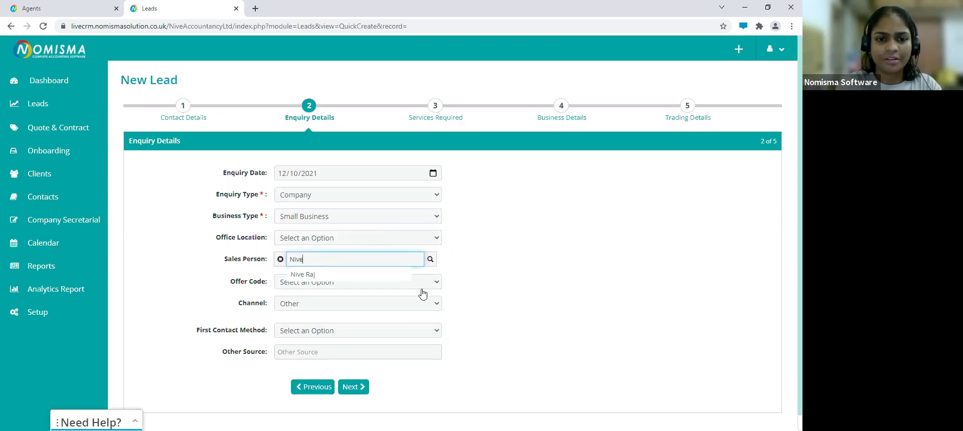
pyautogui.click(311, 275)
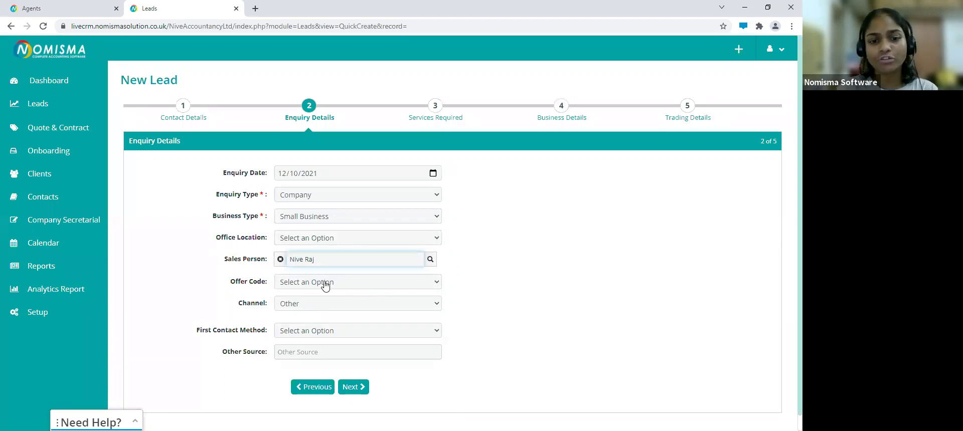
pyautogui.click(325, 303)
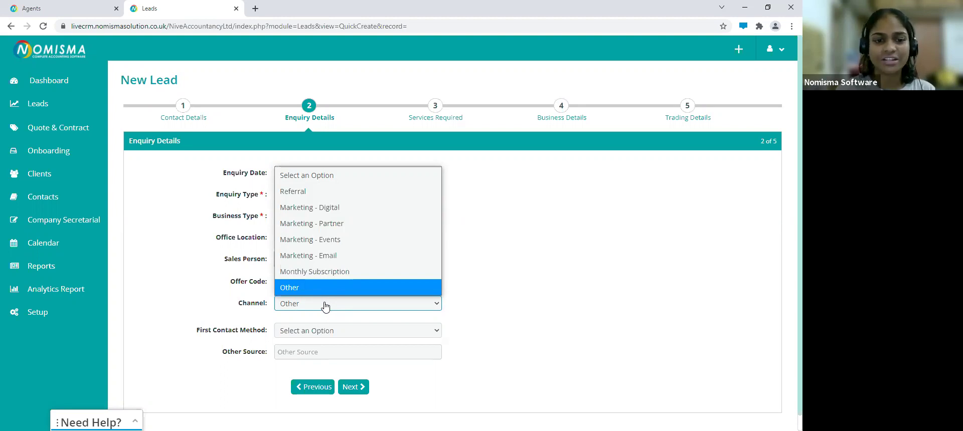
pyautogui.scroll(-1, 331, 311)
pyautogui.click(335, 314)
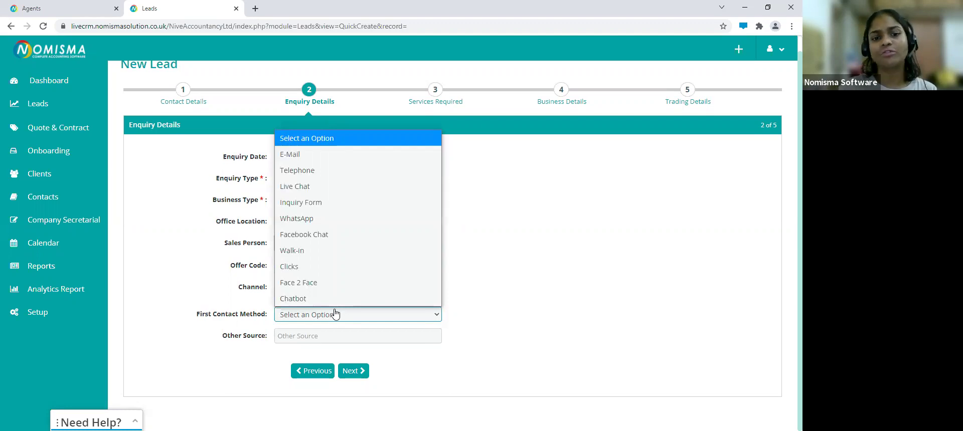
pyautogui.click(307, 155)
pyautogui.click(316, 339)
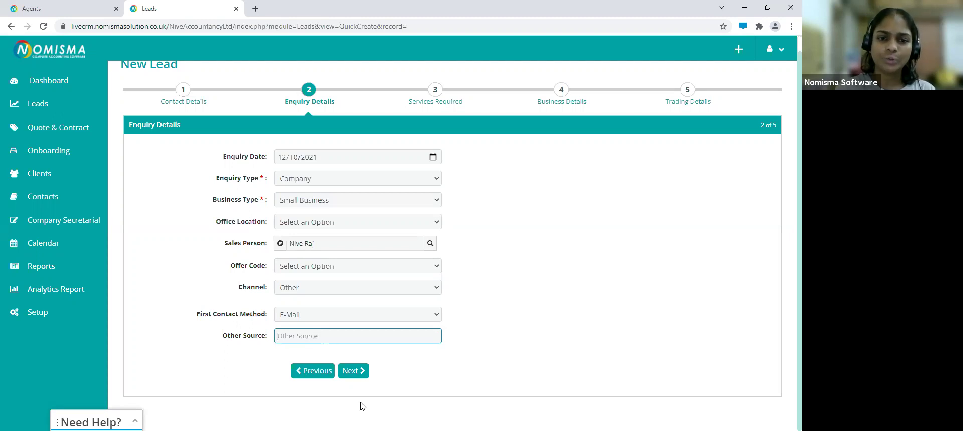
# Advance to Services Required and set the service frequency to Ongoing, Monthly
pyautogui.click(359, 372)
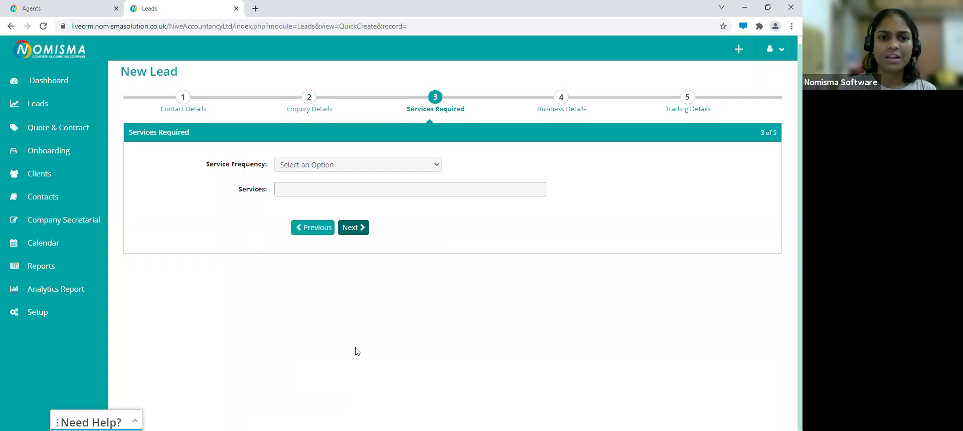
pyautogui.click(379, 165)
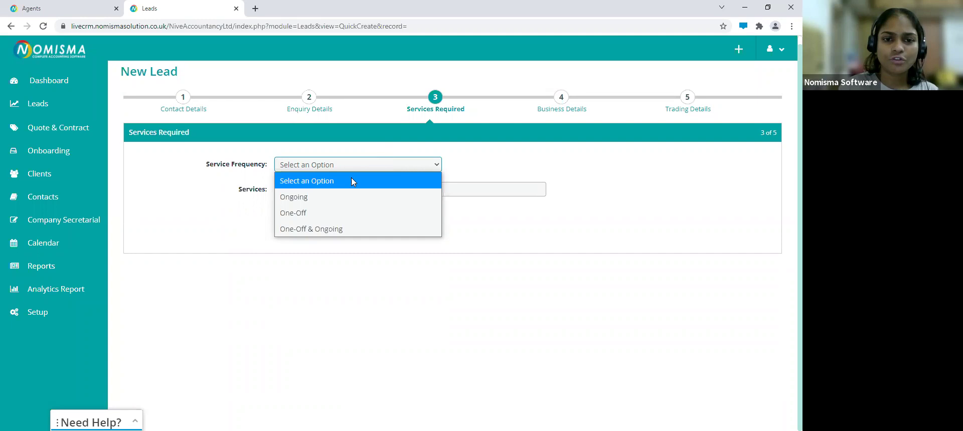
pyautogui.click(321, 201)
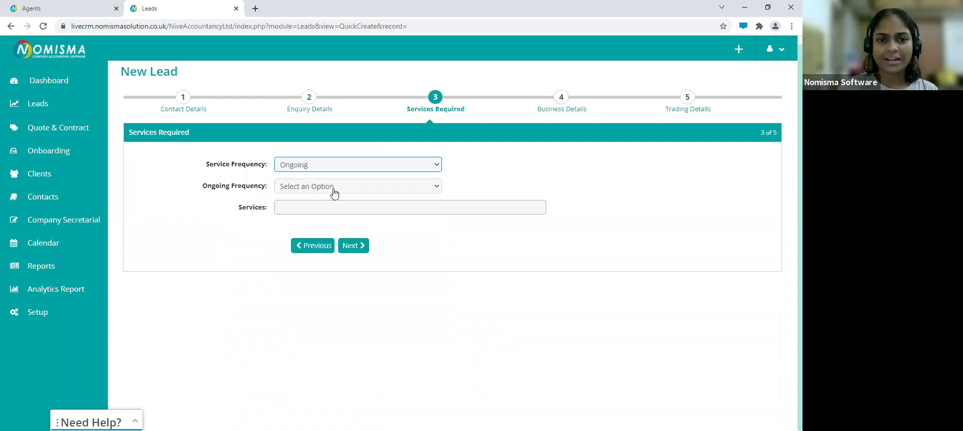
pyautogui.click(334, 191)
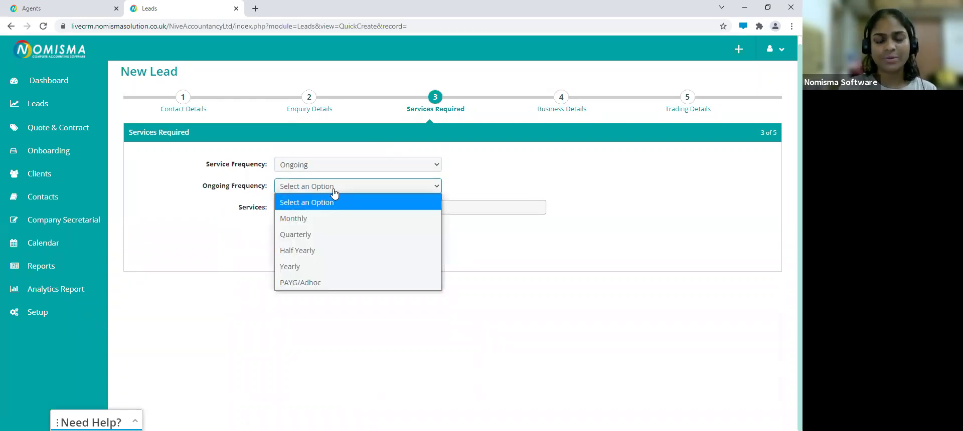
pyautogui.click(322, 220)
# Select Bookkeeping, Payroll, Final Accounts, Corporation Tax and Company Secretarial as services
pyautogui.click(317, 211)
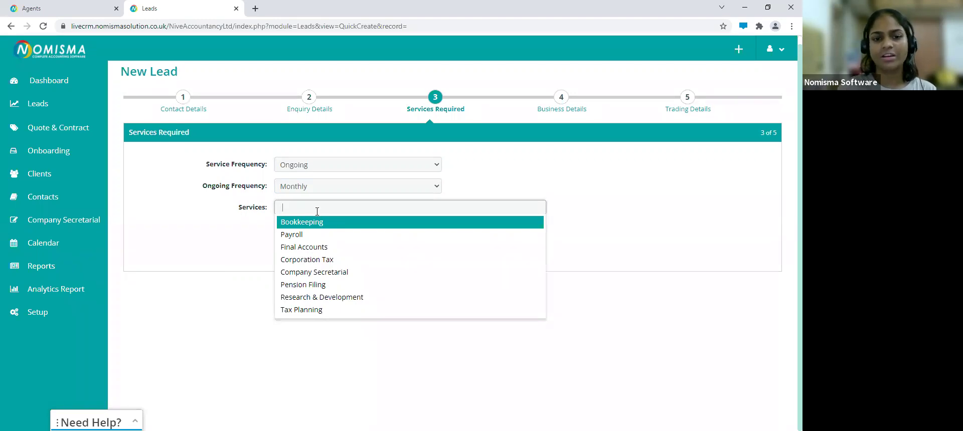
pyautogui.click(309, 226)
pyautogui.click(309, 226)
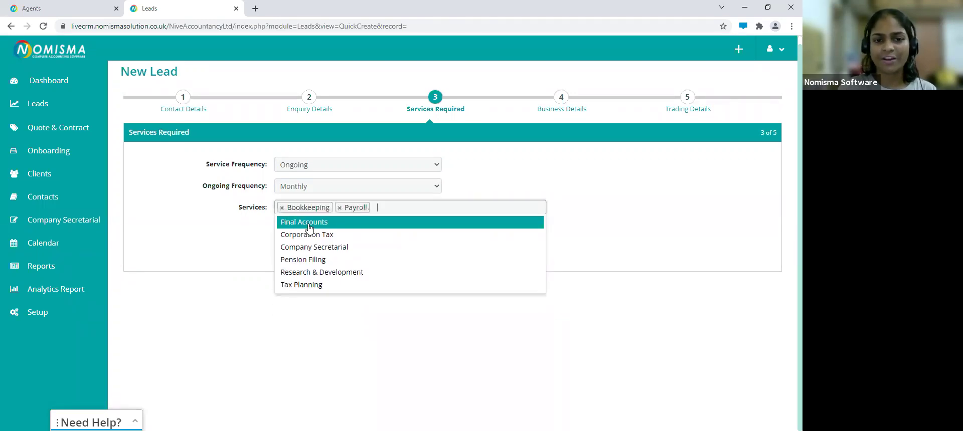
pyautogui.click(309, 225)
pyautogui.click(309, 227)
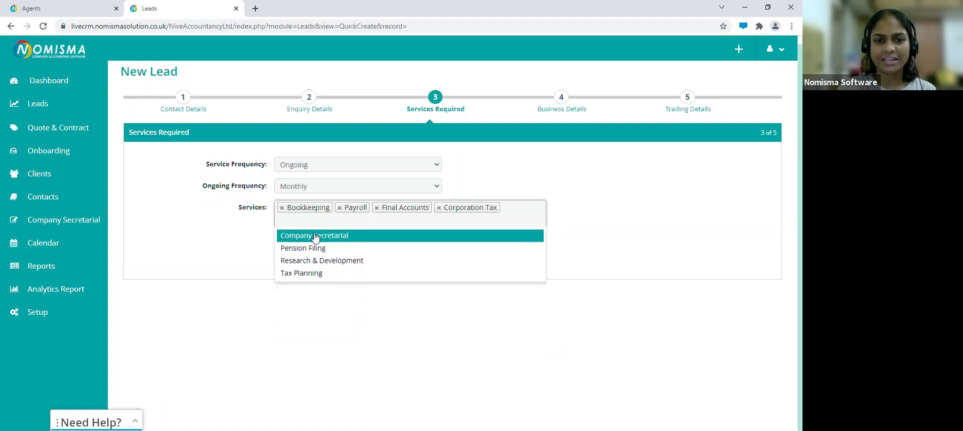
pyautogui.click(315, 238)
pyautogui.click(356, 278)
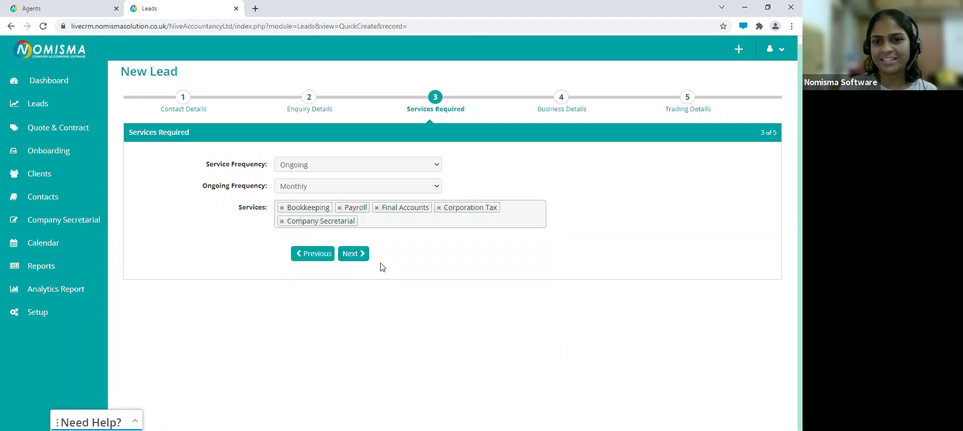
# Advance to Business Details, ticking then unticking Yet To Be Incorporated
pyautogui.click(362, 253)
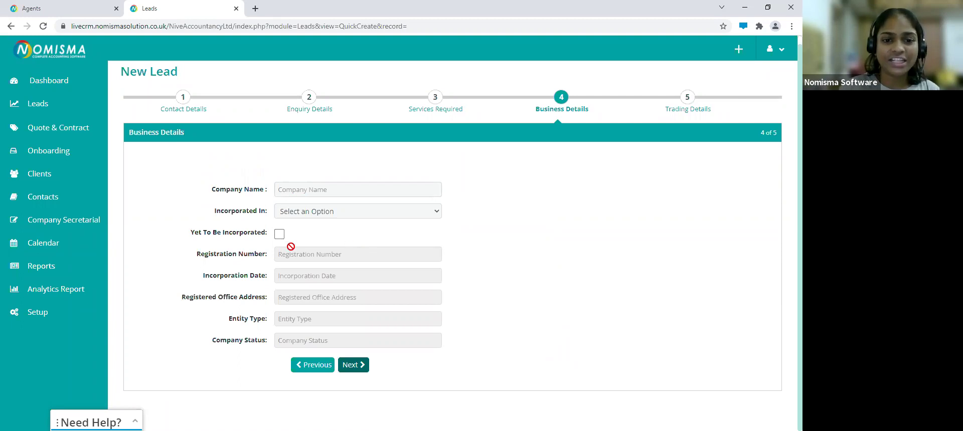
pyautogui.click(279, 235)
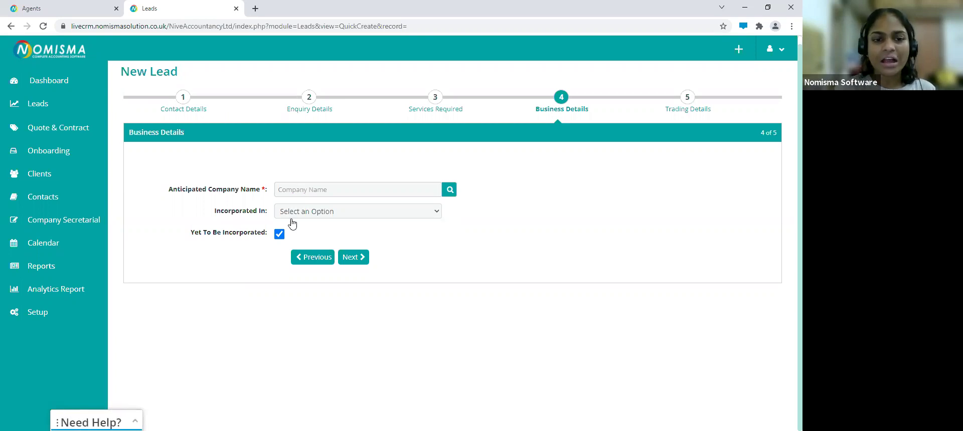
pyautogui.click(280, 233)
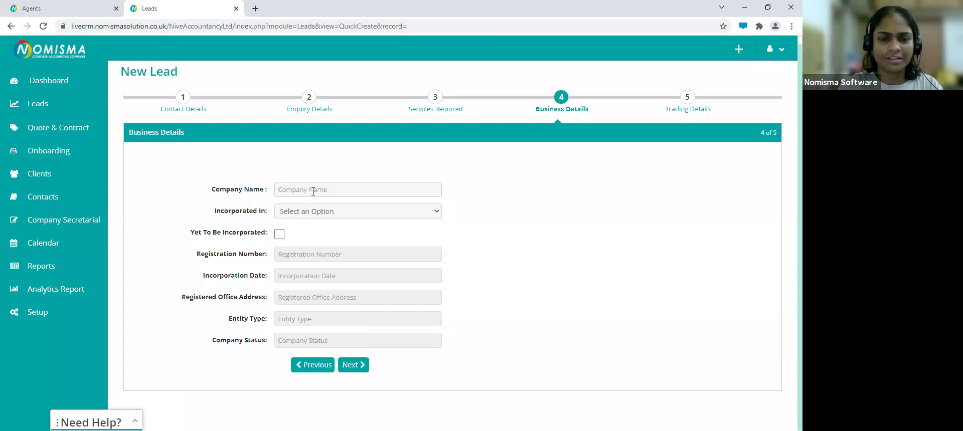
# Search 'Nomisma Limited' and choose NOMISMA SOLUTION LTD to auto-fill the company details
pyautogui.click(313, 191)
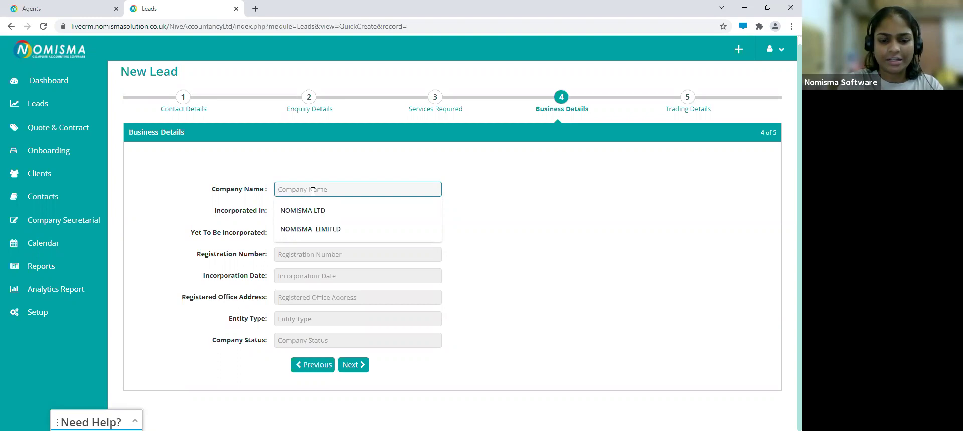
pyautogui.write('Nomisma')
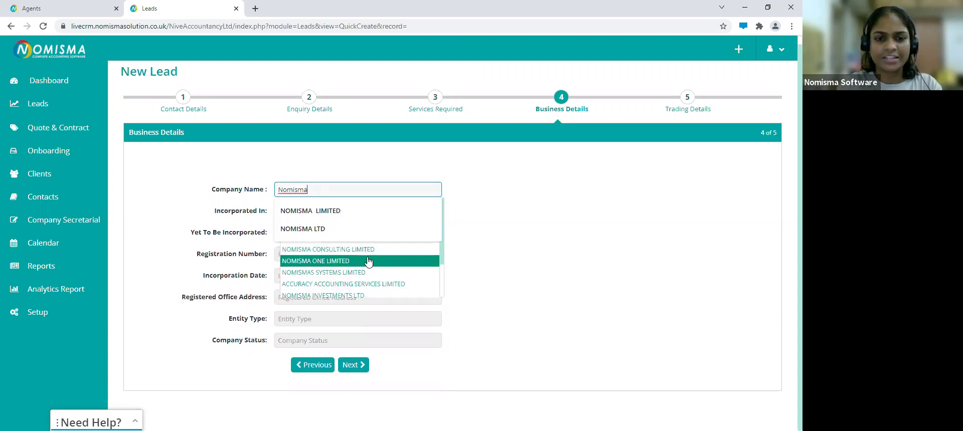
pyautogui.click(461, 242)
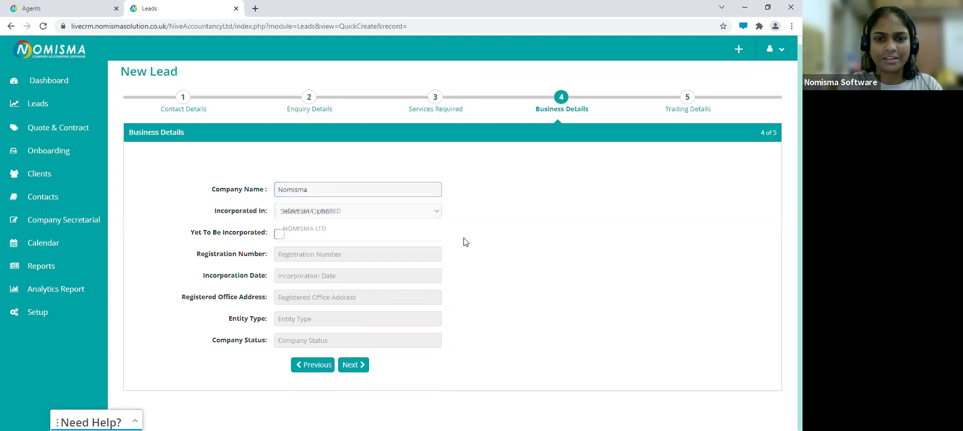
pyautogui.click(361, 194)
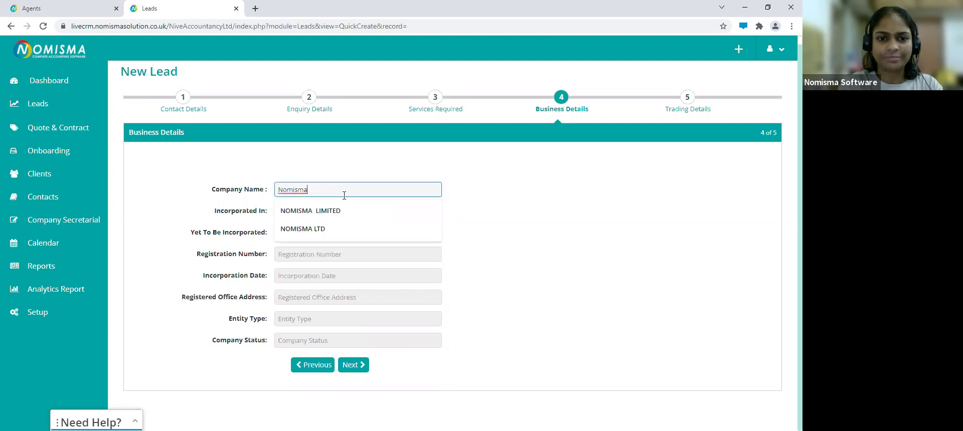
pyautogui.write('Limited')
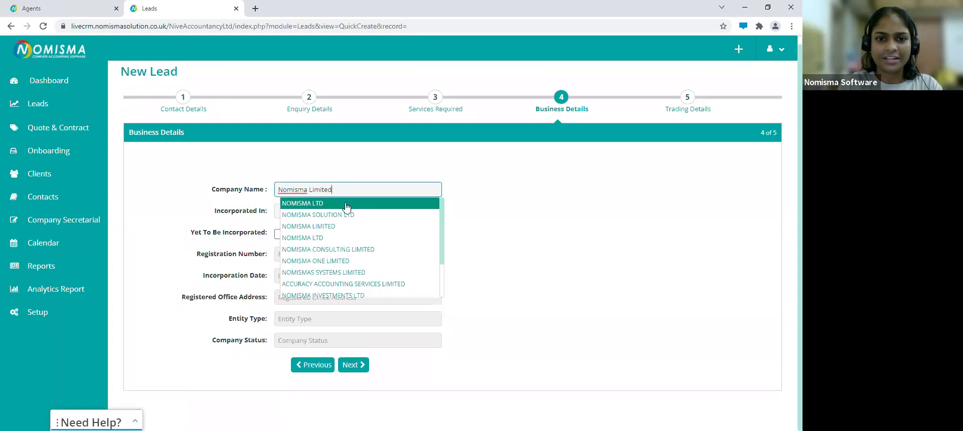
pyautogui.click(350, 216)
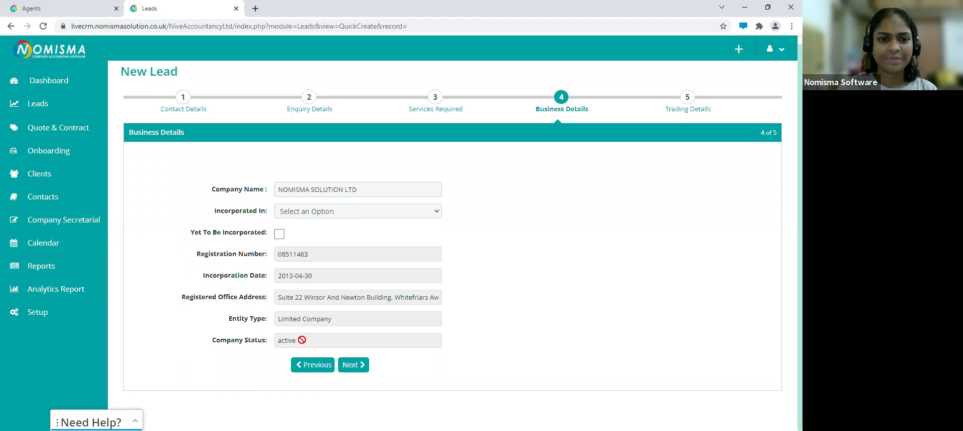
# Set nature of business to Technology, copy the contact's address as trading address, and save the lead
pyautogui.click(355, 368)
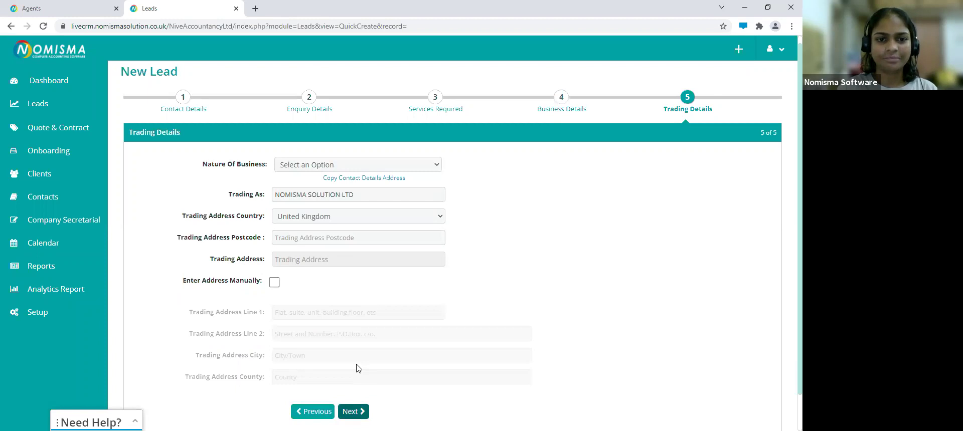
pyautogui.click(344, 169)
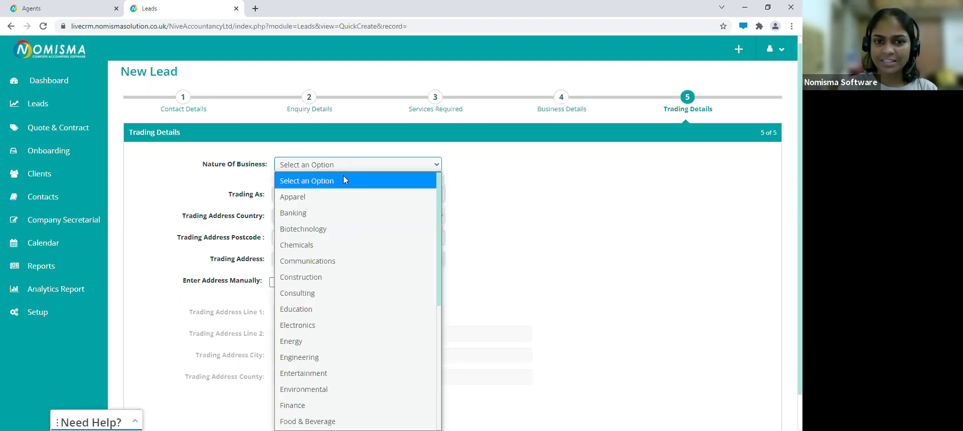
pyautogui.scroll(-5, 328, 301)
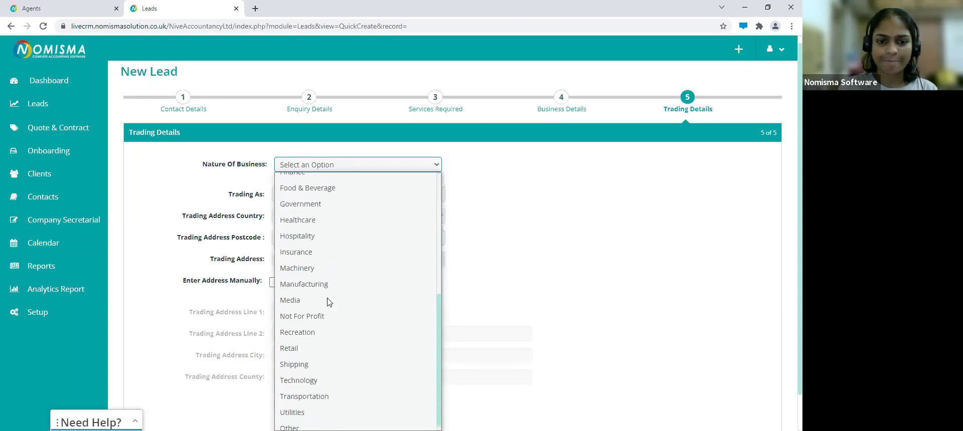
pyautogui.click(313, 381)
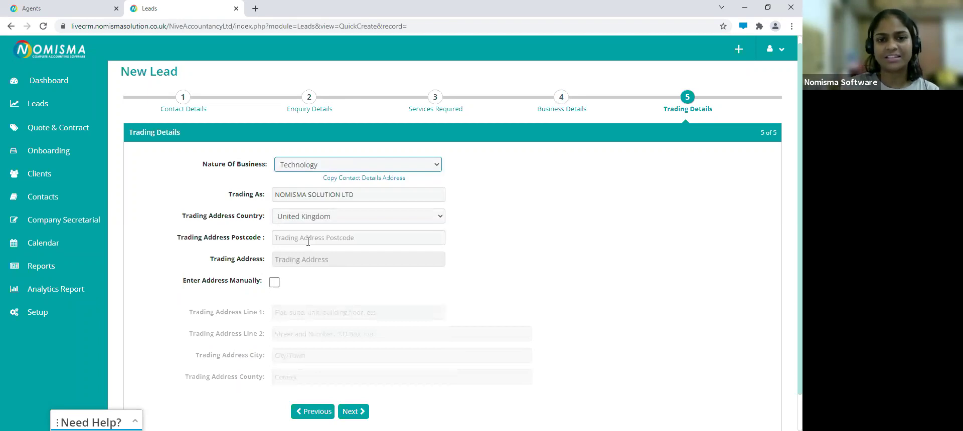
pyautogui.click(356, 182)
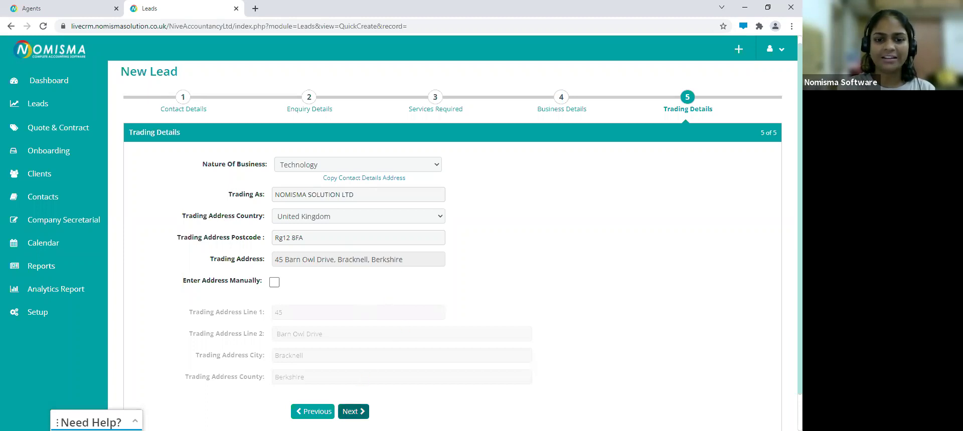
pyautogui.click(357, 413)
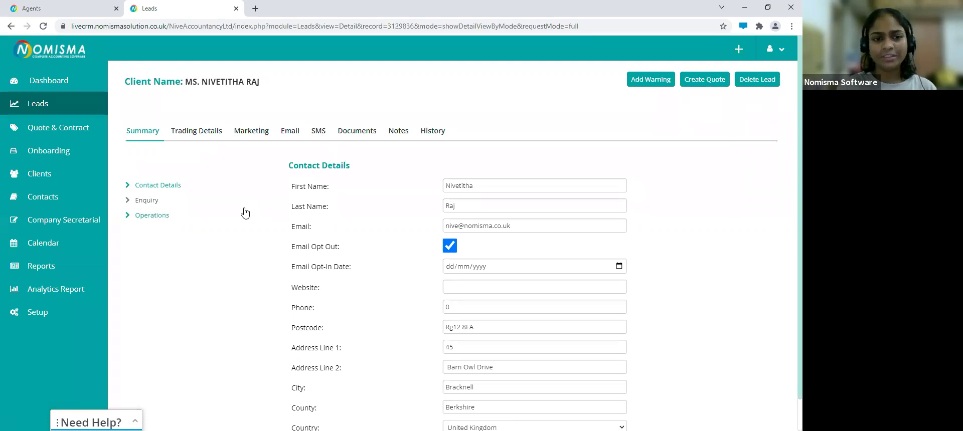
# View the lead's Operations details (Nive Accountancy Ltd, status Added), then its Email section
pyautogui.scroll(-1, 246, 212)
pyautogui.click(152, 181)
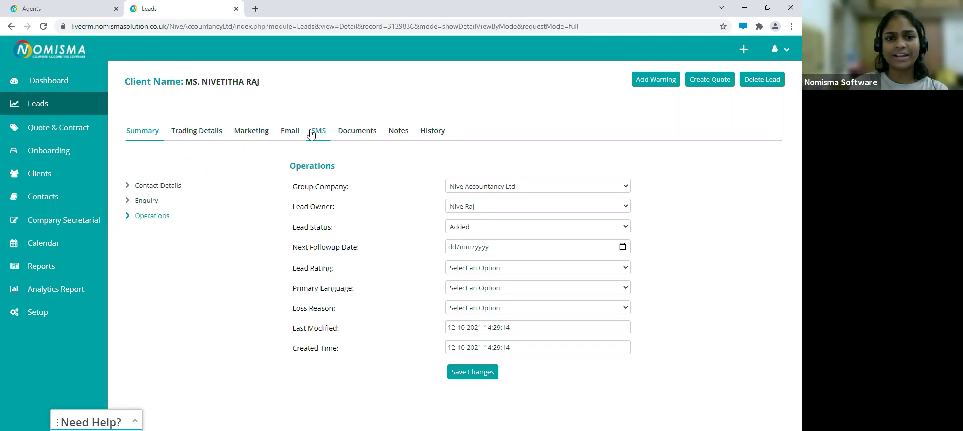
pyautogui.click(290, 132)
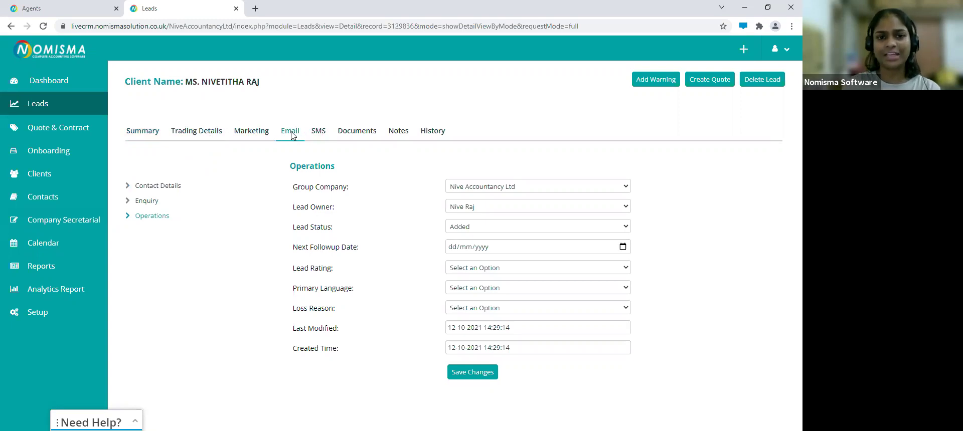
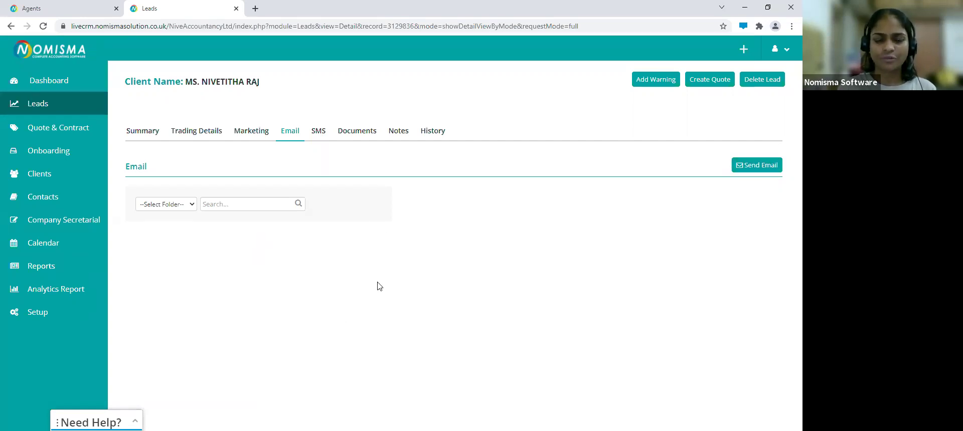
# Move from the lead's SMS view to its Documents tab, which lists no documents yet
pyautogui.click(319, 131)
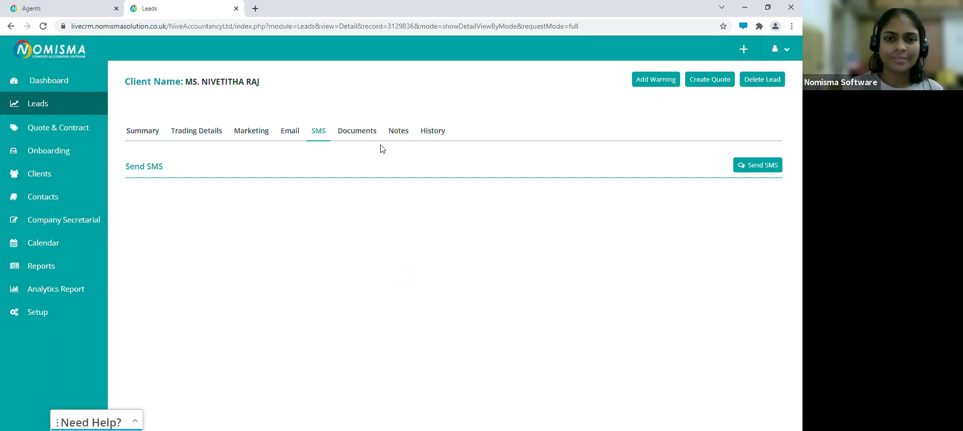
pyautogui.click(358, 131)
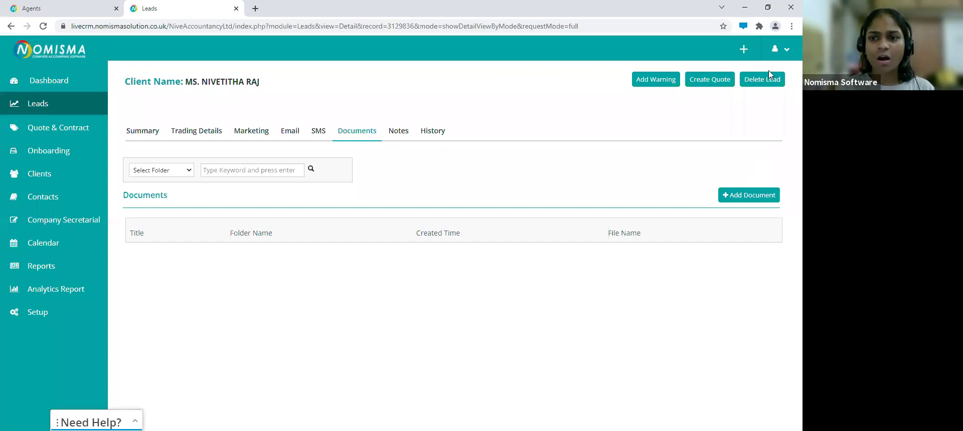
pyautogui.click(749, 199)
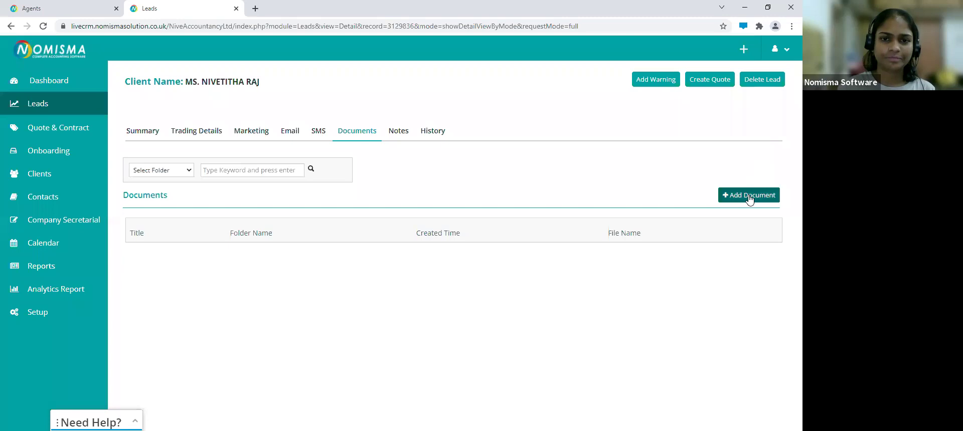
# Add and save an internal note reading 'Training' on the lead
pyautogui.click(401, 134)
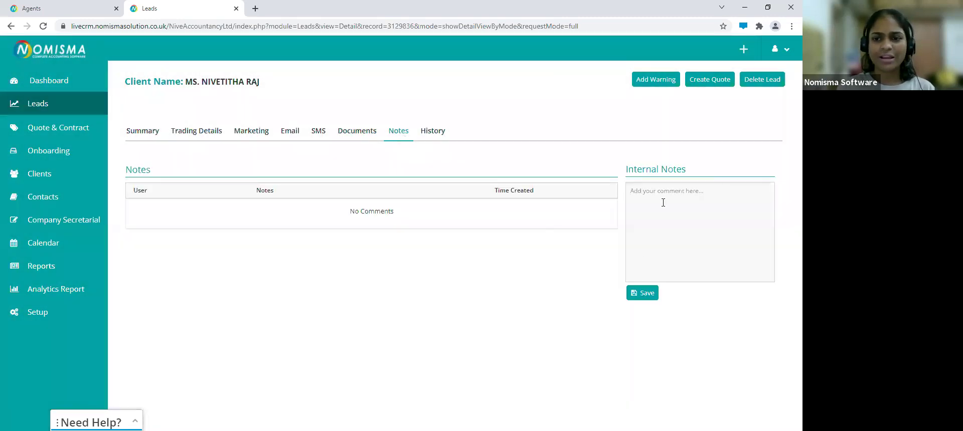
pyautogui.click(663, 203)
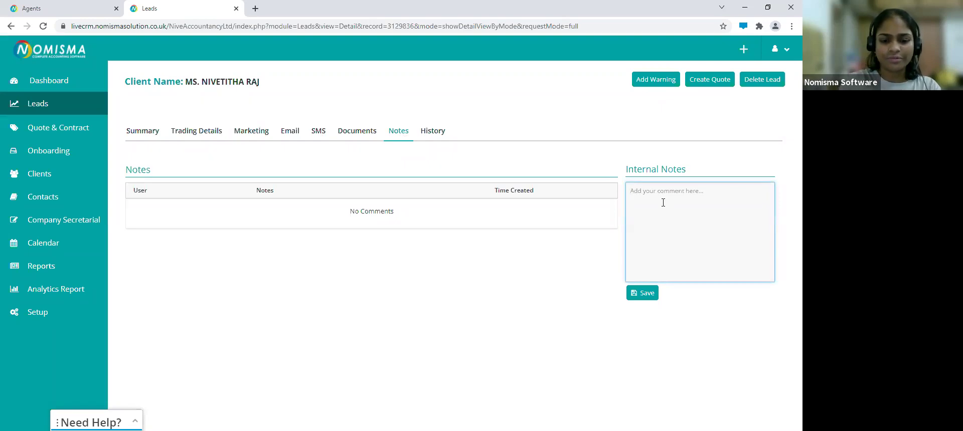
pyautogui.write('ining')
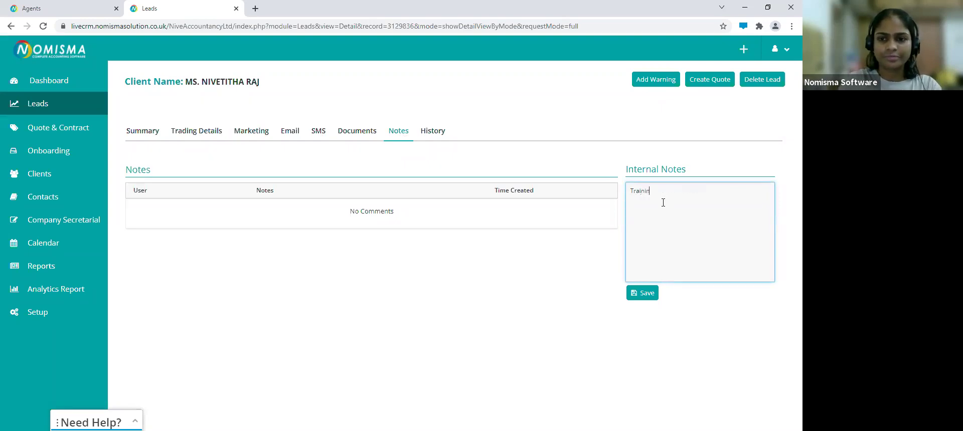
pyautogui.click(639, 298)
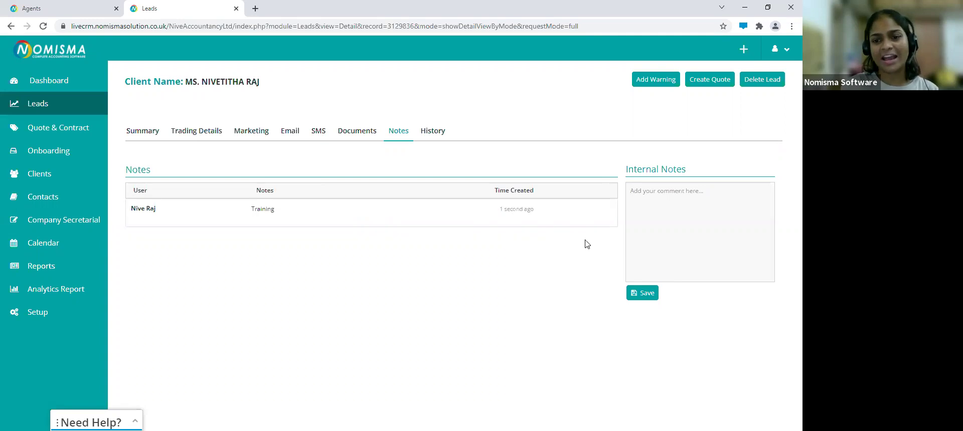
# Cancel a reply to the Training note and view the lead's History
pyautogui.click(584, 229)
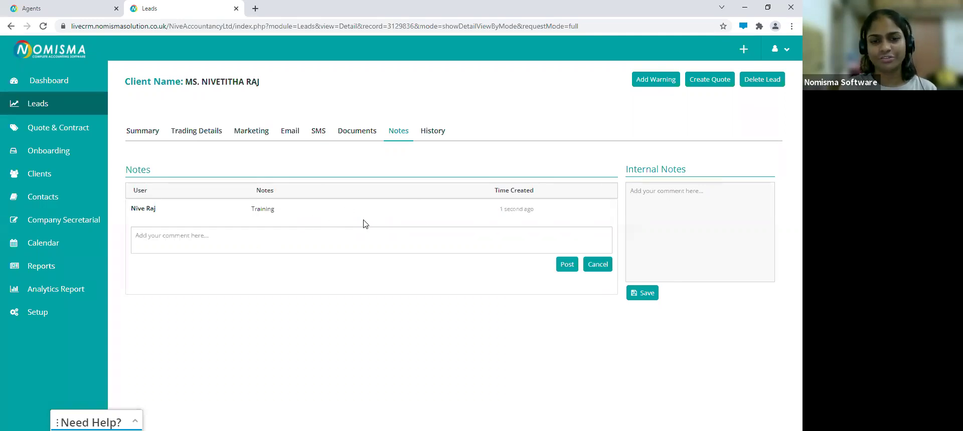
pyautogui.click(601, 267)
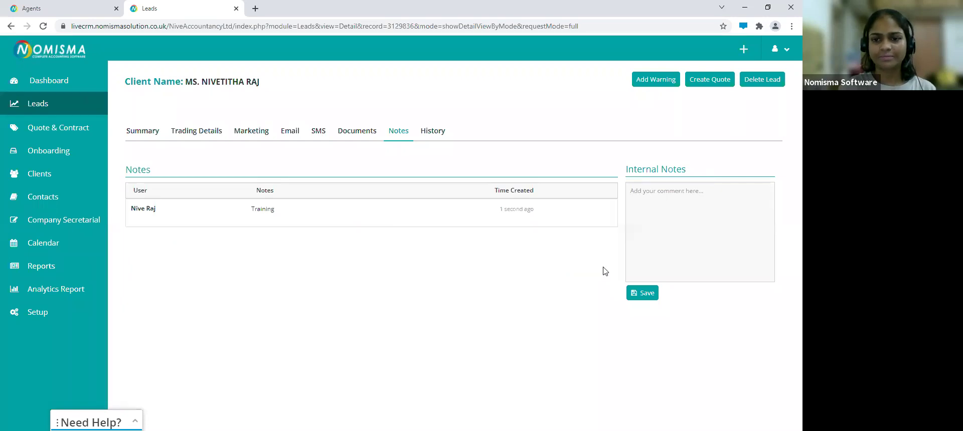
pyautogui.click(427, 139)
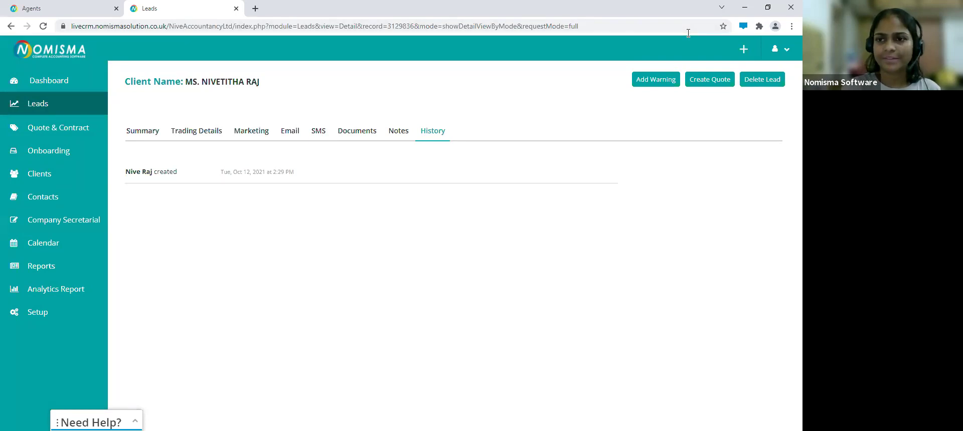
# Create a quote with Adhoc Services unticked and try to advance past step 1 Info
pyautogui.click(711, 84)
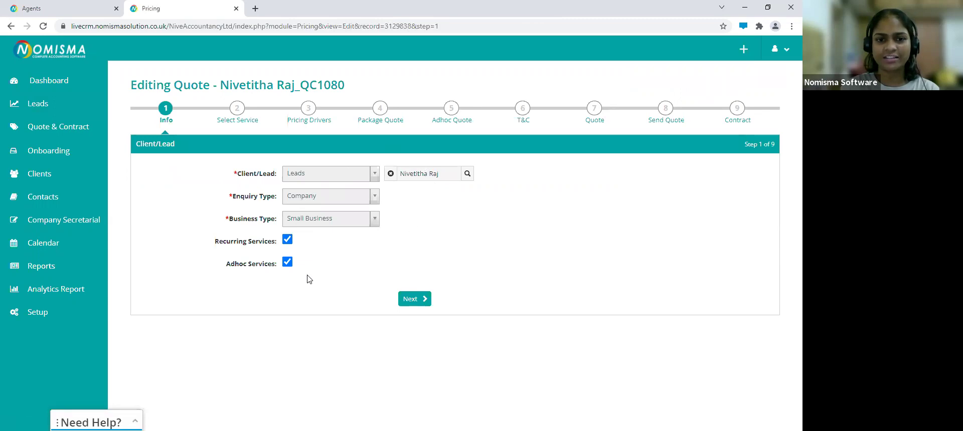
pyautogui.click(287, 263)
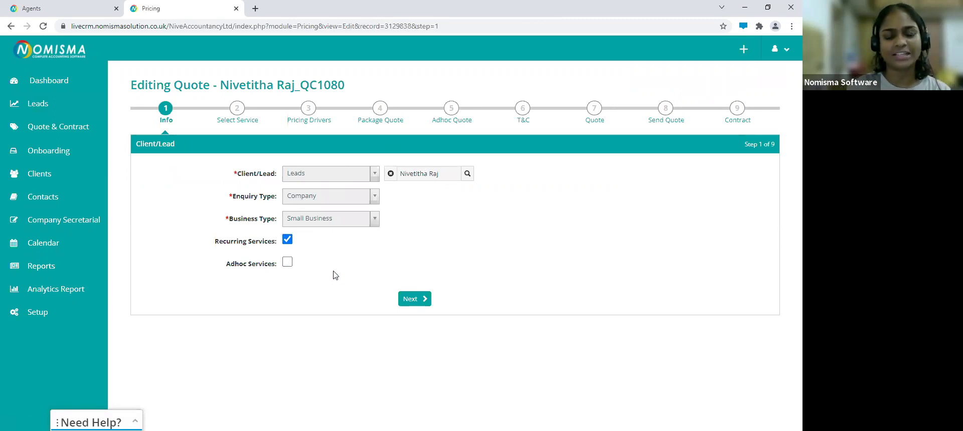
pyautogui.click(412, 299)
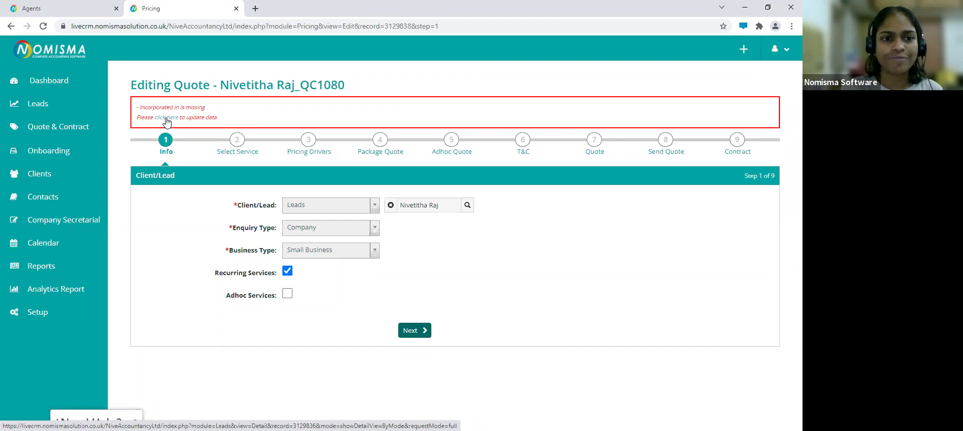
# Save the lead's Trading Details with Incorporated In set to England and Wales, then return to the quote
pyautogui.click(167, 123)
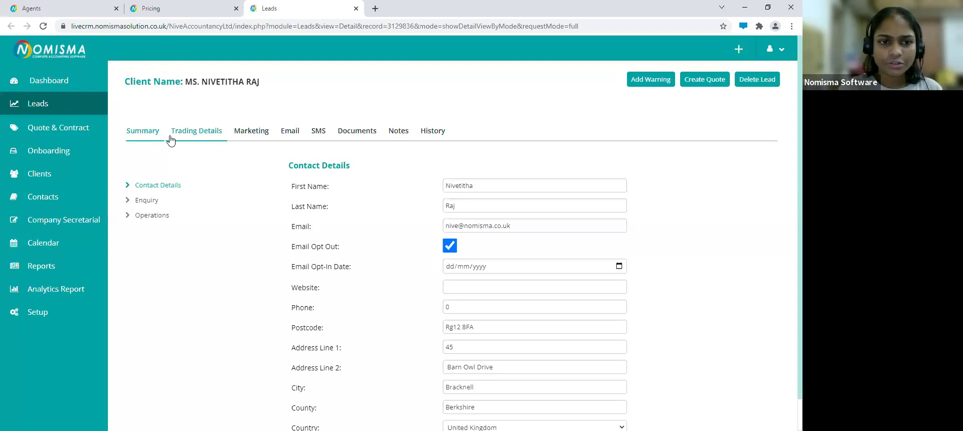
pyautogui.scroll(-1, 353, 341)
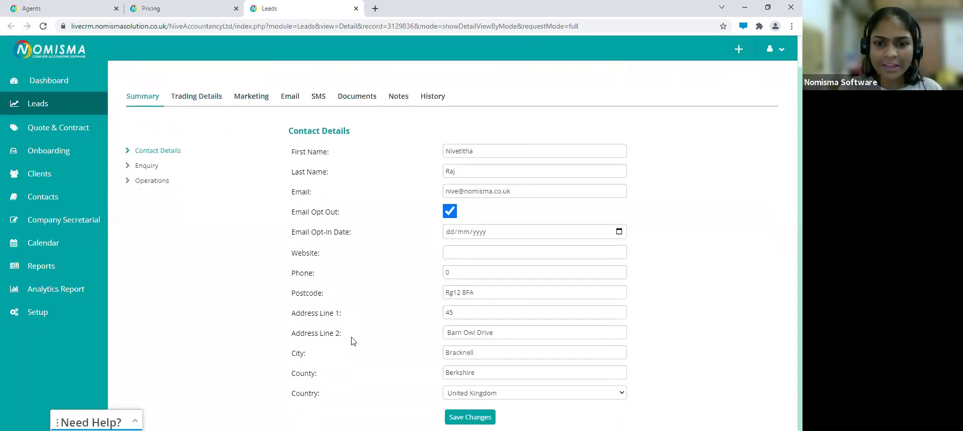
pyautogui.scroll(1, 354, 341)
pyautogui.click(211, 132)
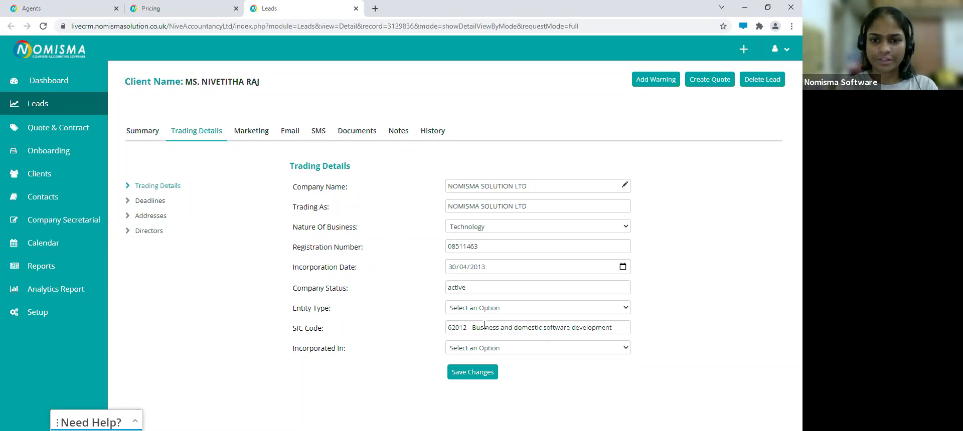
pyautogui.click(494, 354)
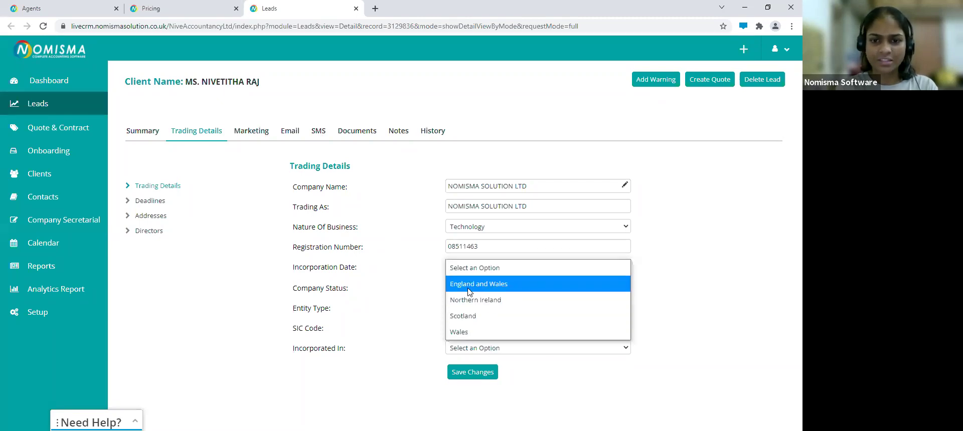
pyautogui.click(469, 292)
pyautogui.click(469, 372)
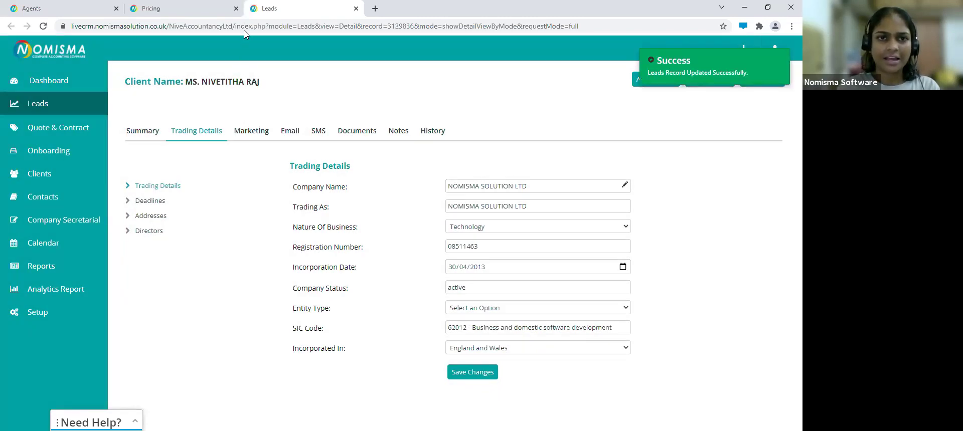
pyautogui.click(165, 9)
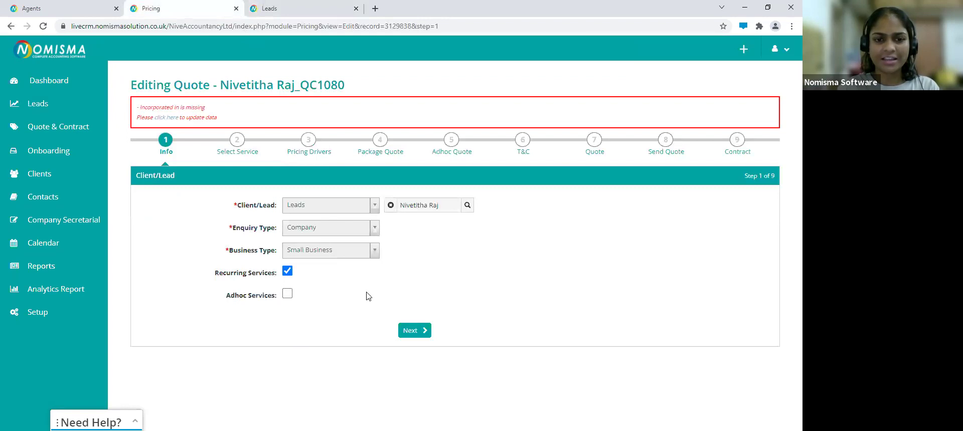
# Pick the Standard package on Select Service and continue to Pricing Drivers
pyautogui.click(415, 332)
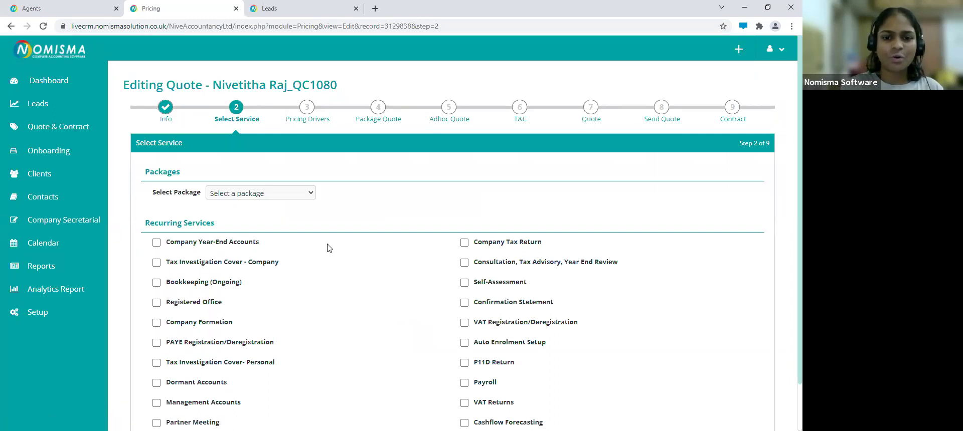
pyautogui.scroll(-1, 329, 248)
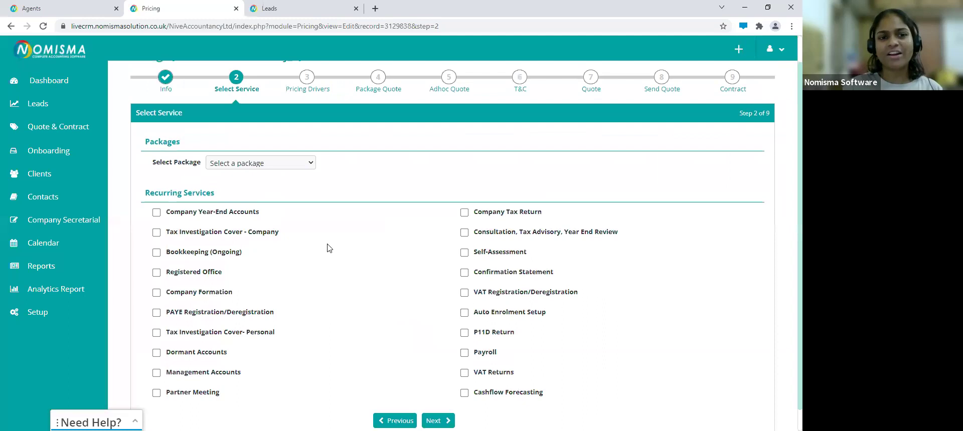
pyautogui.click(302, 163)
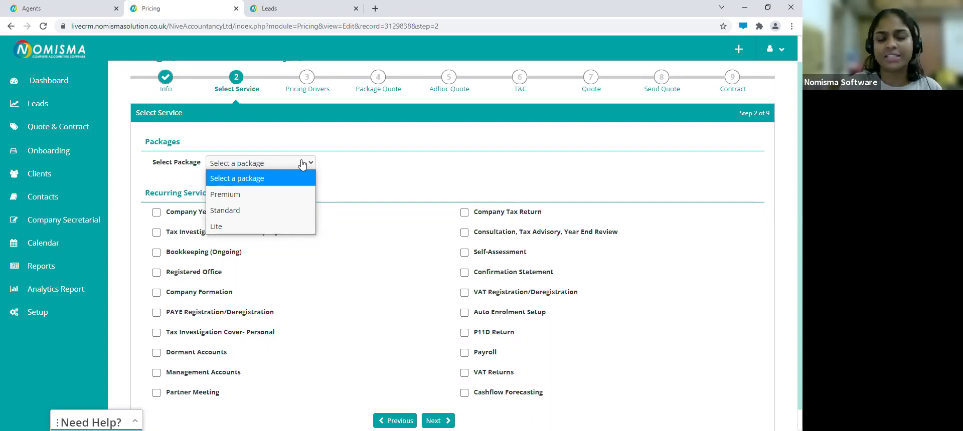
pyautogui.click(236, 213)
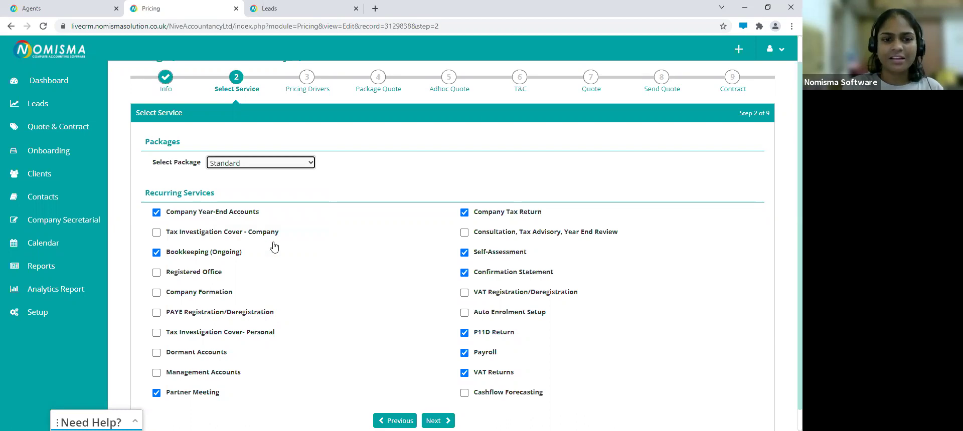
pyautogui.scroll(-1, 319, 279)
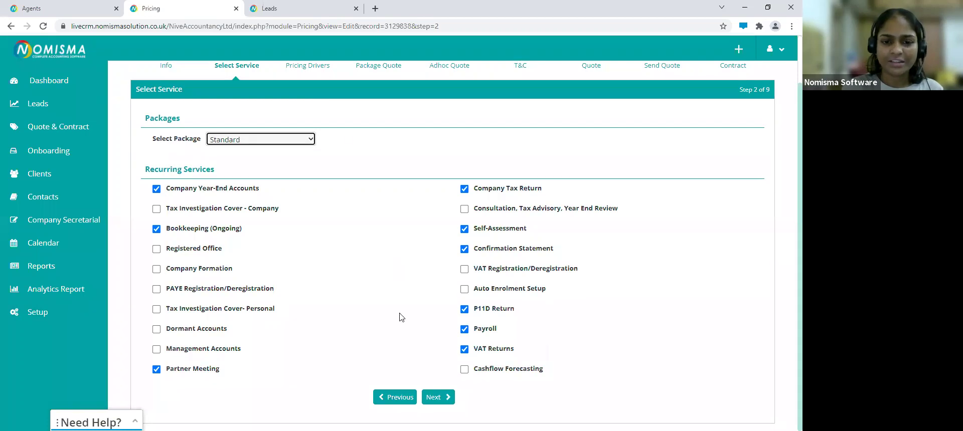
pyautogui.click(444, 405)
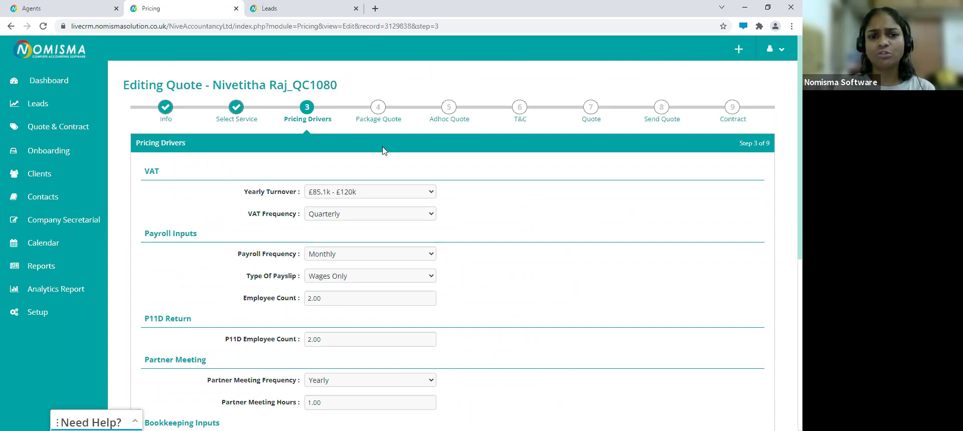
# Keep turnover at £85.1k - £120k and VAT frequency Quarterly, then advance to Package Quote
pyautogui.click(371, 201)
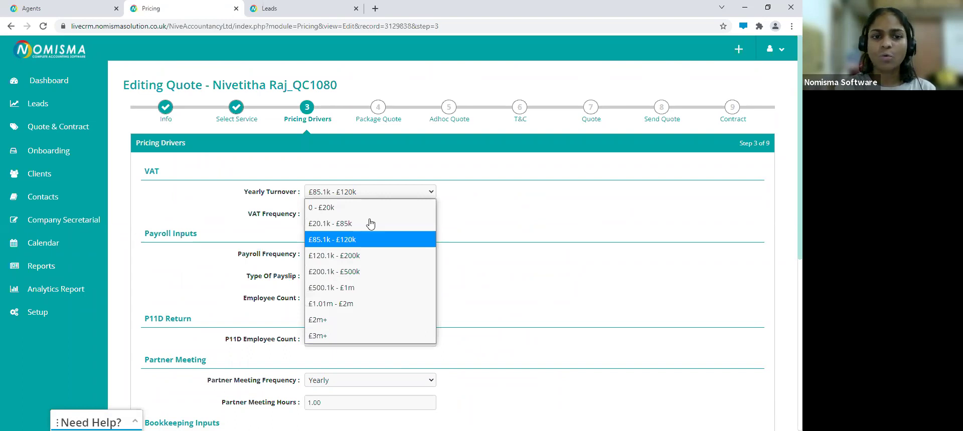
pyautogui.click(370, 220)
pyautogui.click(403, 296)
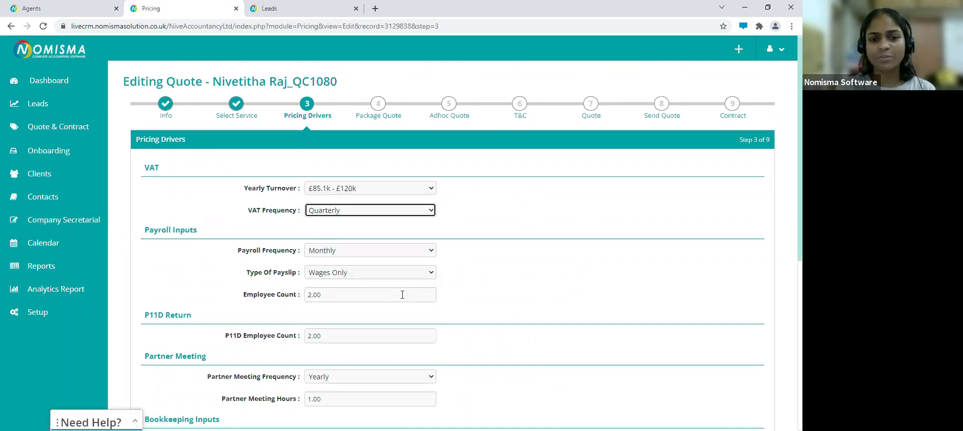
pyautogui.scroll(-2, 402, 295)
pyautogui.scroll(-3, 389, 352)
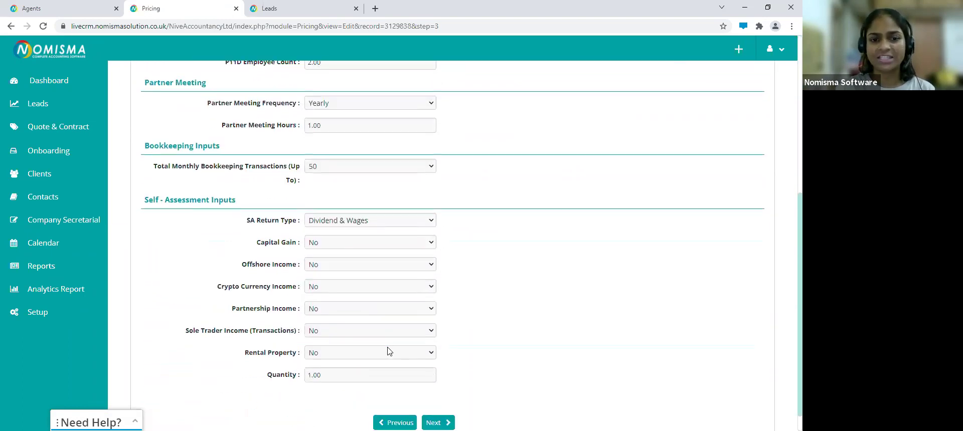
pyautogui.scroll(5, 388, 352)
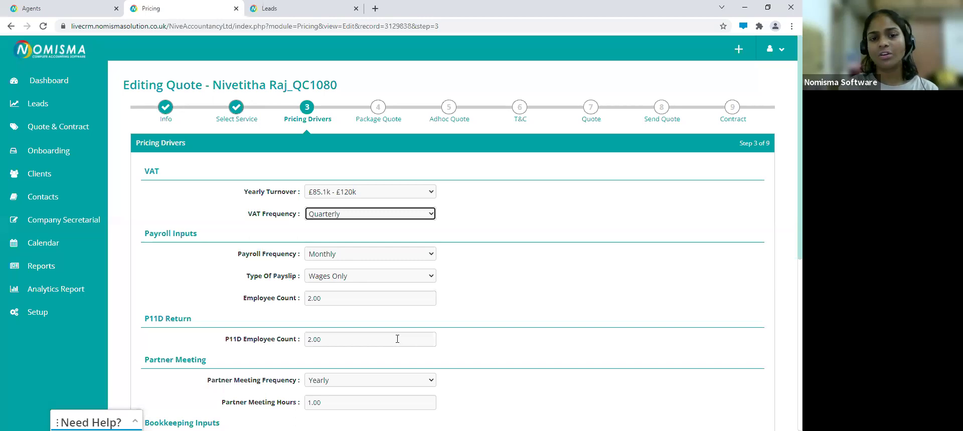
pyautogui.scroll(-5, 398, 339)
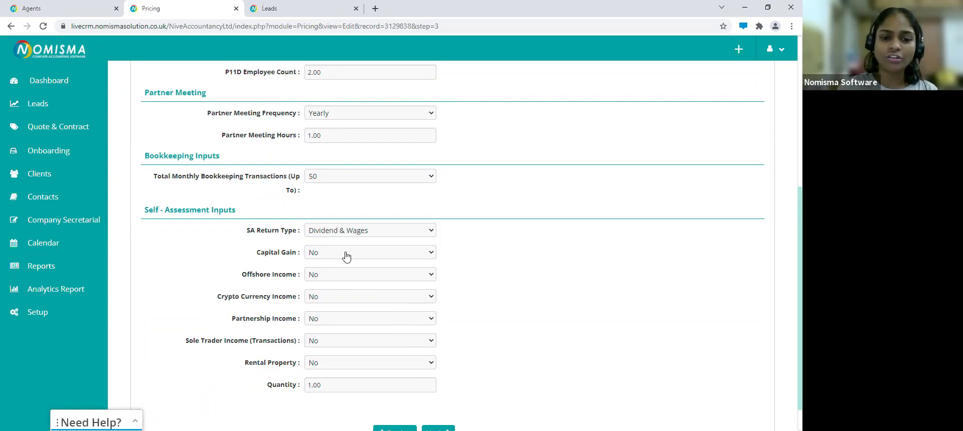
pyautogui.scroll(-2, 346, 257)
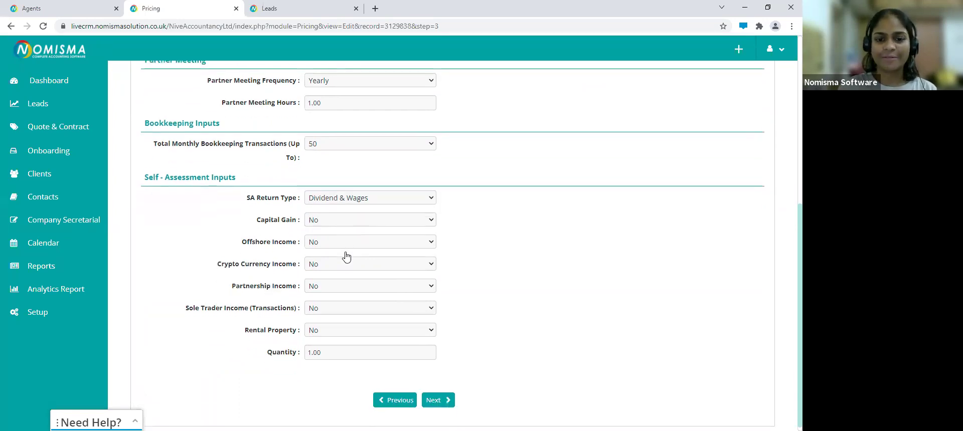
pyautogui.click(438, 397)
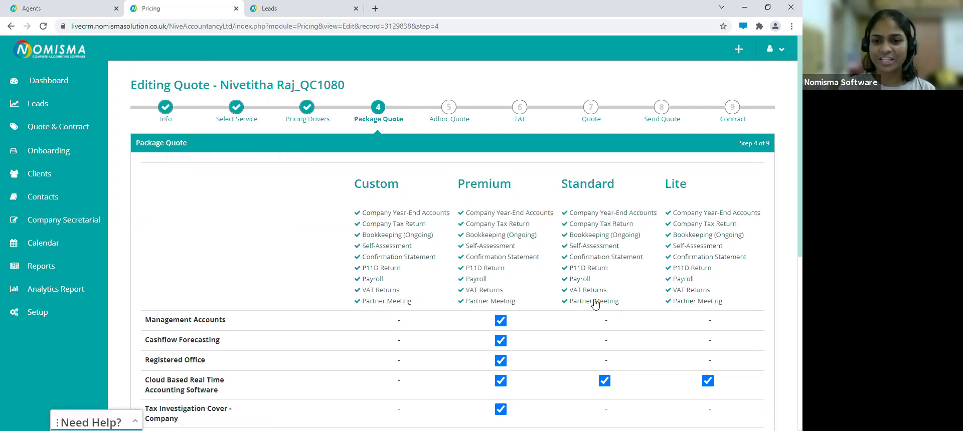
pyautogui.scroll(-3, 595, 302)
pyautogui.scroll(-3, 595, 302)
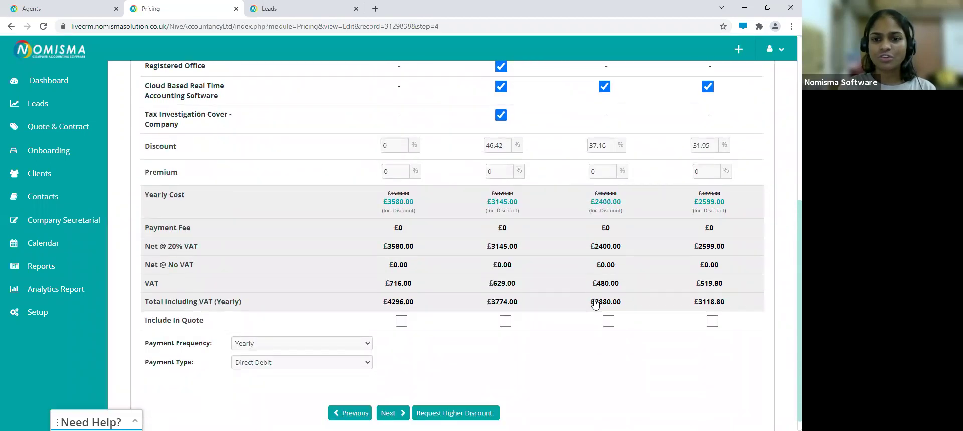
pyautogui.doubleClick(173, 135)
pyautogui.doubleClick(160, 163)
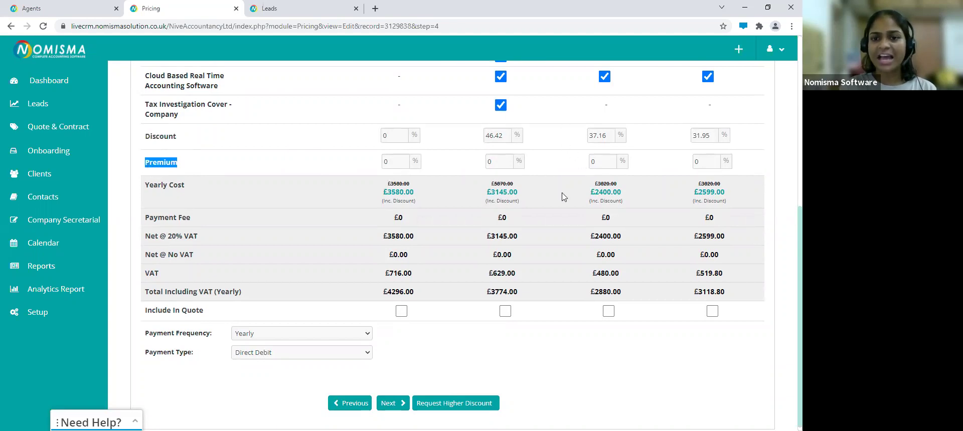
pyautogui.moveTo(207, 311); pyautogui.dragTo(143, 313)
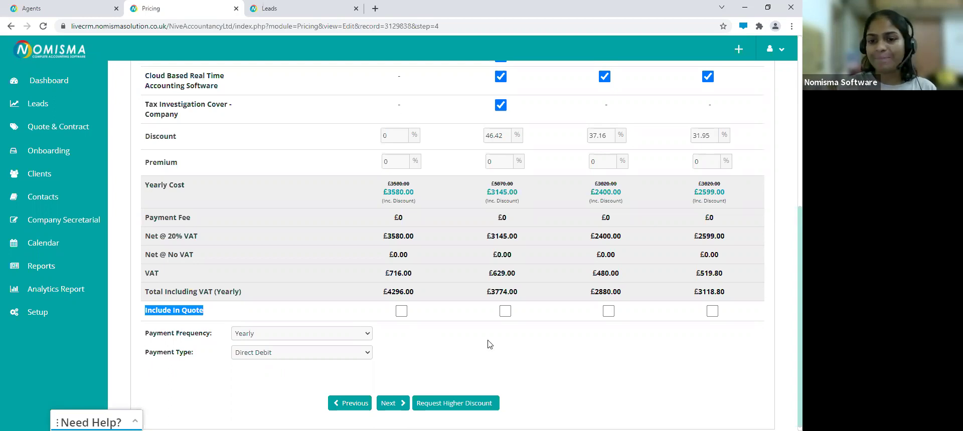
pyautogui.click(505, 311)
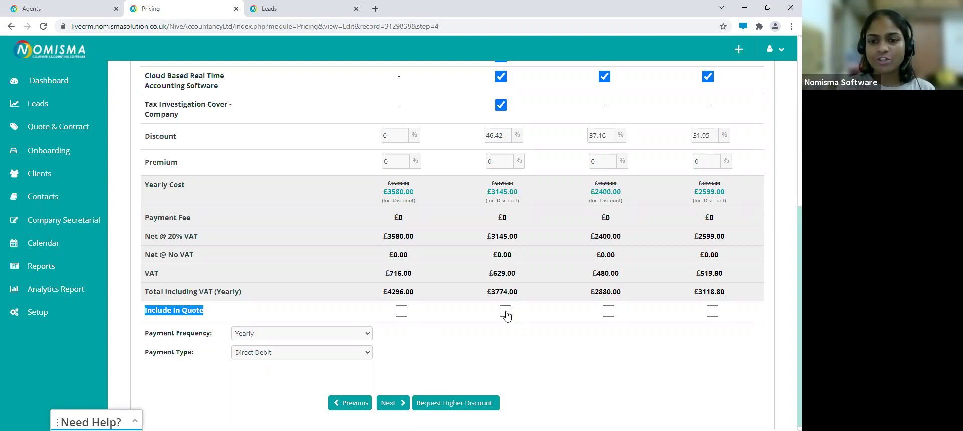
pyautogui.click(609, 313)
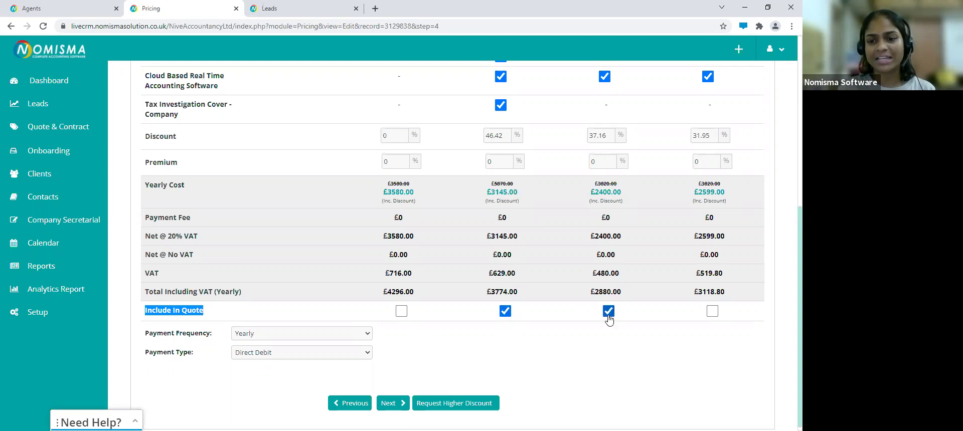
pyautogui.click(265, 340)
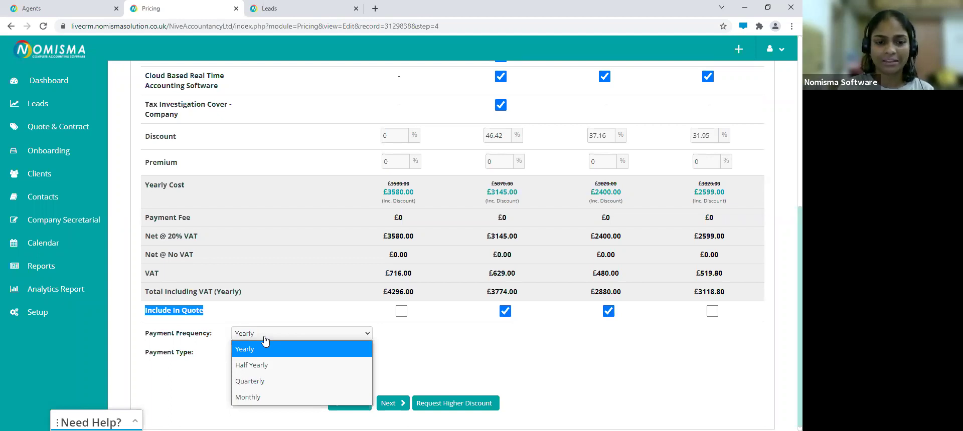
pyautogui.click(266, 349)
pyautogui.click(266, 353)
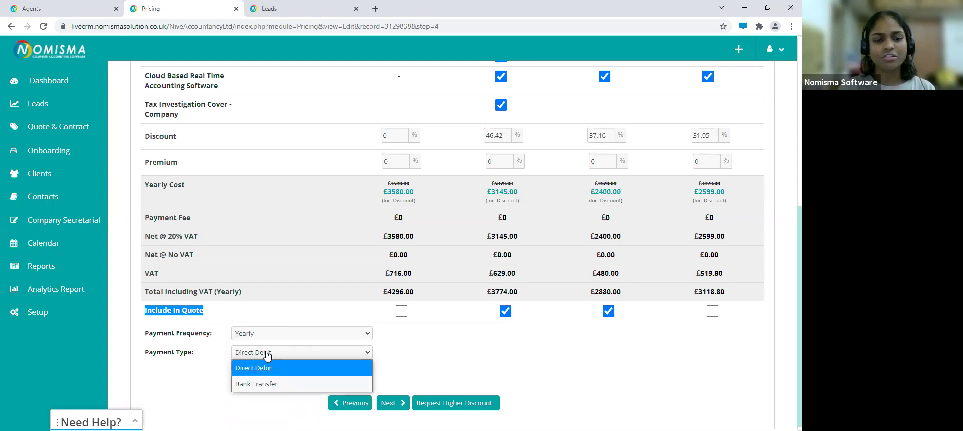
pyautogui.click(269, 382)
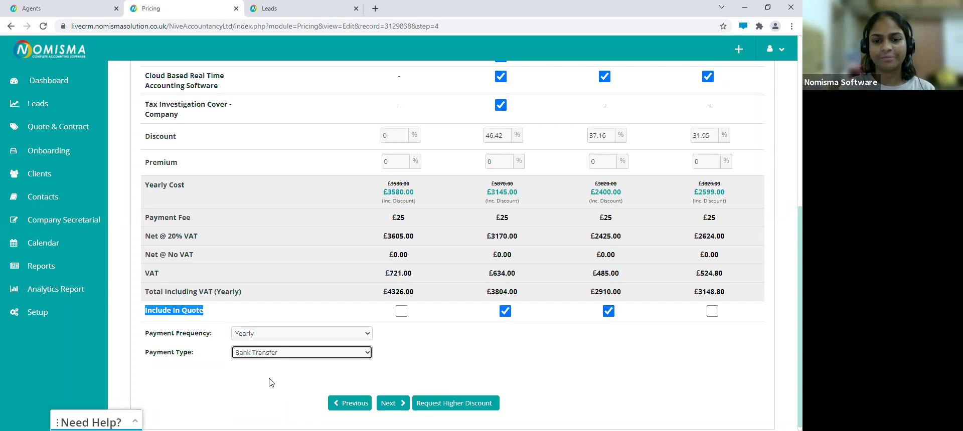
pyautogui.click(469, 345)
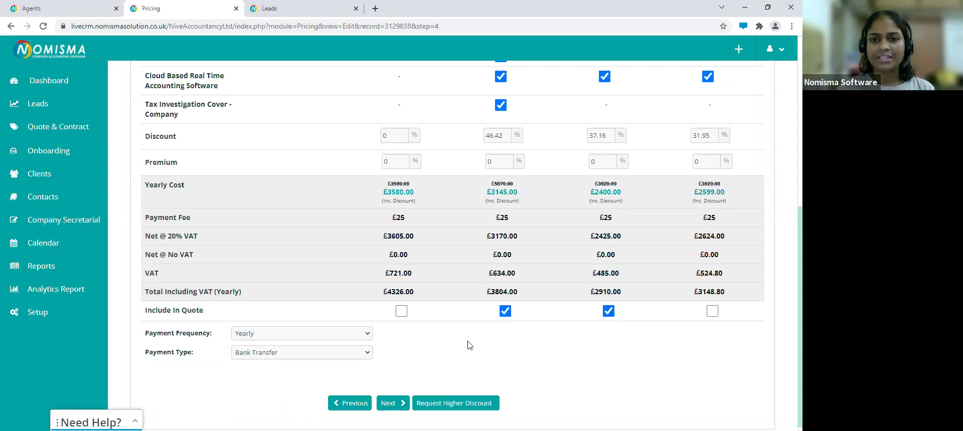
pyautogui.moveTo(194, 140); pyautogui.dragTo(145, 135)
pyautogui.moveTo(192, 168); pyautogui.dragTo(147, 162)
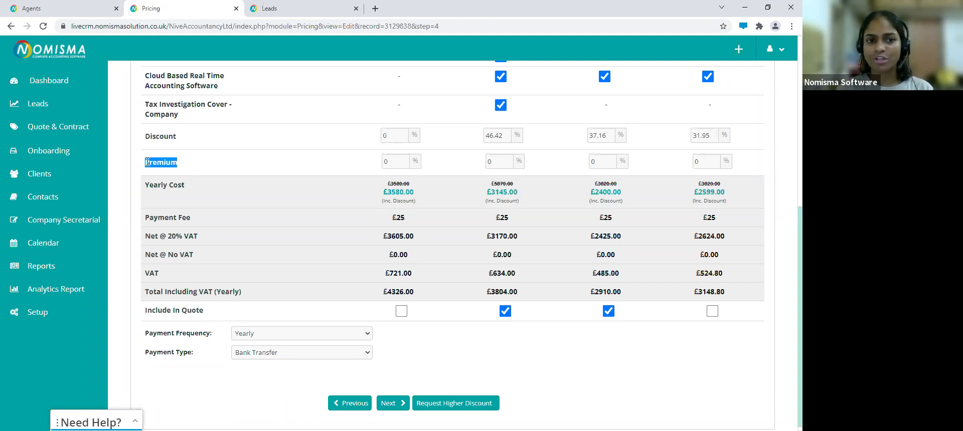
pyautogui.scroll(5, 327, 210)
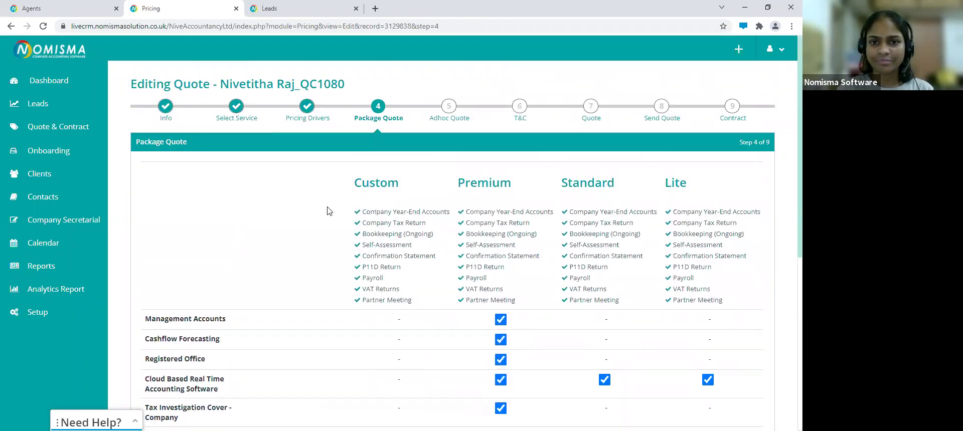
pyautogui.scroll(-6, 327, 210)
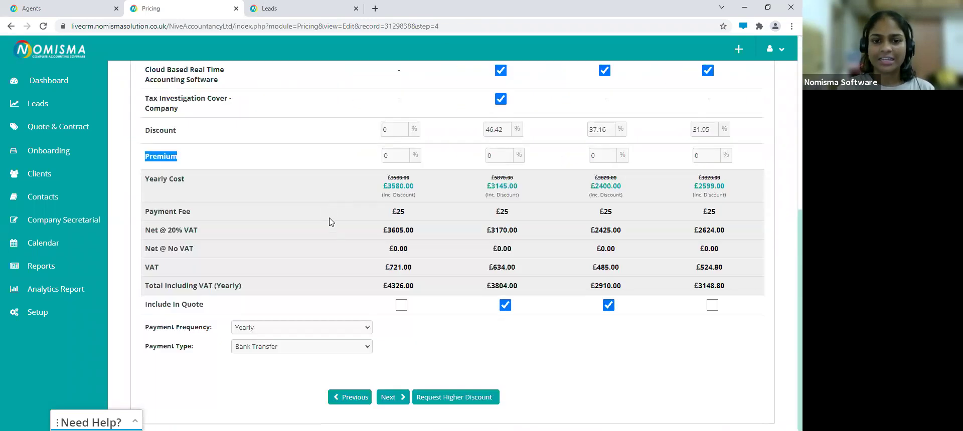
# Move past pricing to the T&C step, keep the 'This is test 1' terms, and continue
pyautogui.click(388, 399)
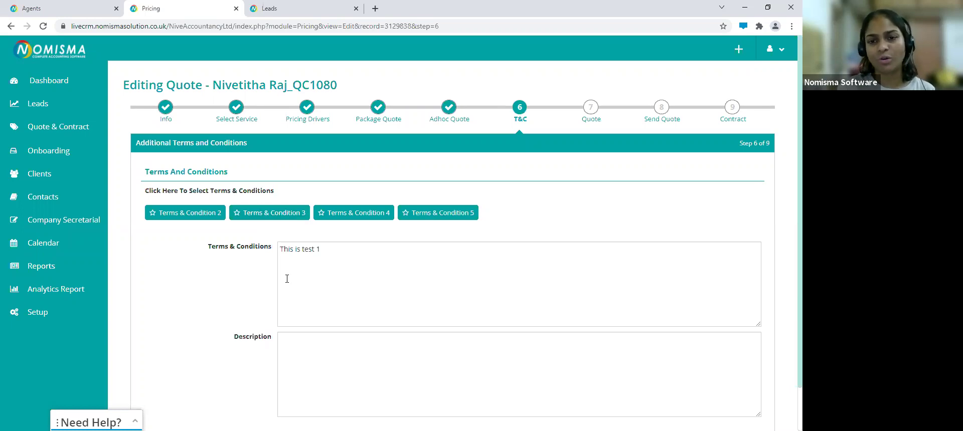
pyautogui.scroll(-1, 287, 279)
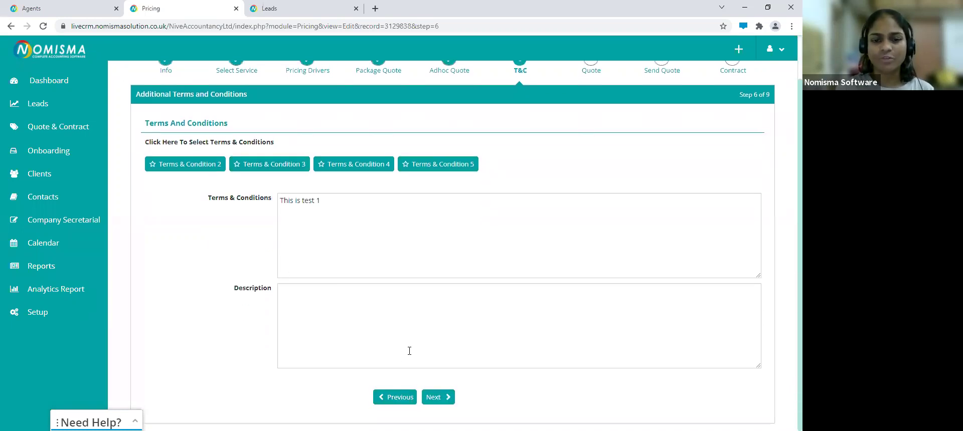
pyautogui.click(437, 398)
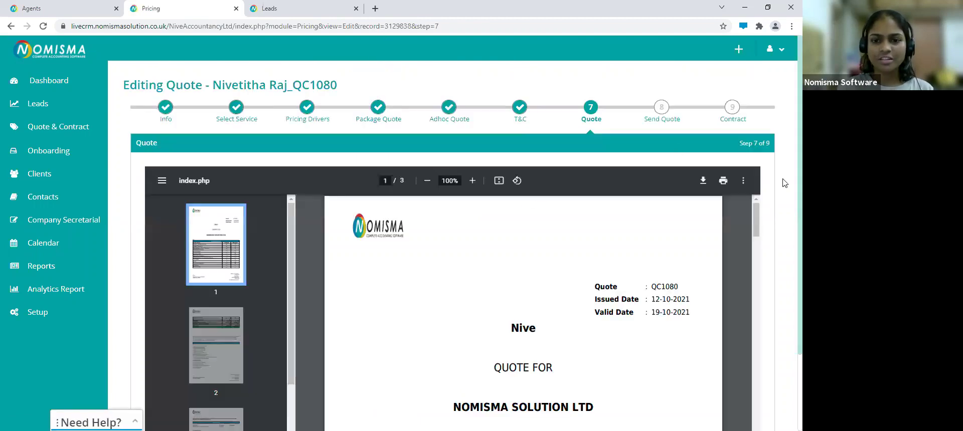
# Scroll the QC1080 quote PDF through its services, pricing totals and Statement of Facts
pyautogui.scroll(-2, 782, 187)
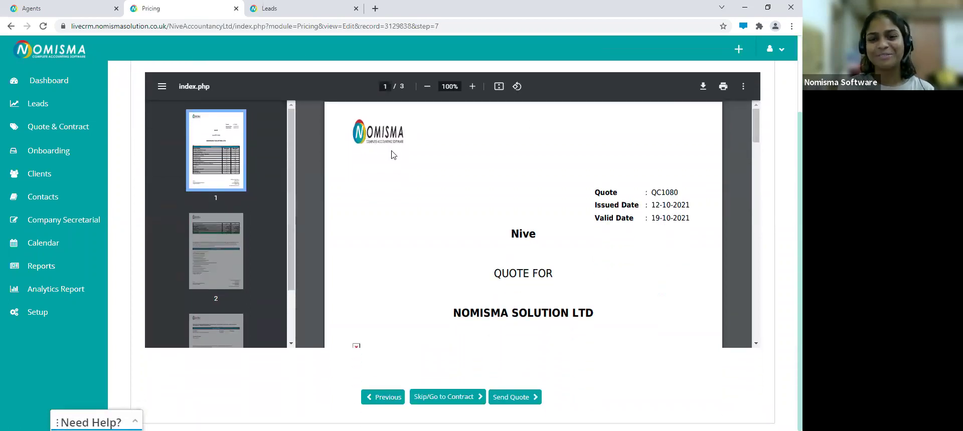
pyautogui.scroll(-2, 473, 287)
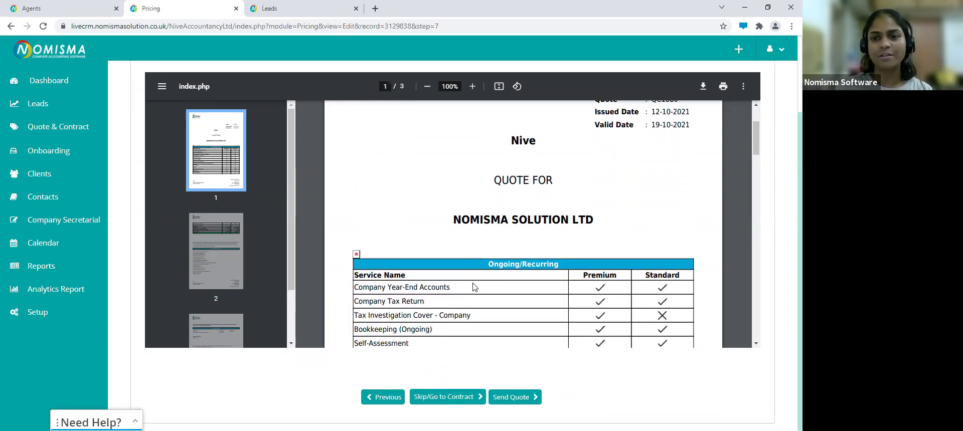
pyautogui.scroll(-3, 473, 287)
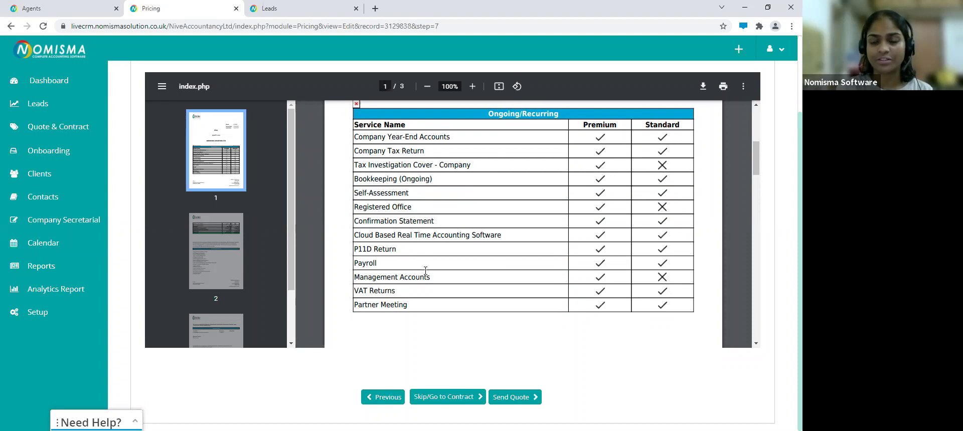
pyautogui.scroll(-10, 426, 271)
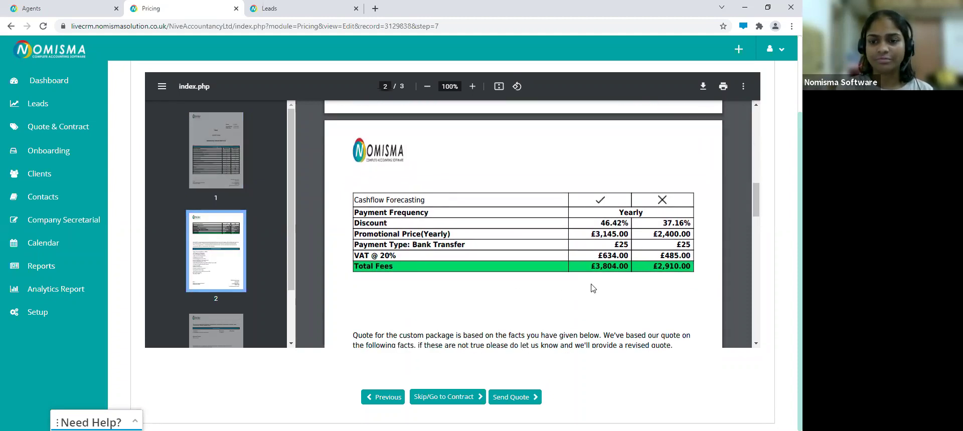
pyautogui.scroll(-3, 510, 286)
pyautogui.scroll(-3, 511, 286)
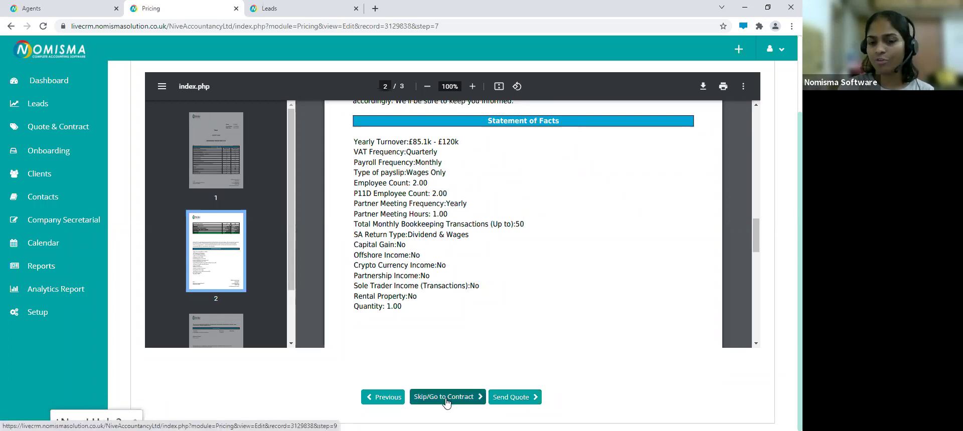
# On the contract summary, keep Premium as package and the 1st as first instalment date, then generate
pyautogui.click(447, 398)
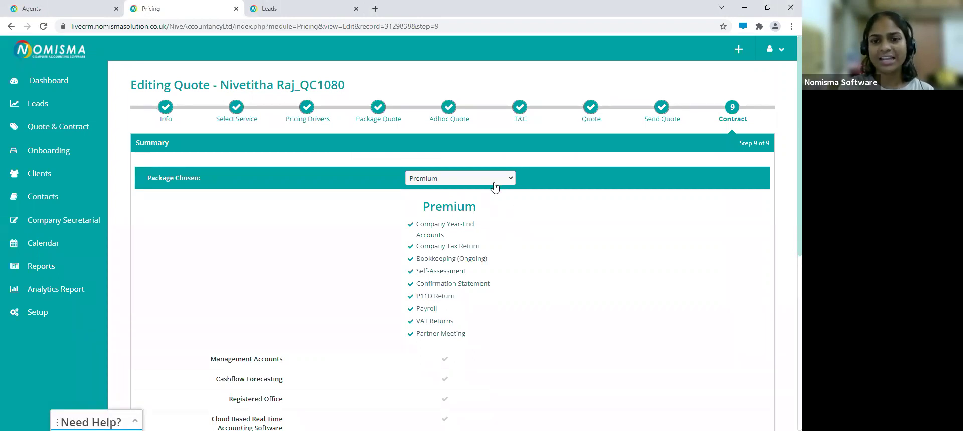
pyautogui.click(495, 188)
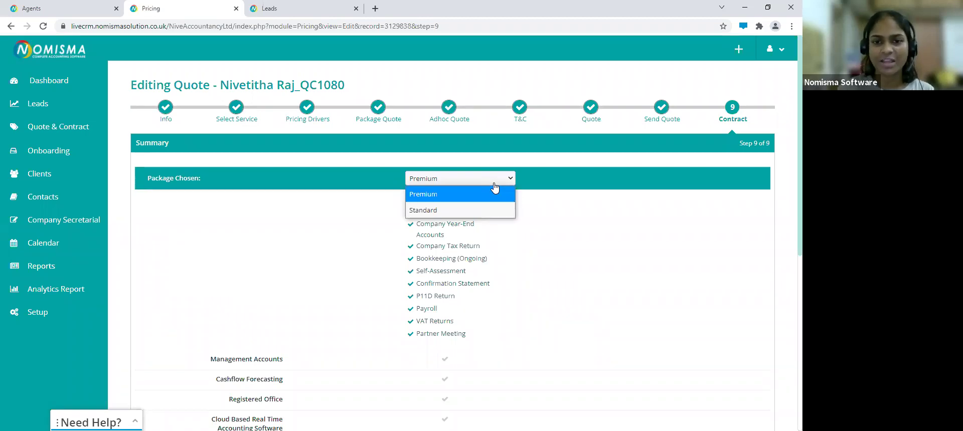
pyautogui.click(494, 183)
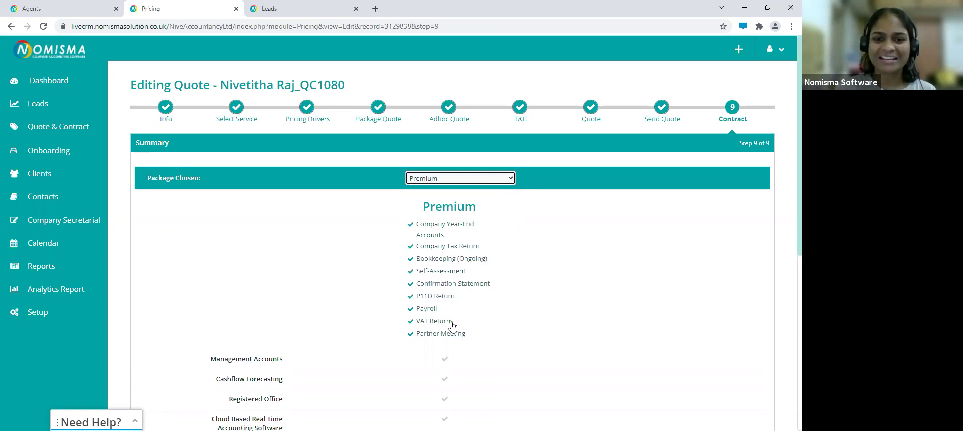
pyautogui.scroll(-2, 453, 312)
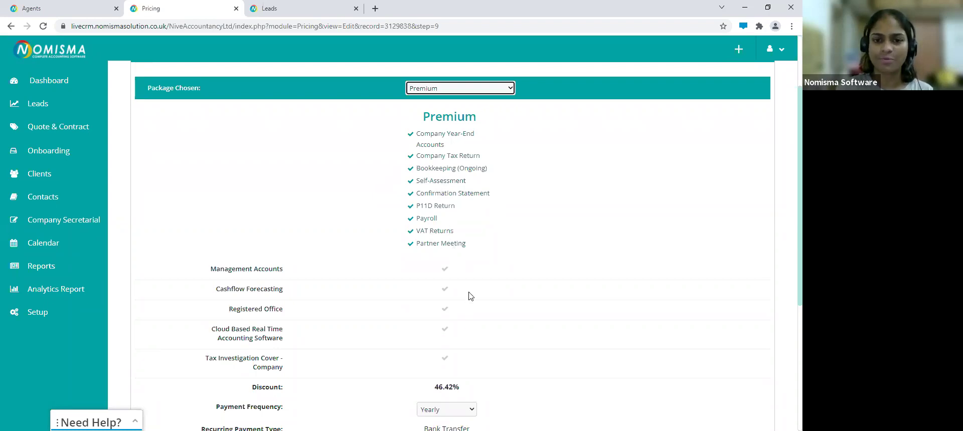
pyautogui.scroll(-5, 470, 295)
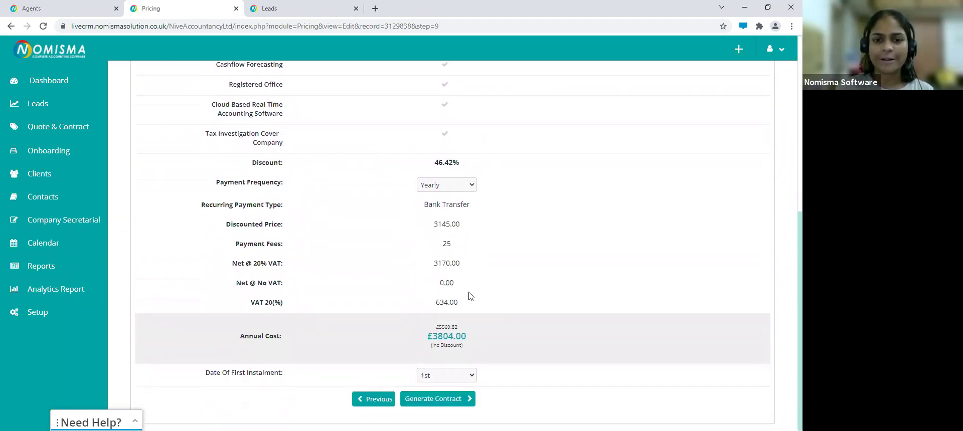
pyautogui.moveTo(244, 206); pyautogui.dragTo(293, 210)
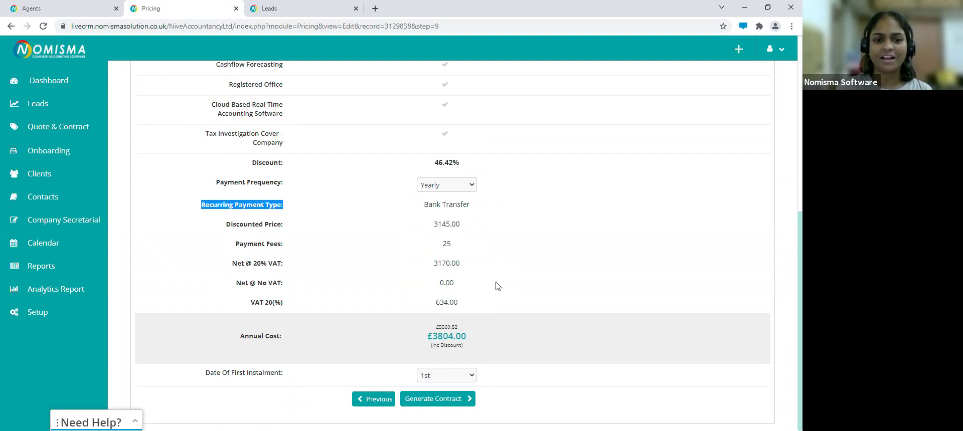
pyautogui.moveTo(296, 375); pyautogui.dragTo(207, 376)
pyautogui.click(323, 376)
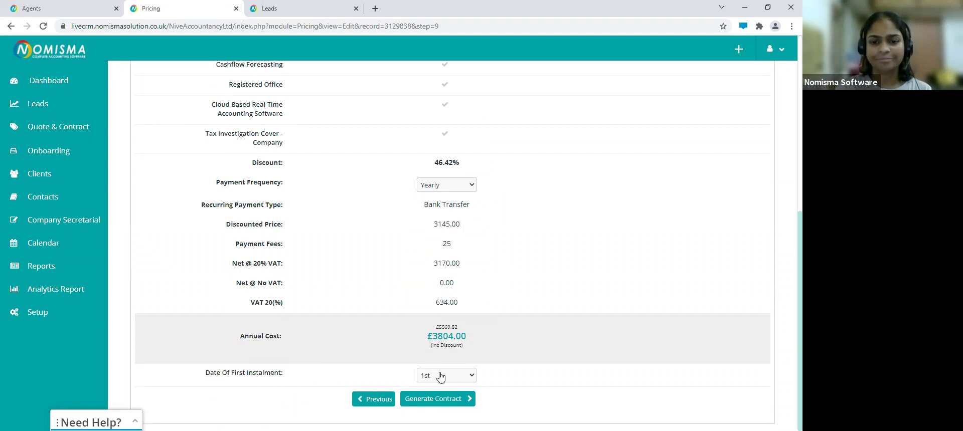
pyautogui.click(440, 377)
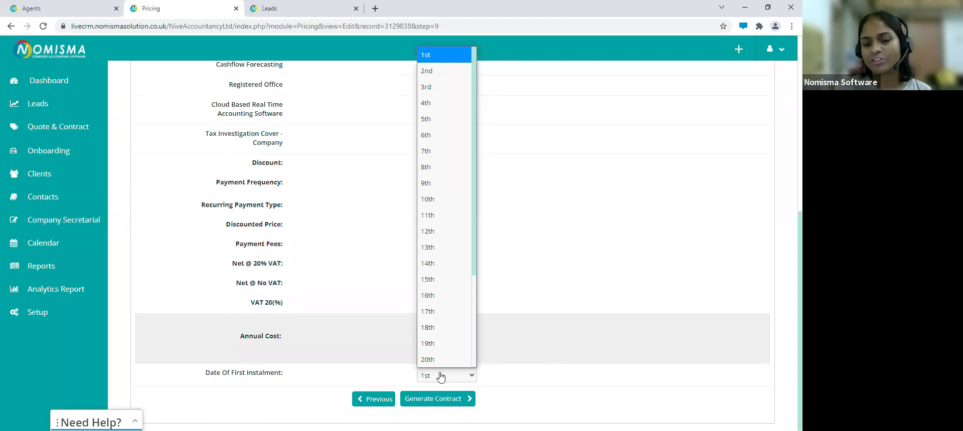
pyautogui.click(495, 359)
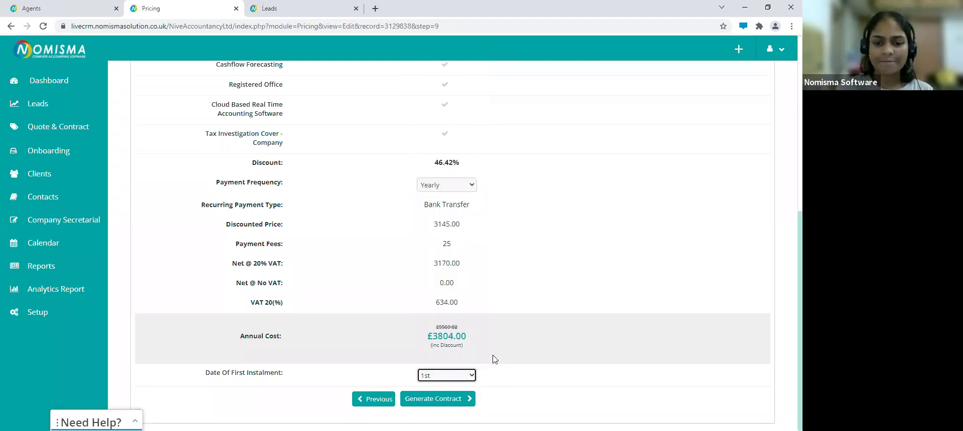
pyautogui.click(440, 403)
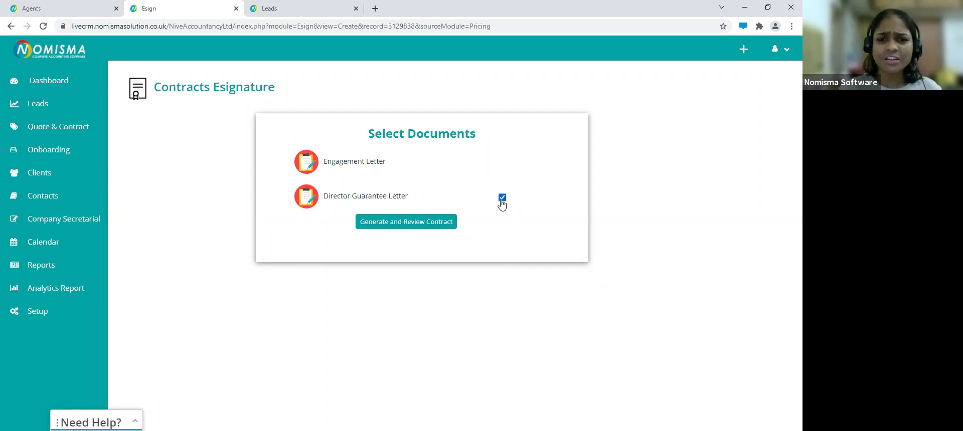
# Generate the draft e-sign contract with the Director Guarantee Letter and preview it
pyautogui.click(411, 225)
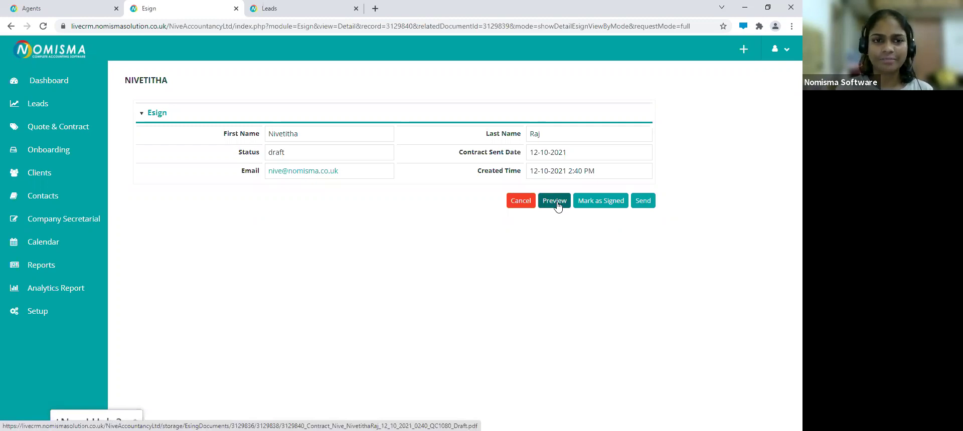
pyautogui.click(556, 205)
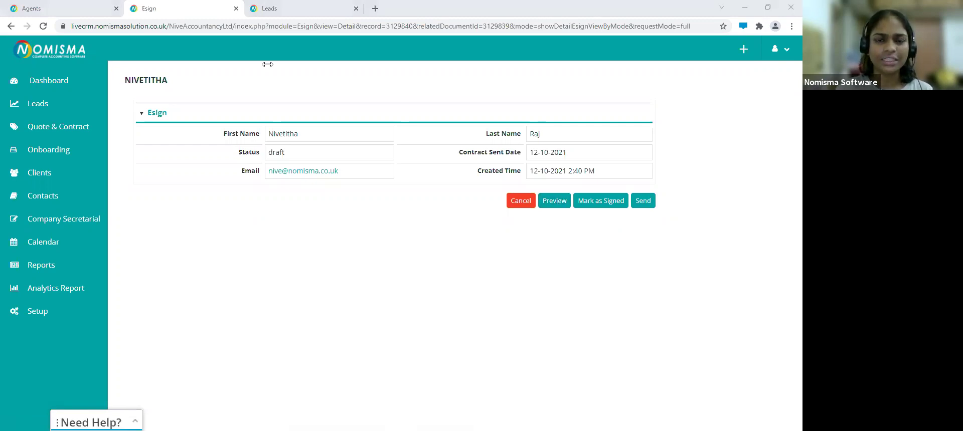
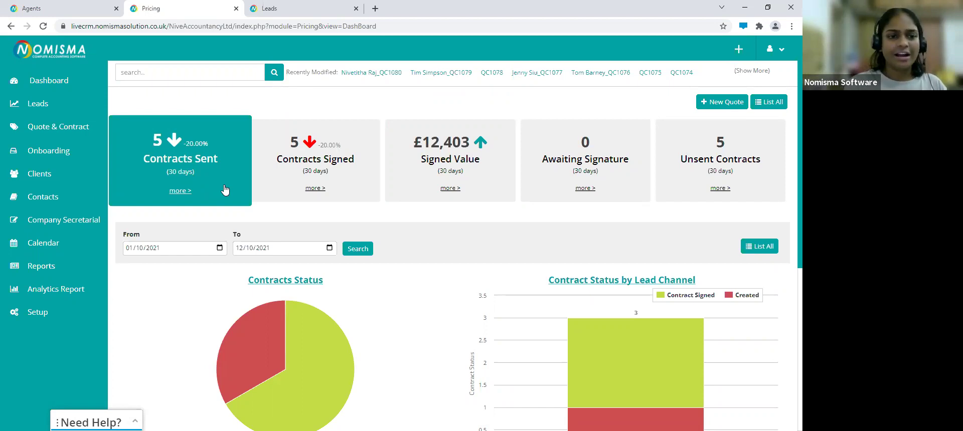
# Begin onboarding NOMISMA SOLUTION LTD from the first row of the Not Started list
pyautogui.click(57, 154)
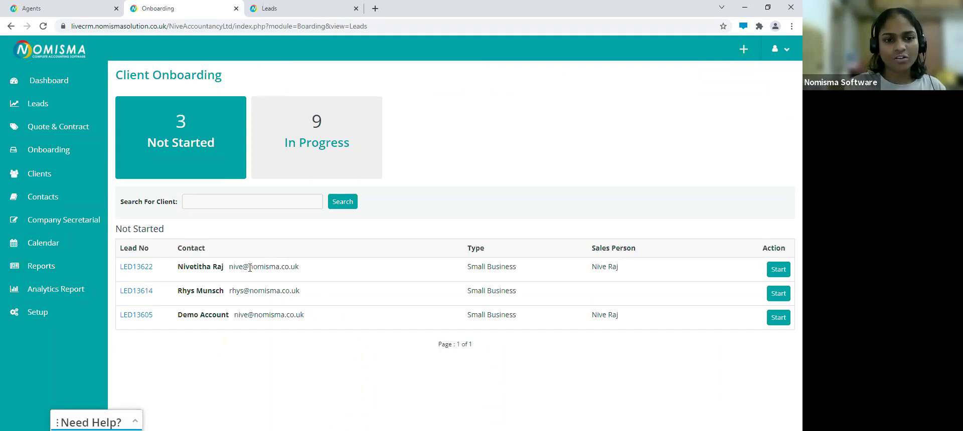
pyautogui.click(778, 271)
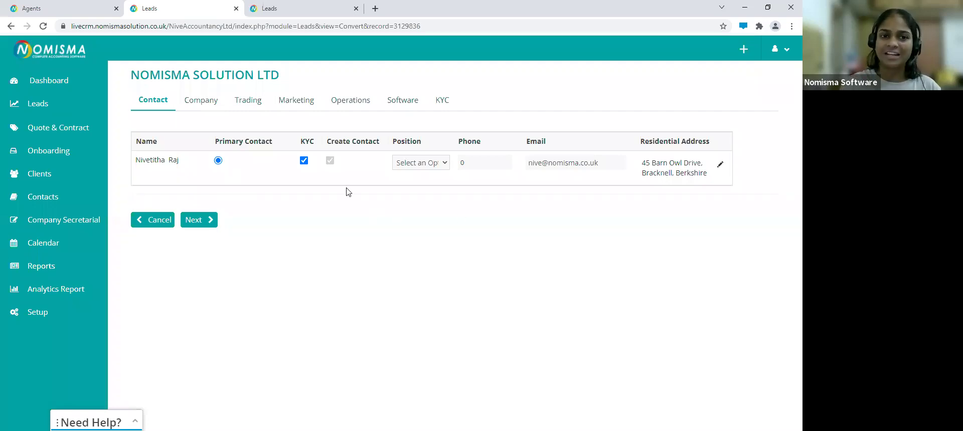
# Set the contact's position to Director, replace the 0 with their phone number, and continue
pyautogui.click(430, 165)
pyautogui.click(415, 227)
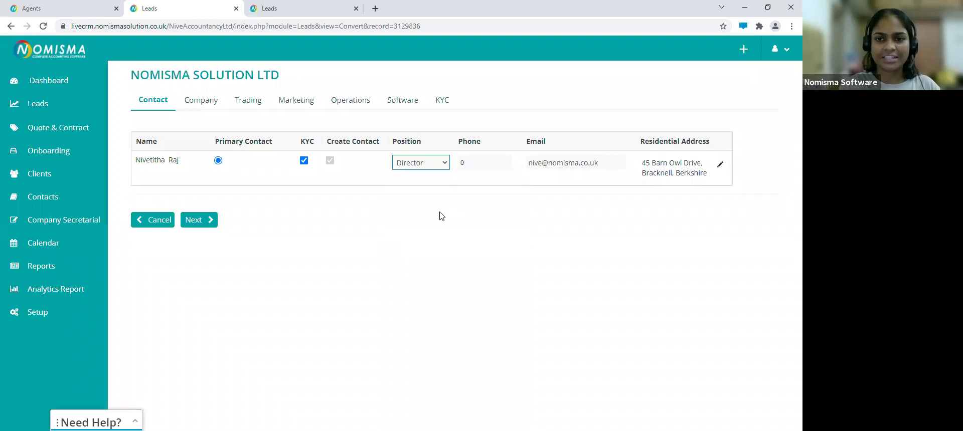
pyautogui.click(482, 159)
pyautogui.press('BackSpace')
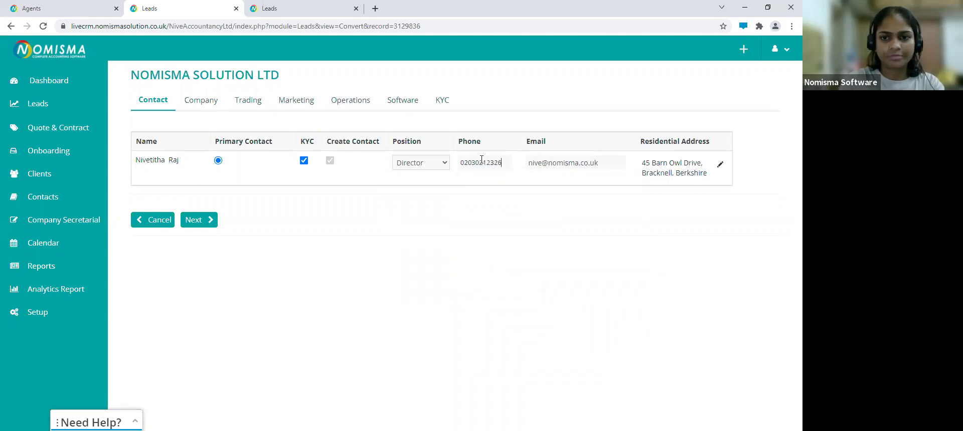
pyautogui.click(473, 235)
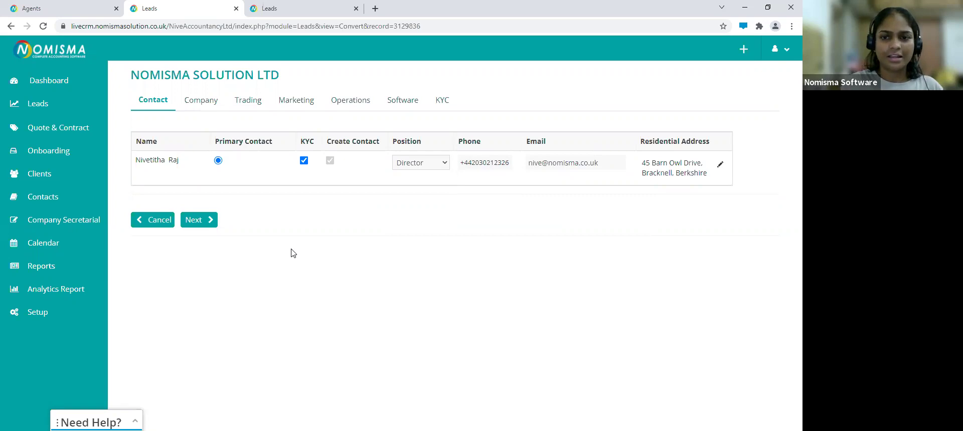
pyautogui.click(198, 220)
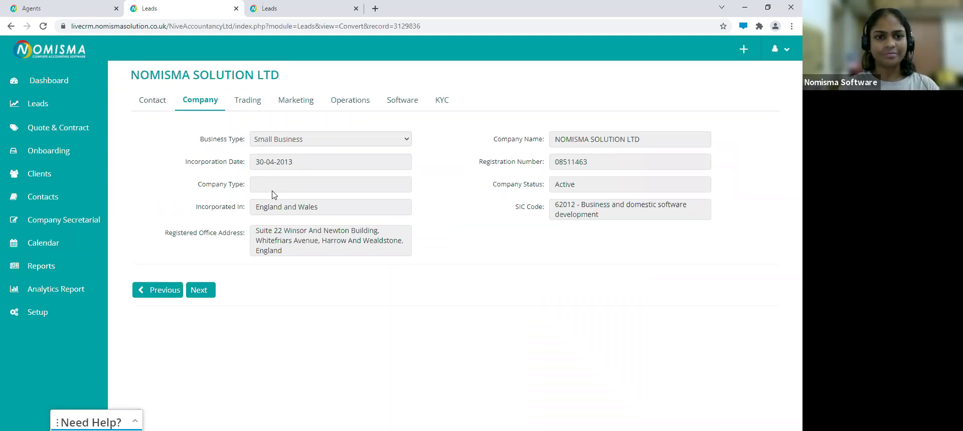
# Page through the Company, Trading, Marketing, Operations and Software tabs to the KYC step
pyautogui.click(206, 294)
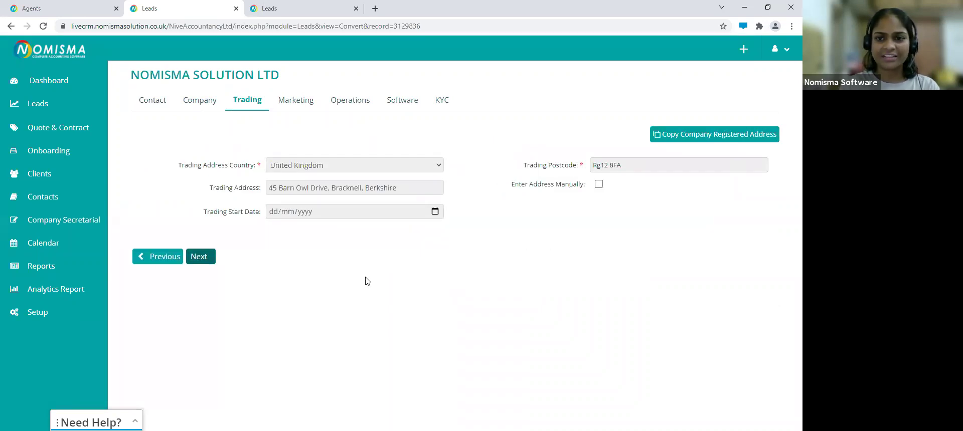
pyautogui.click(205, 259)
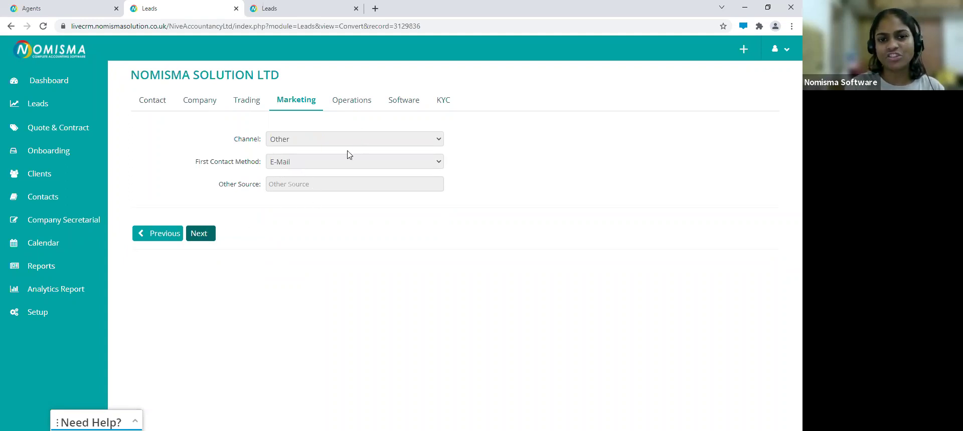
pyautogui.click(207, 236)
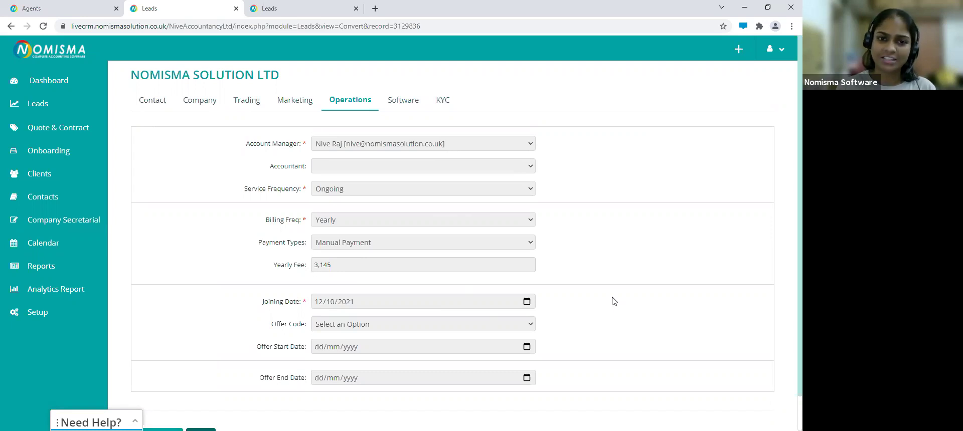
pyautogui.scroll(-1, 614, 301)
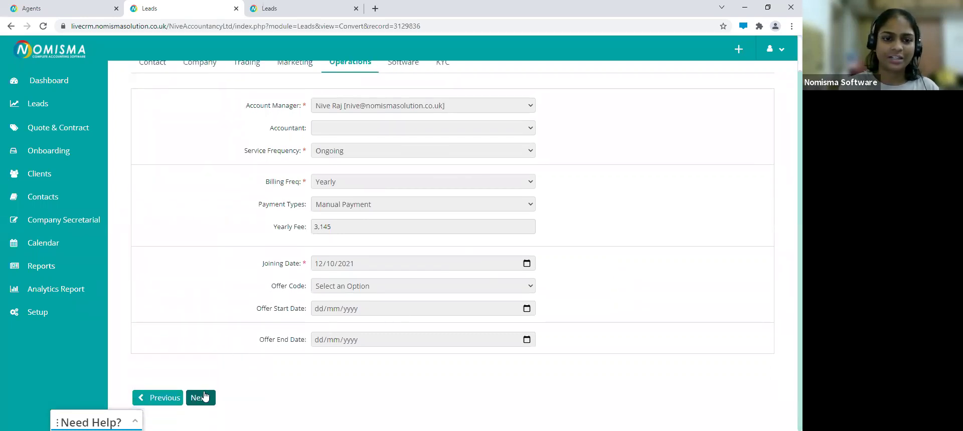
pyautogui.click(203, 397)
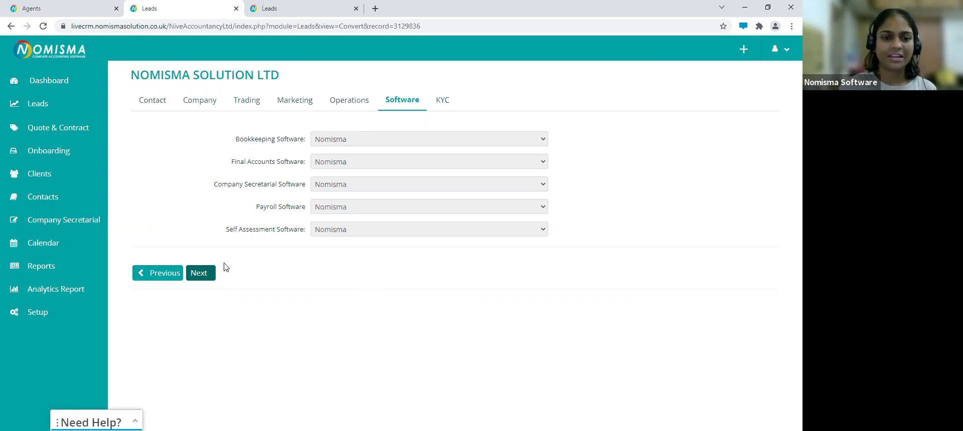
pyautogui.click(206, 275)
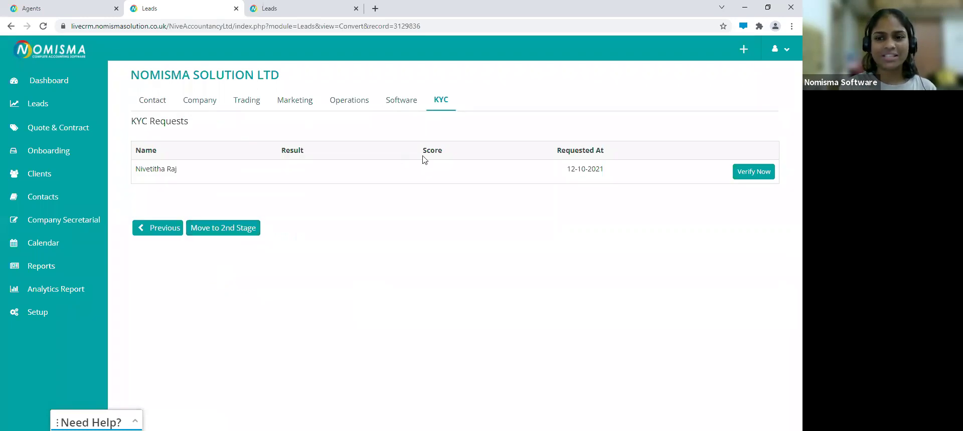
# Open the contact's KYC verification and set gender Female with their date of birth
pyautogui.click(755, 179)
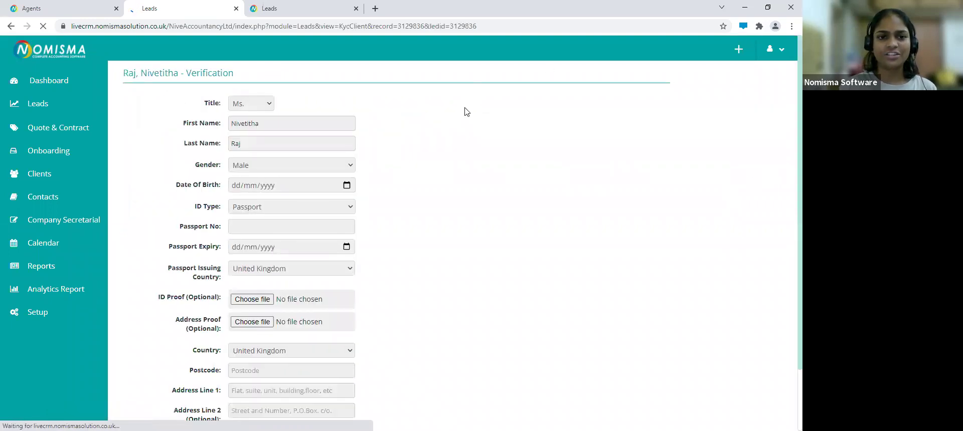
pyautogui.click(249, 170)
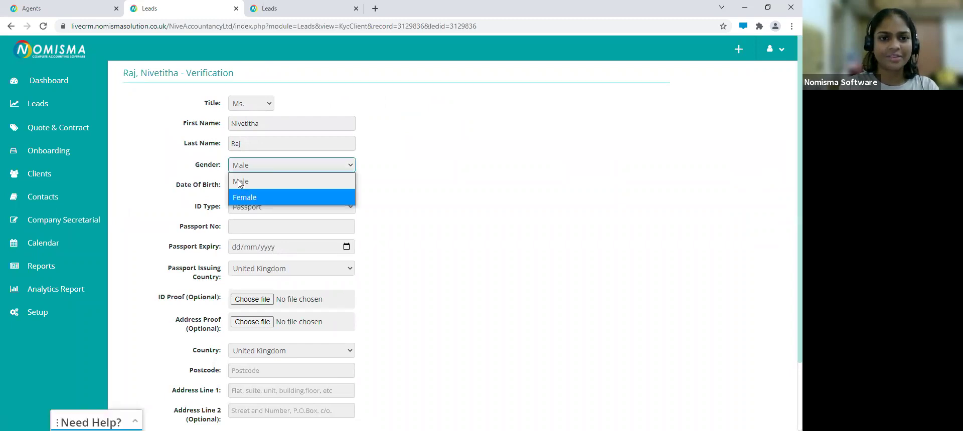
pyautogui.click(252, 197)
pyautogui.click(239, 184)
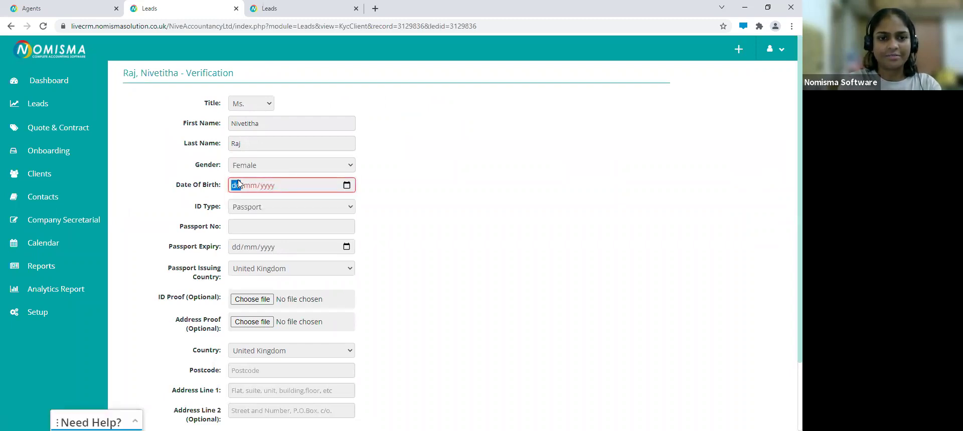
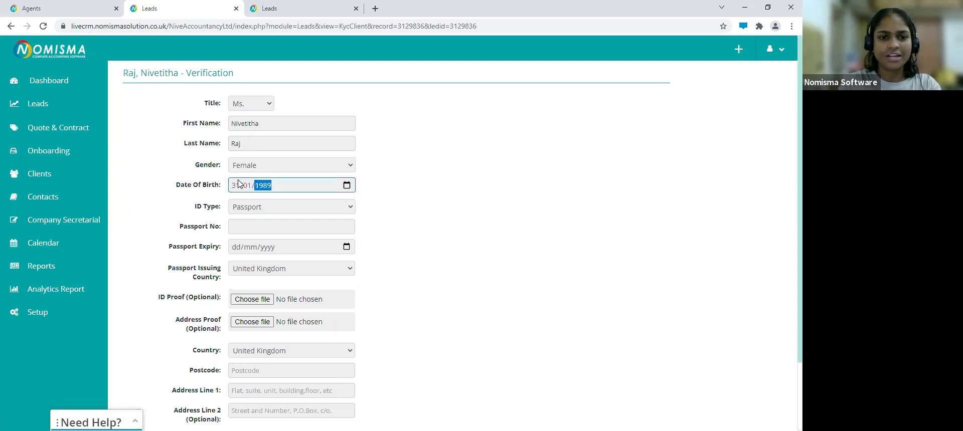
# Keep Passport as ID type, autofill the passport number and enter expiry 21/08/2028
pyautogui.click(264, 213)
pyautogui.click(271, 213)
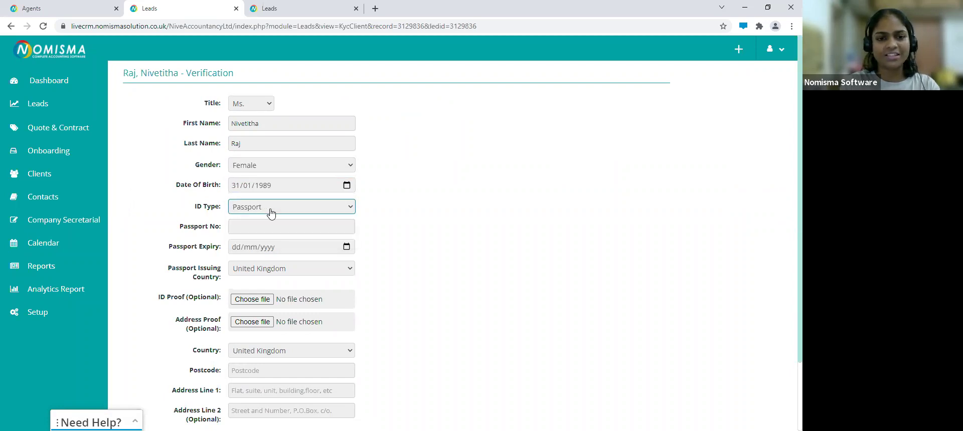
pyautogui.press('Tab')
pyautogui.click(265, 247)
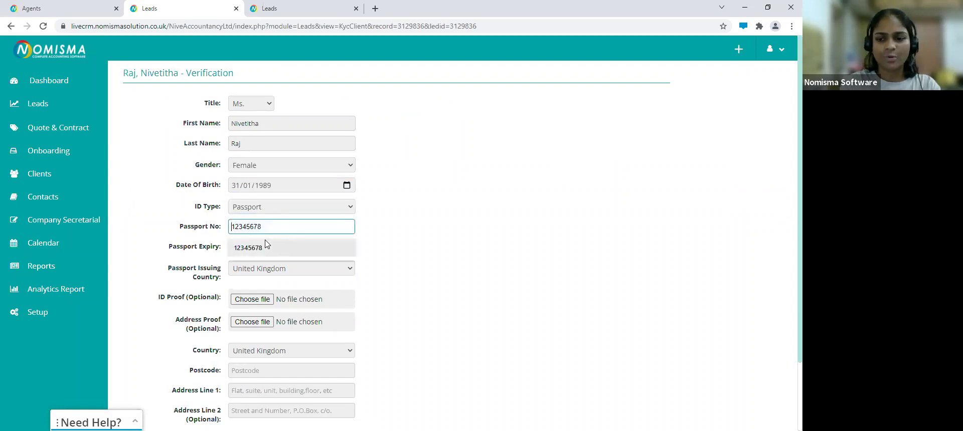
pyautogui.click(260, 249)
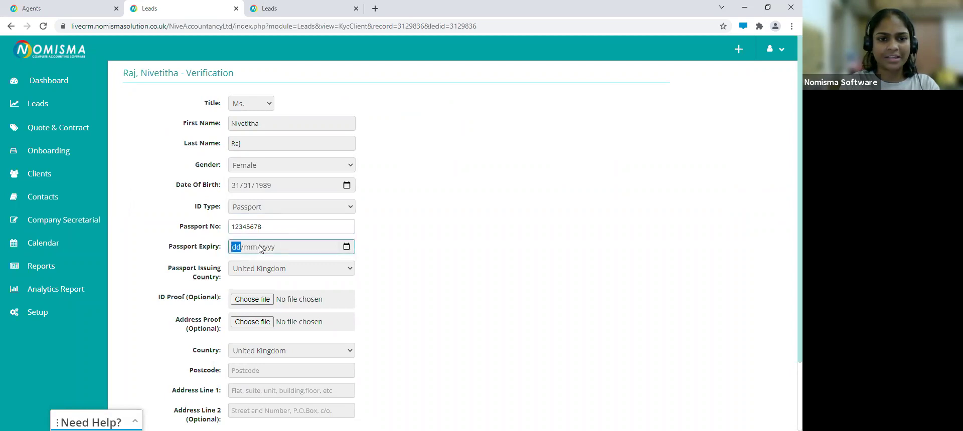
pyautogui.write('21/08/')
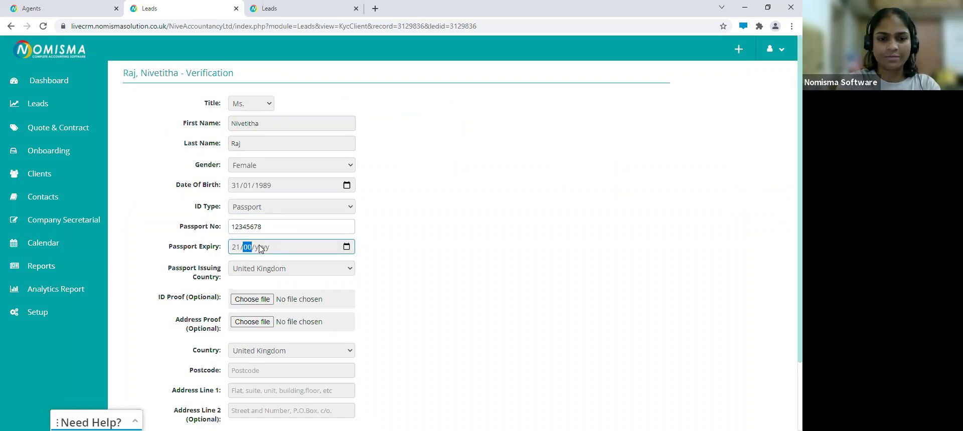
pyautogui.write('2028')
# Look up the contact's address by postcode using the saved address suggestions
pyautogui.click(394, 299)
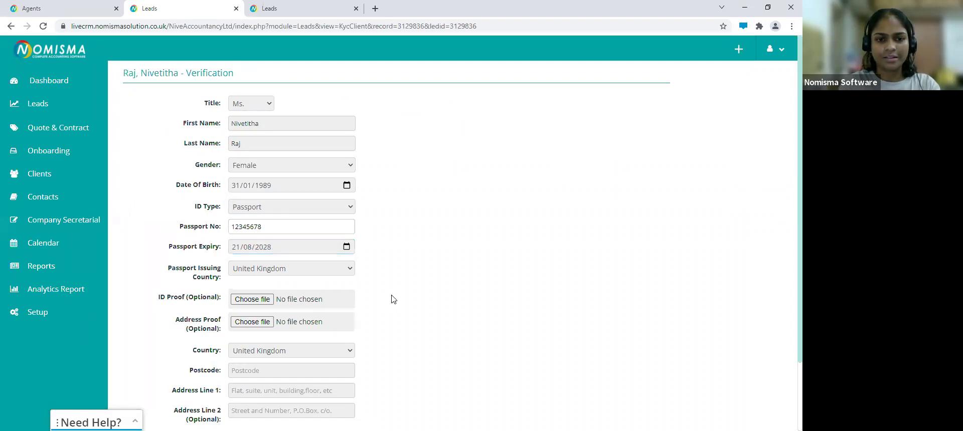
pyautogui.scroll(-3, 393, 299)
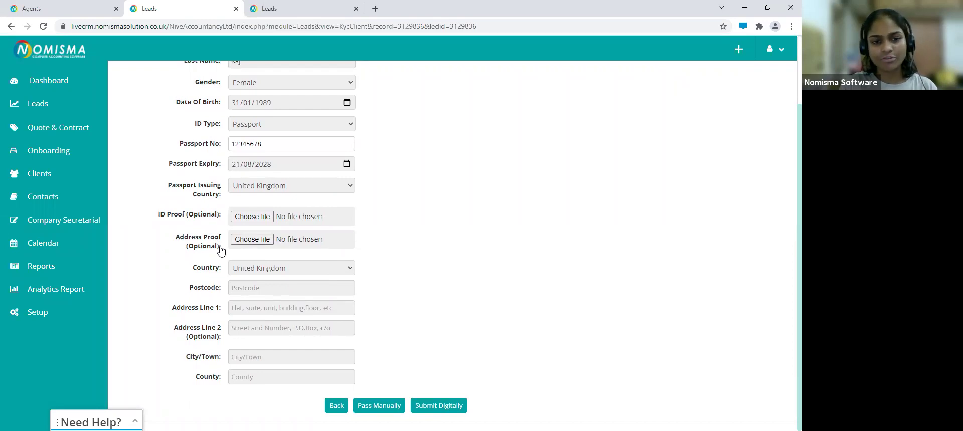
pyautogui.click(249, 290)
pyautogui.write('RG12 8FA')
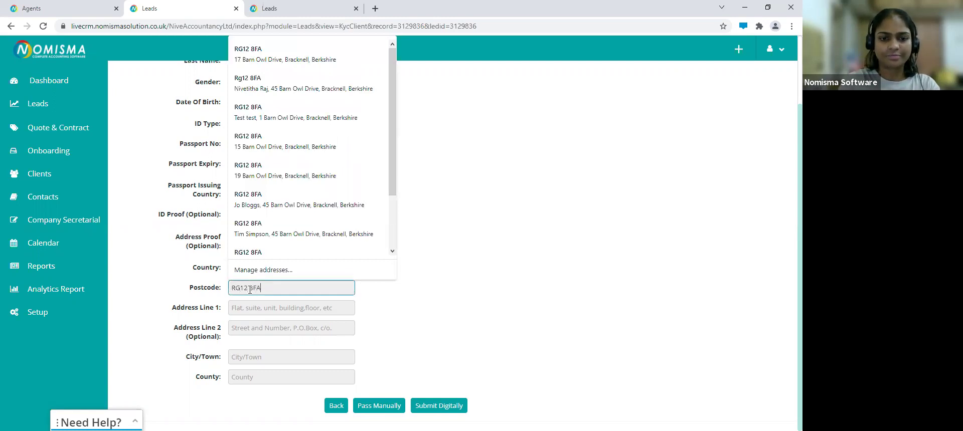
pyautogui.click(462, 299)
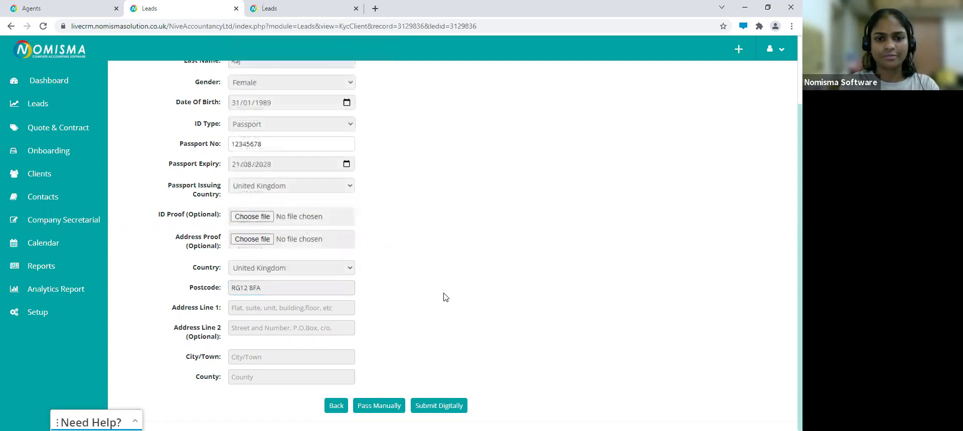
pyautogui.click(311, 291)
pyautogui.click(391, 307)
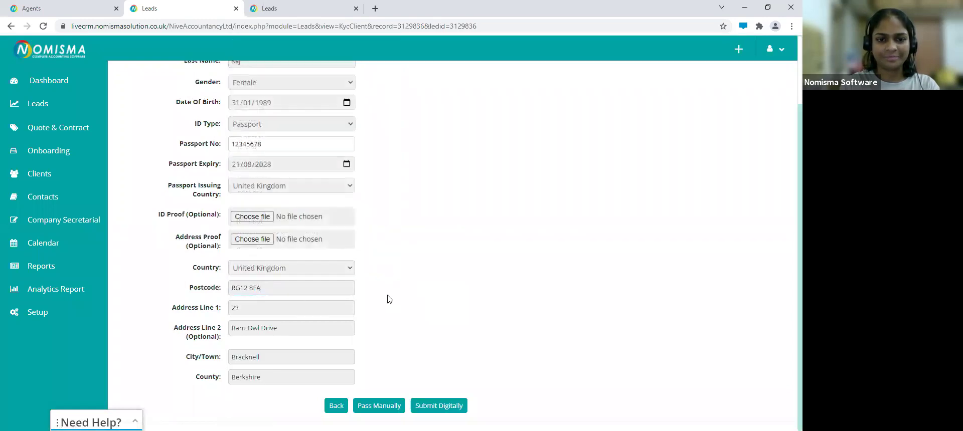
pyautogui.click(354, 289)
pyautogui.click(332, 300)
# Correct the house number in the first address line and pass the KYC check manually
pyautogui.click(306, 307)
pyautogui.press('BackSpace')
pyautogui.press('BackSpace')
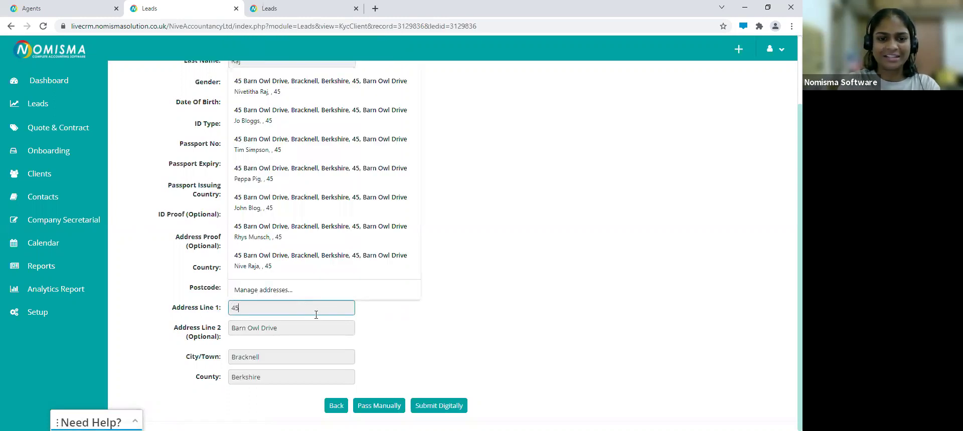
pyautogui.click(407, 325)
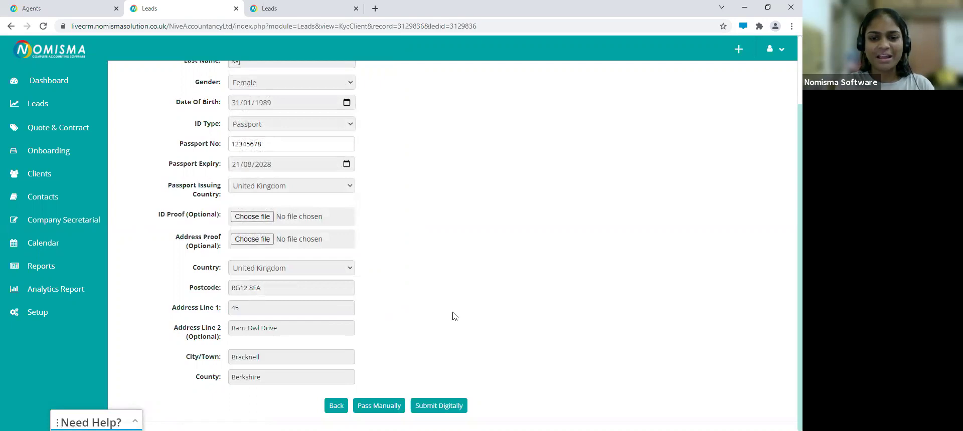
pyautogui.click(439, 406)
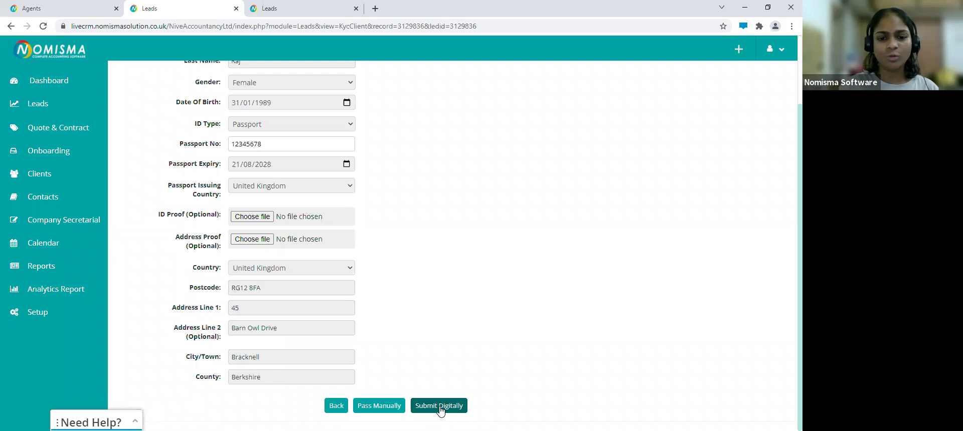
pyautogui.click(373, 407)
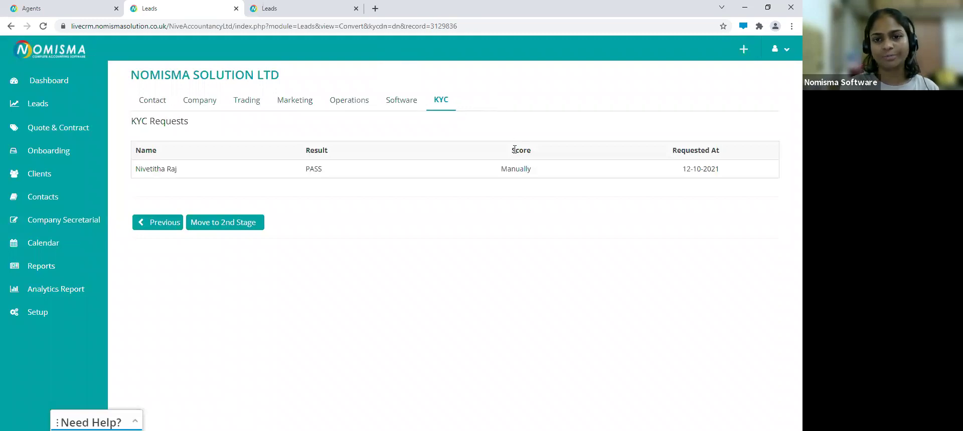
# Move the lead to the 2nd stage and continue past the KYC and Self Assessment steps
pyautogui.click(227, 224)
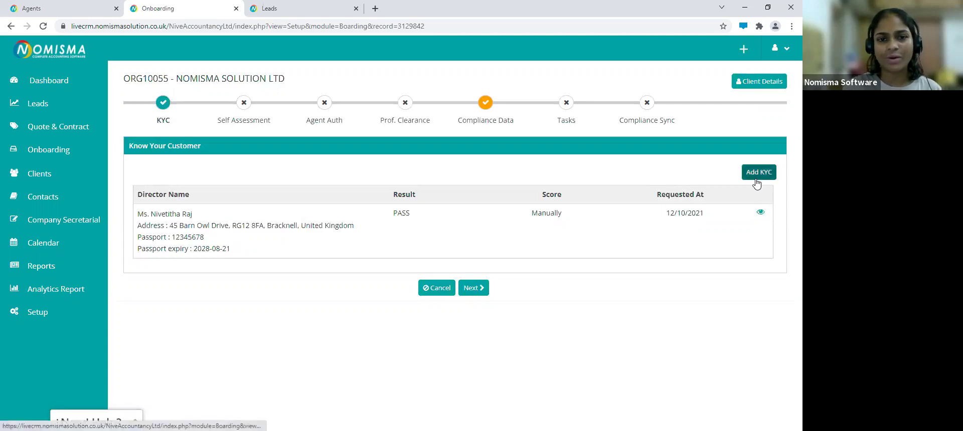
pyautogui.click(480, 292)
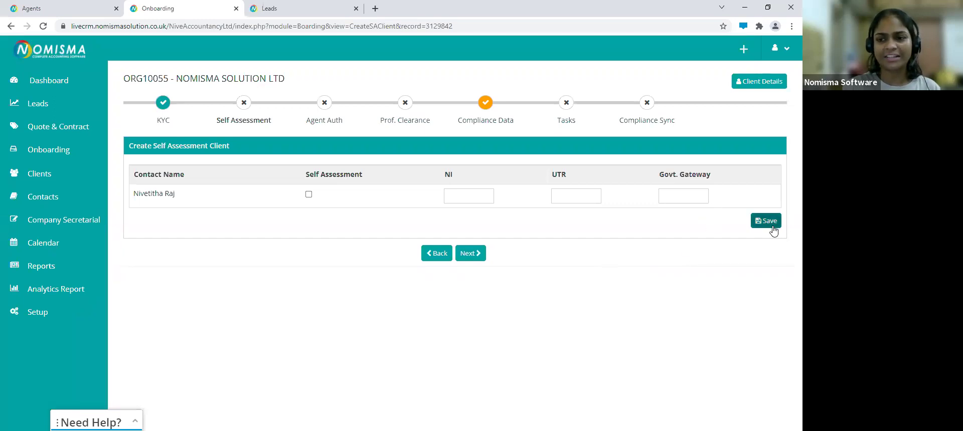
pyautogui.click(477, 254)
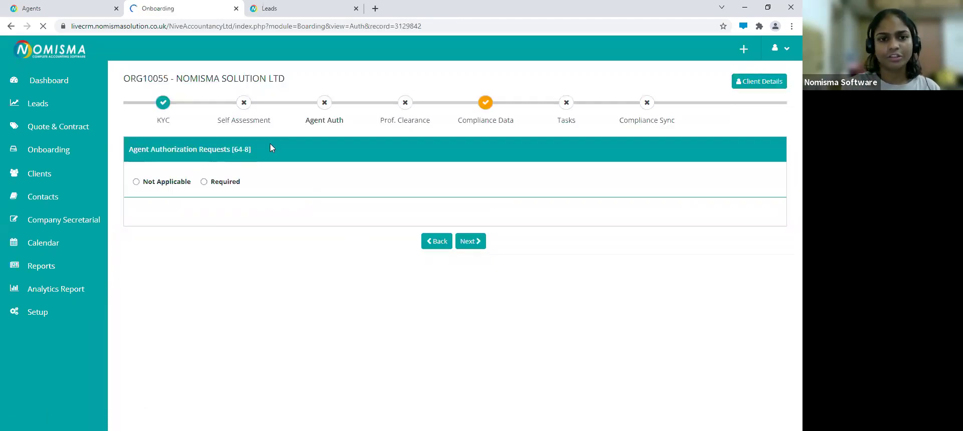
# Mark agent authorisation Not Applicable with reason 'Not Applicable' and save it
pyautogui.click(202, 183)
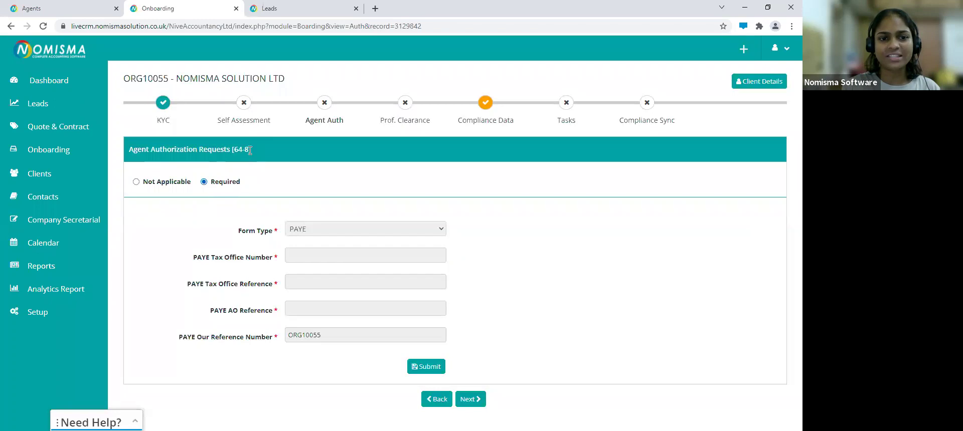
pyautogui.click(333, 235)
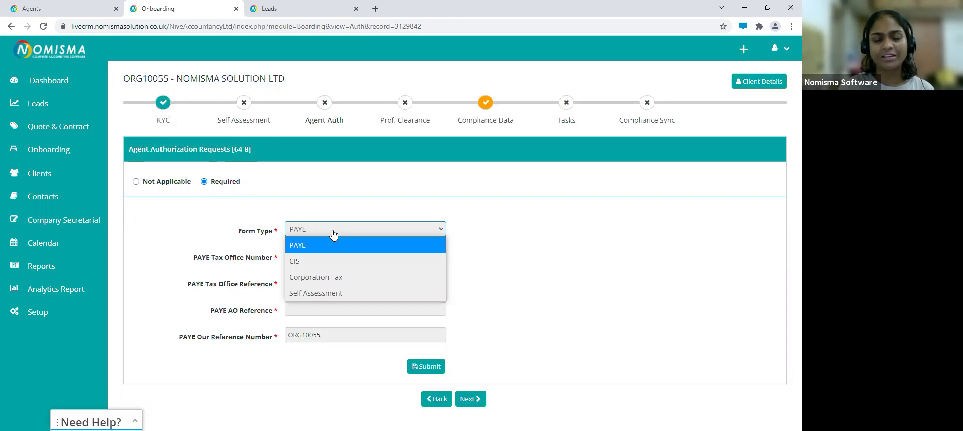
pyautogui.click(137, 183)
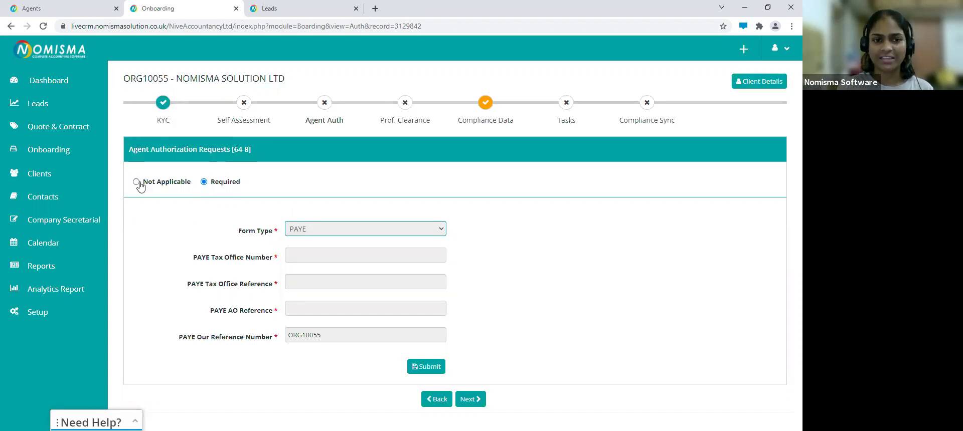
pyautogui.click(136, 182)
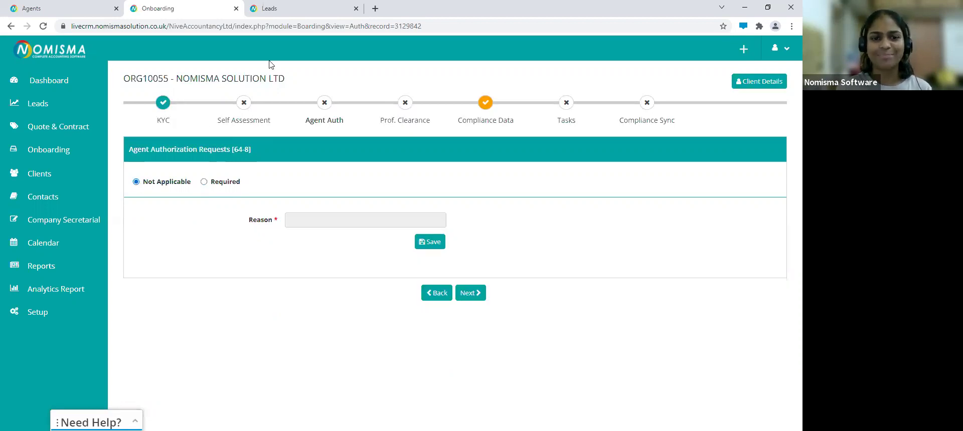
pyautogui.click(317, 222)
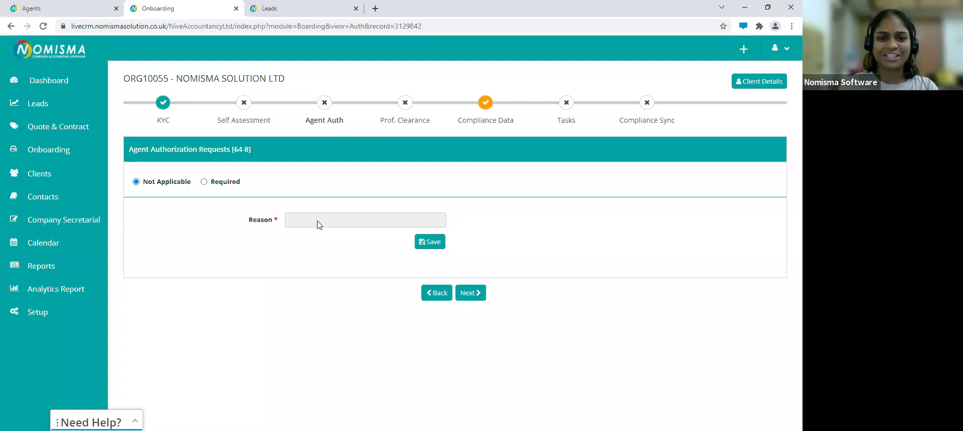
pyautogui.click(335, 249)
pyautogui.click(429, 243)
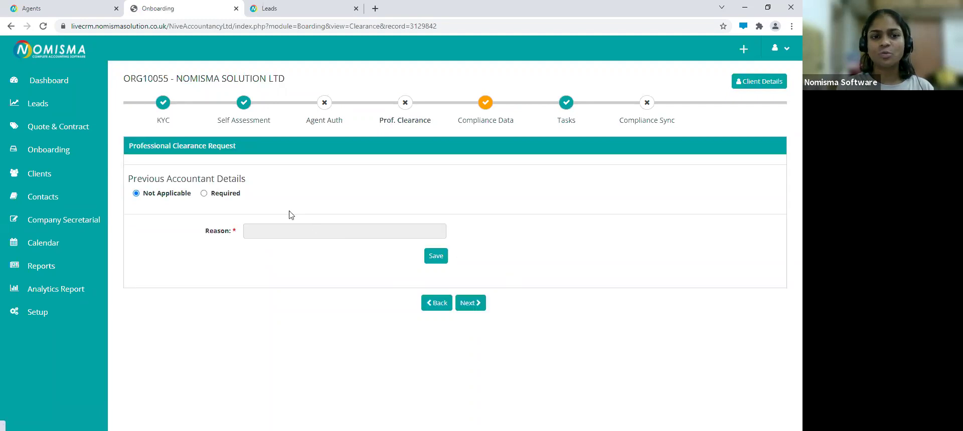
# Select Required and review the previous accountant clearance checklist, attempting a save
pyautogui.click(205, 196)
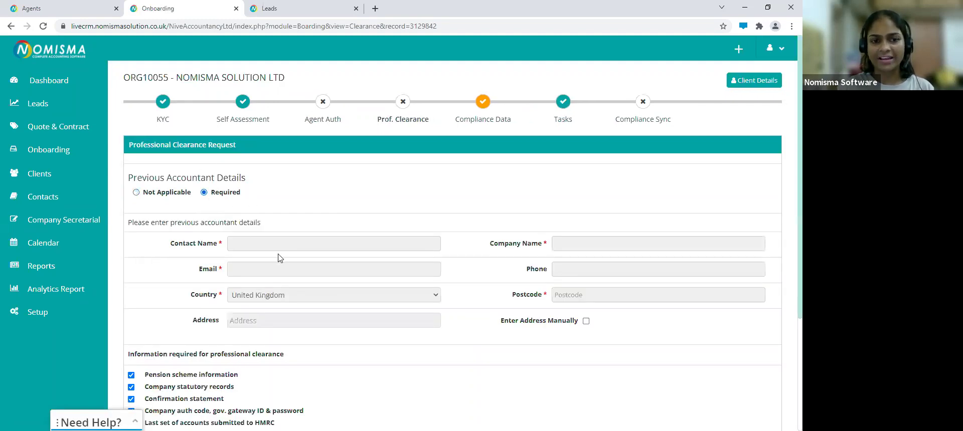
pyautogui.scroll(-2, 279, 259)
pyautogui.scroll(-1, 279, 258)
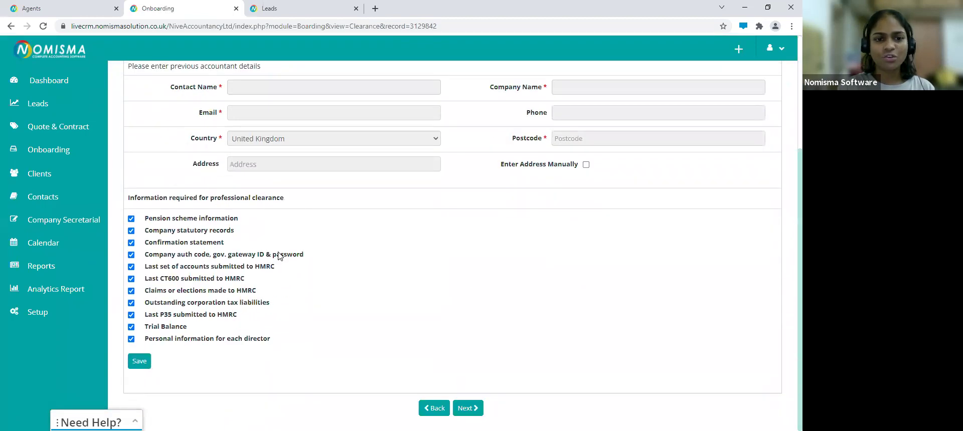
pyautogui.moveTo(290, 199); pyautogui.dragTo(136, 194)
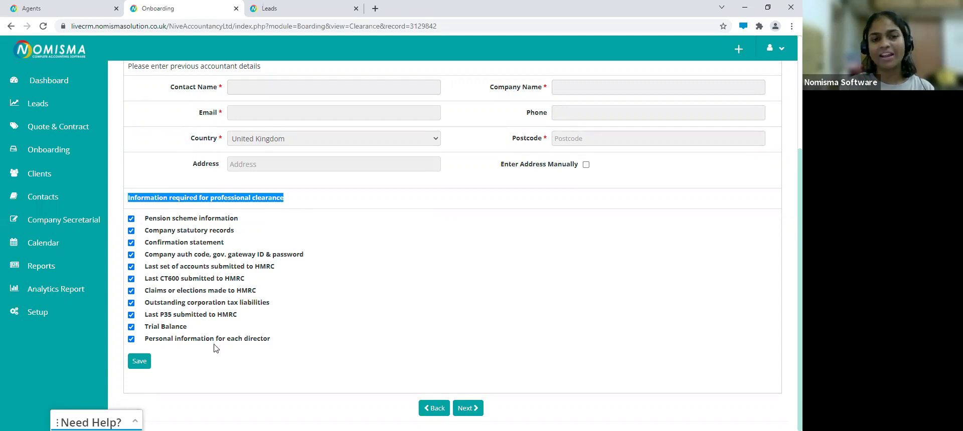
pyautogui.scroll(3, 321, 304)
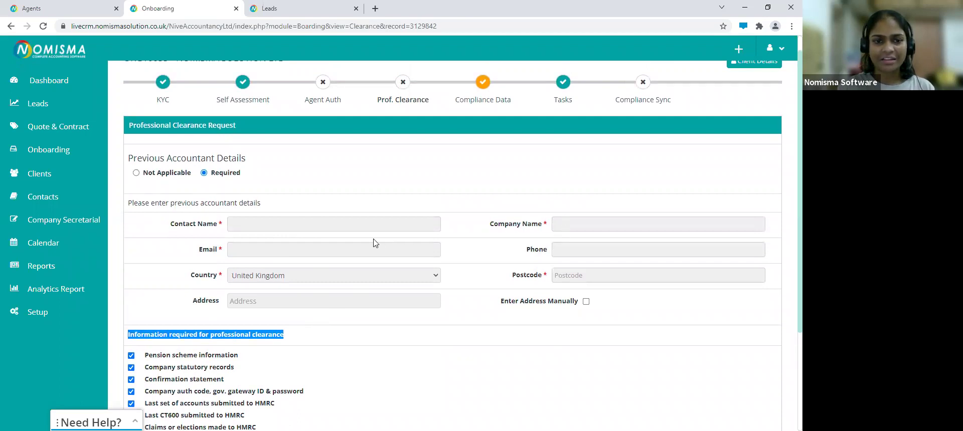
pyautogui.scroll(-2, 470, 300)
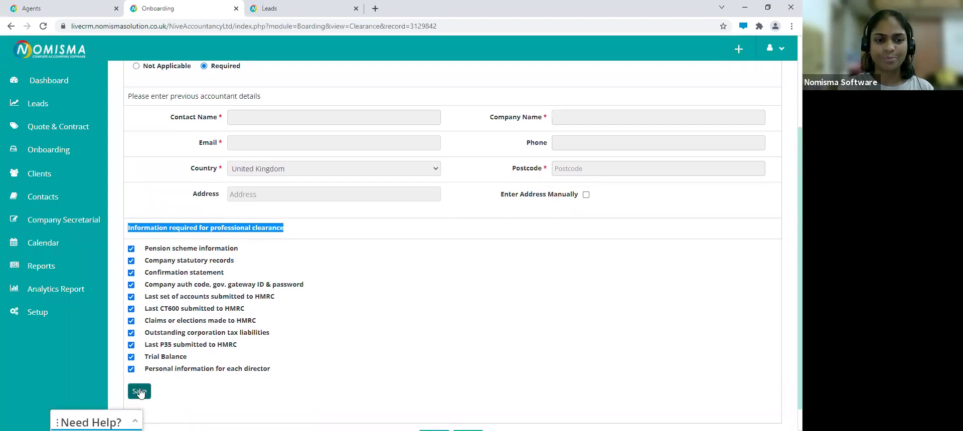
pyautogui.click(141, 392)
pyautogui.scroll(3, 486, 210)
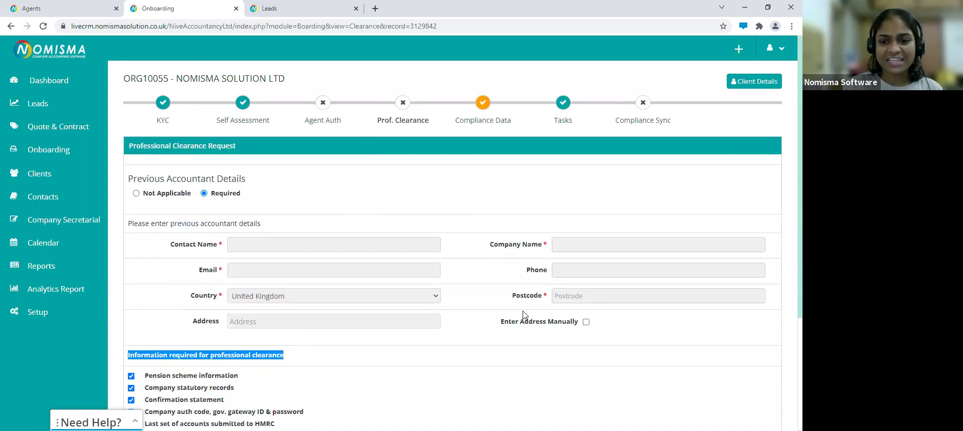
pyautogui.scroll(-3, 475, 322)
pyautogui.scroll(3, 367, 295)
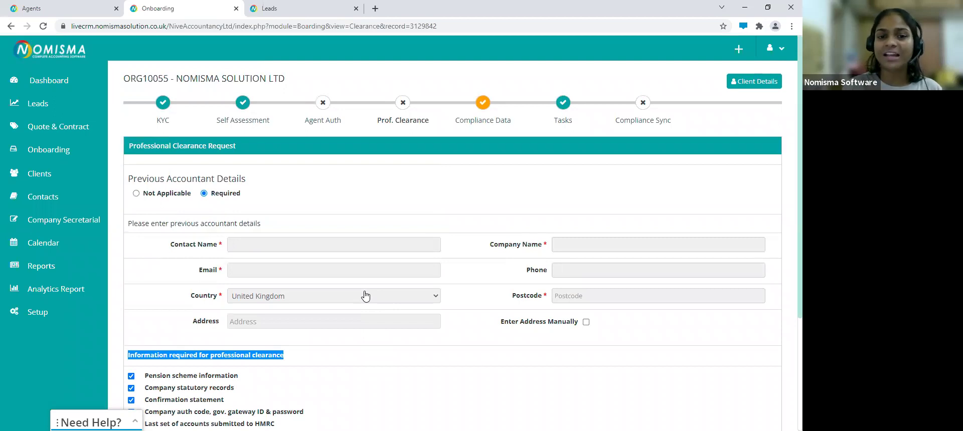
pyautogui.scroll(-3, 365, 296)
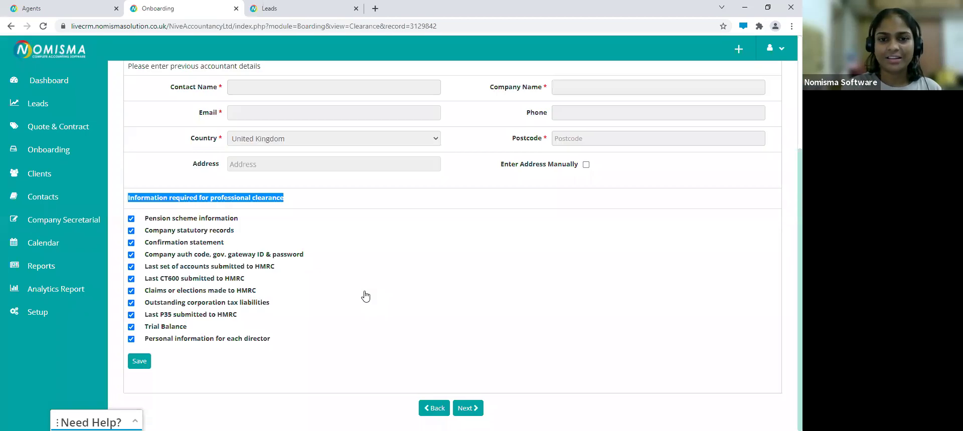
pyautogui.scroll(3, 365, 296)
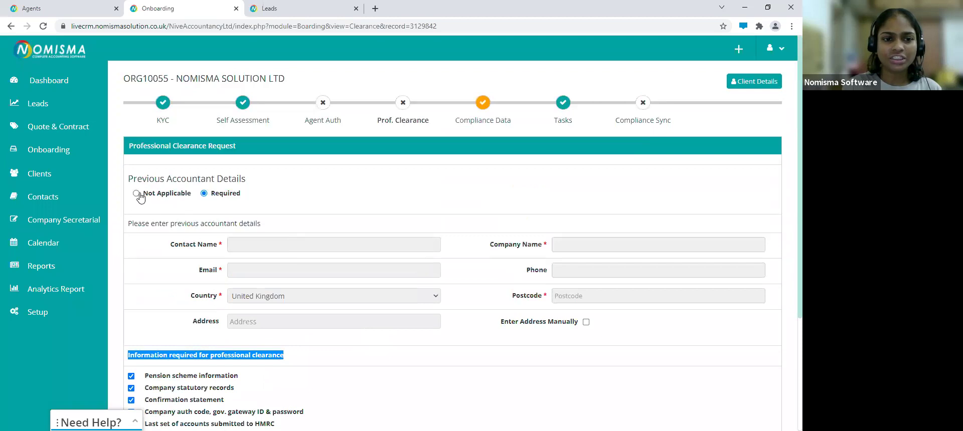
# Switch professional clearance to Not Applicable with reason 'Not Applicable' and save
pyautogui.click(136, 194)
pyautogui.click(296, 234)
pyautogui.click(295, 251)
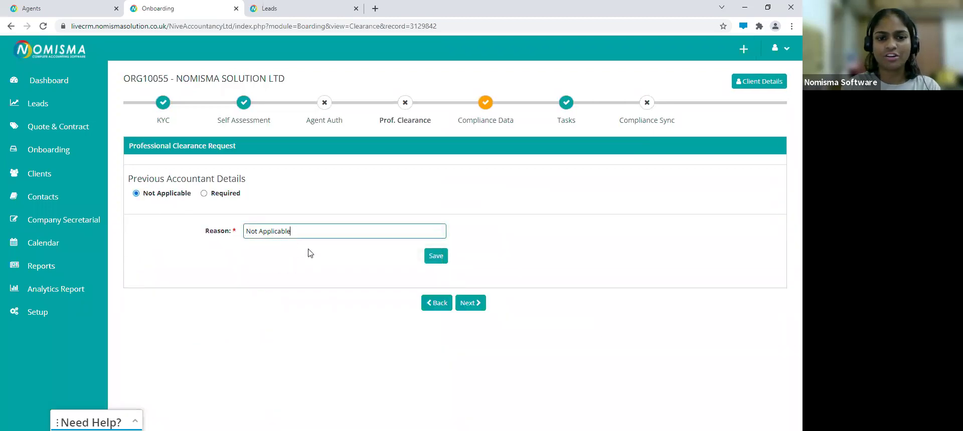
pyautogui.click(428, 260)
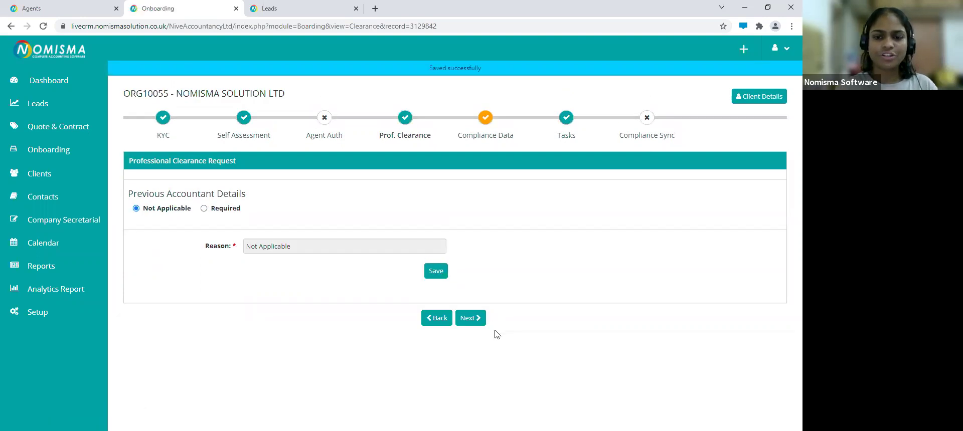
# Keep VAT details at No, review the Payroll, HMRC and Companies House tabs, then continue to Tasks
pyautogui.click(469, 318)
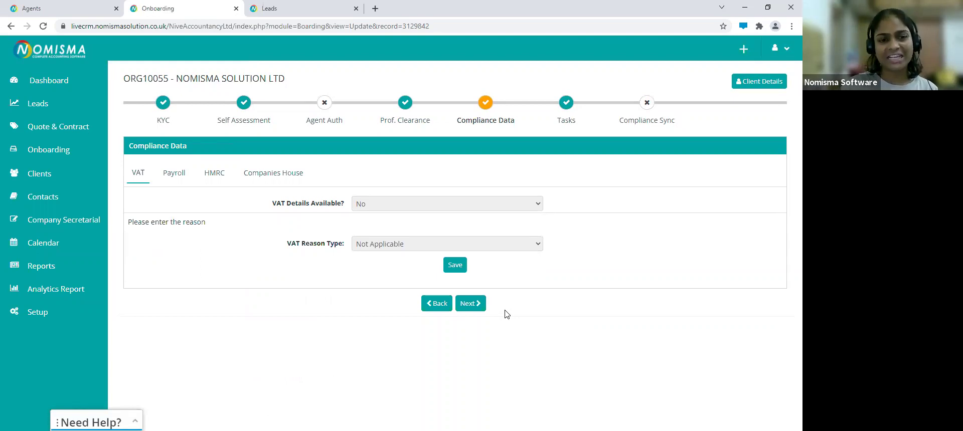
pyautogui.click(396, 209)
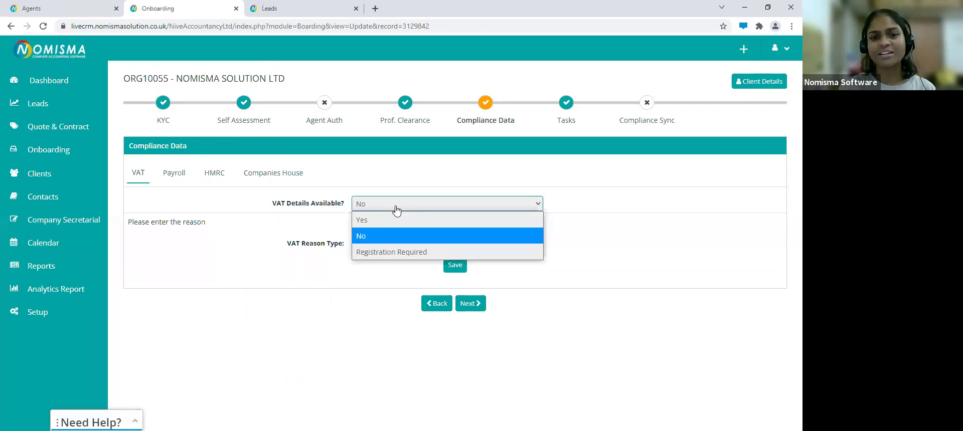
pyautogui.click(403, 233)
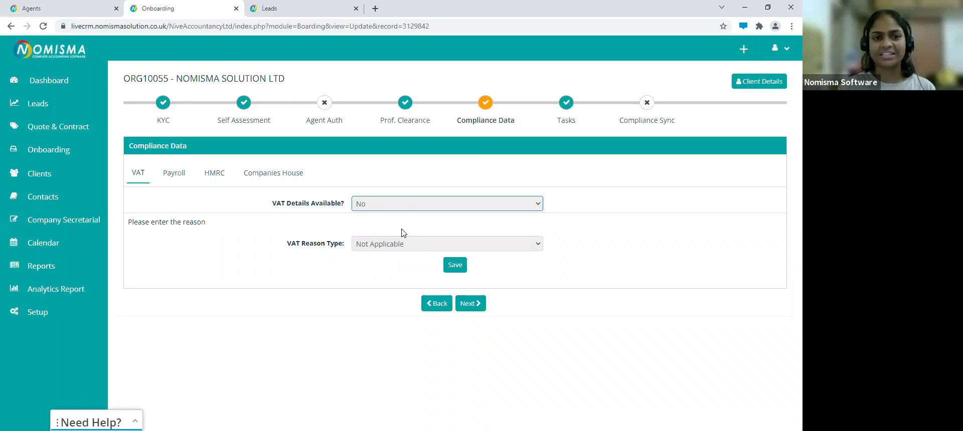
pyautogui.click(183, 173)
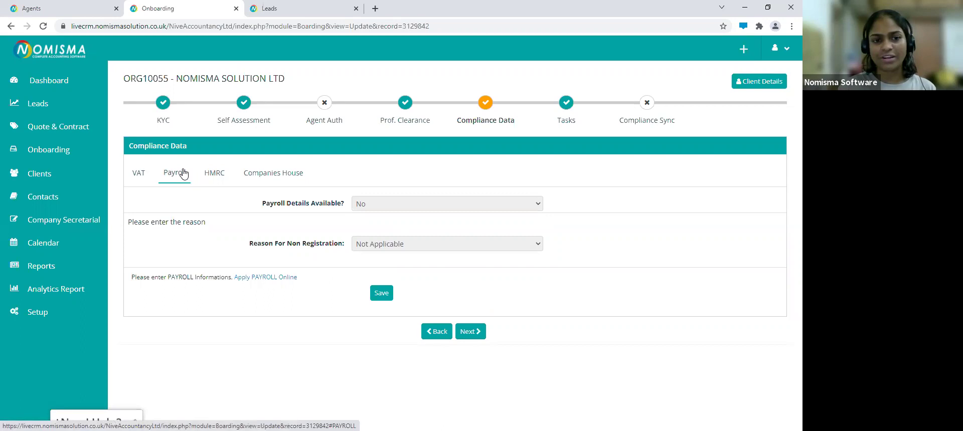
pyautogui.click(214, 178)
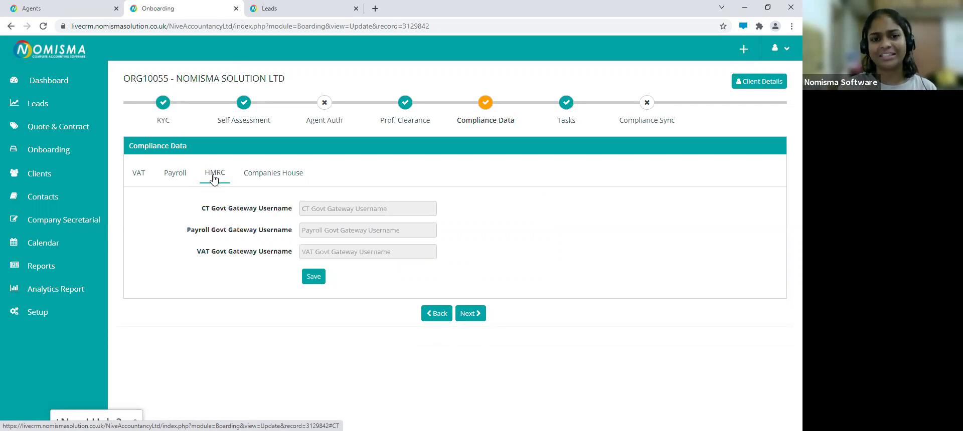
pyautogui.click(252, 180)
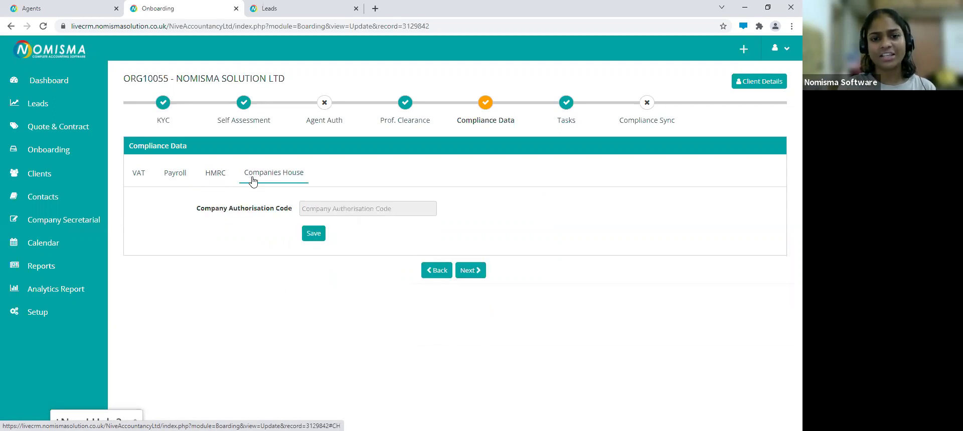
pyautogui.click(356, 211)
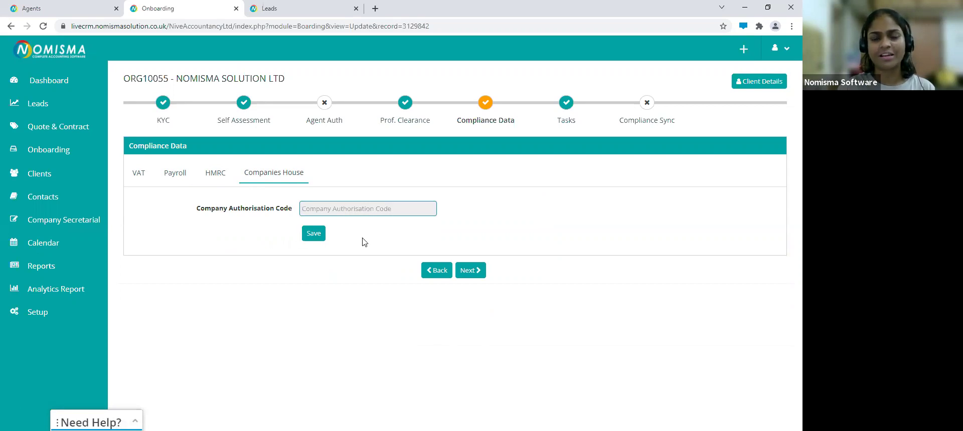
pyautogui.click(465, 274)
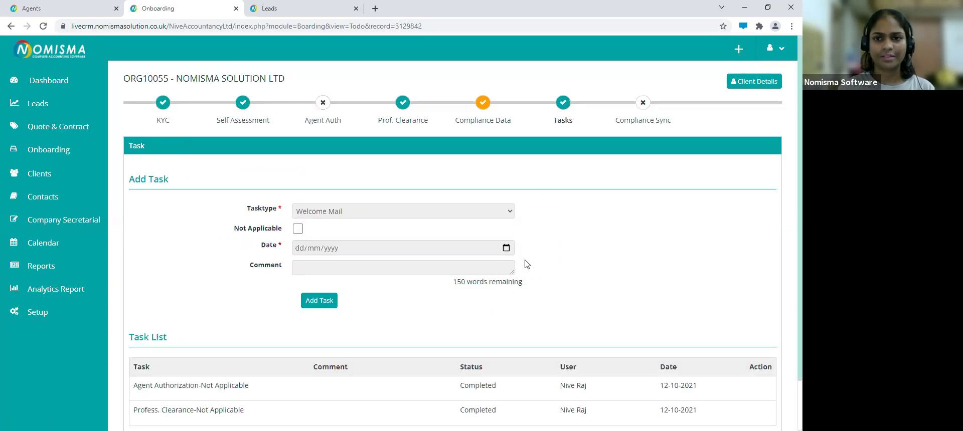
pyautogui.scroll(-1, 229, 247)
pyautogui.scroll(1, 228, 248)
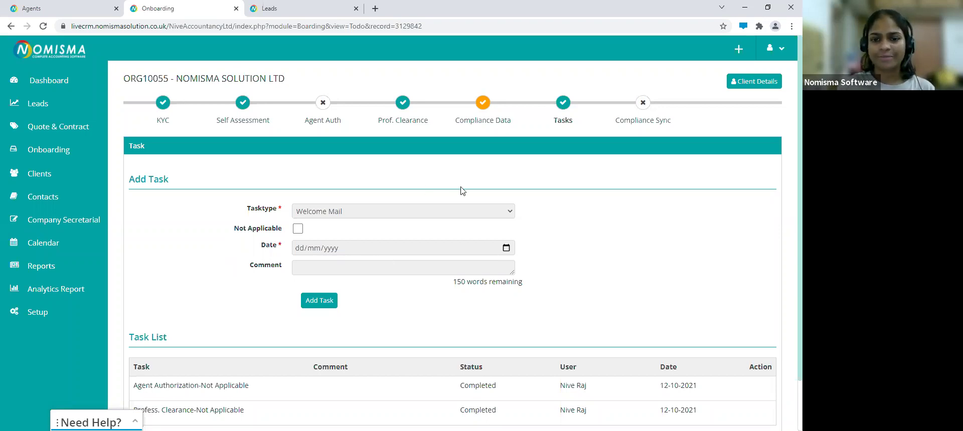
pyautogui.scroll(-1, 485, 351)
# Advance to Compliance Sync and scroll through the Create Company at nomisma parameters table
pyautogui.click(467, 409)
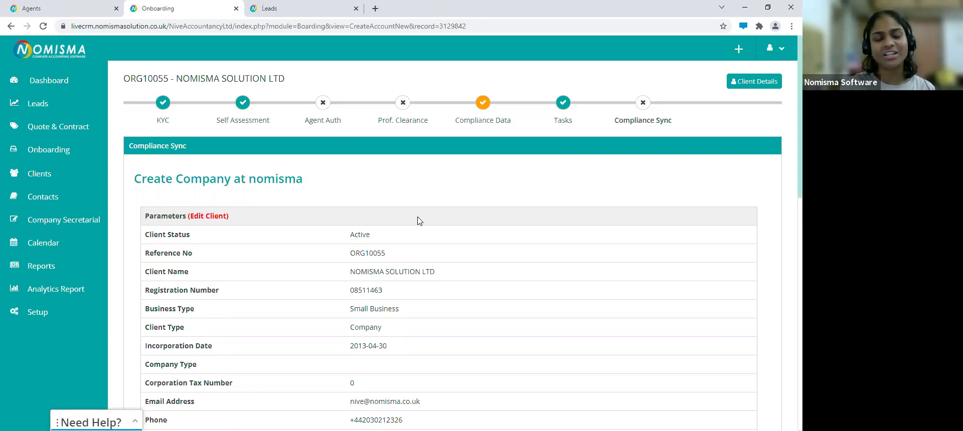
pyautogui.scroll(-5, 420, 221)
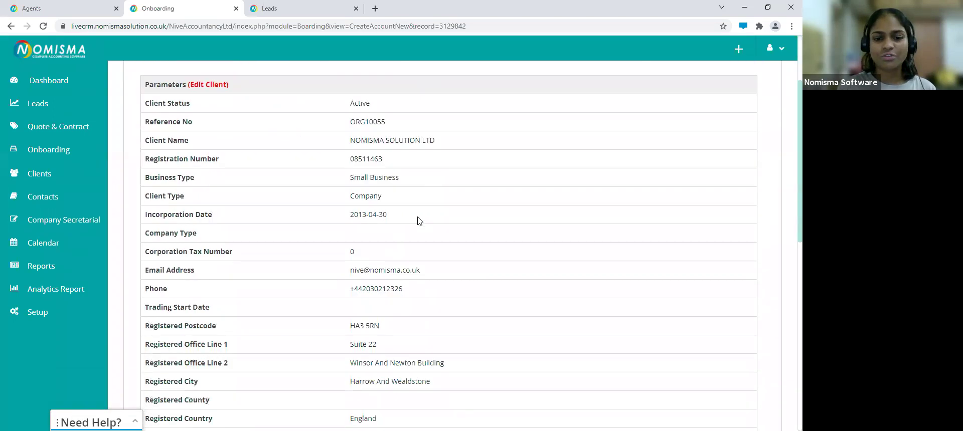
pyautogui.scroll(4, 417, 219)
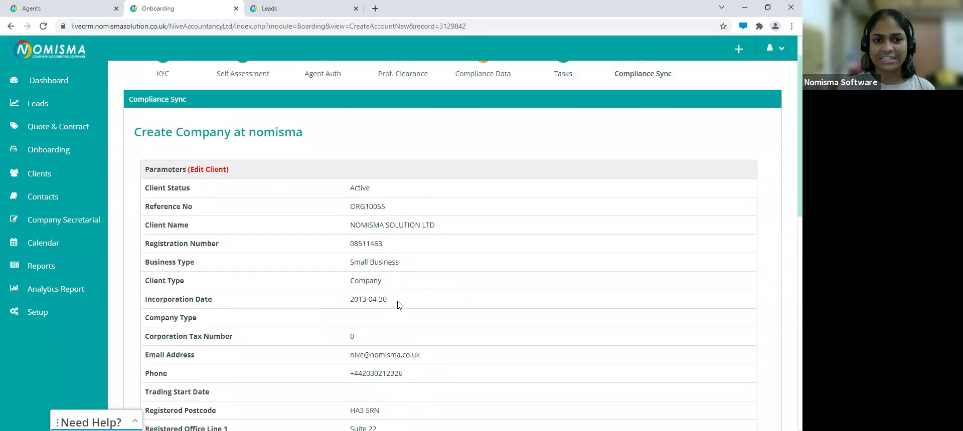
pyautogui.scroll(-1, 398, 305)
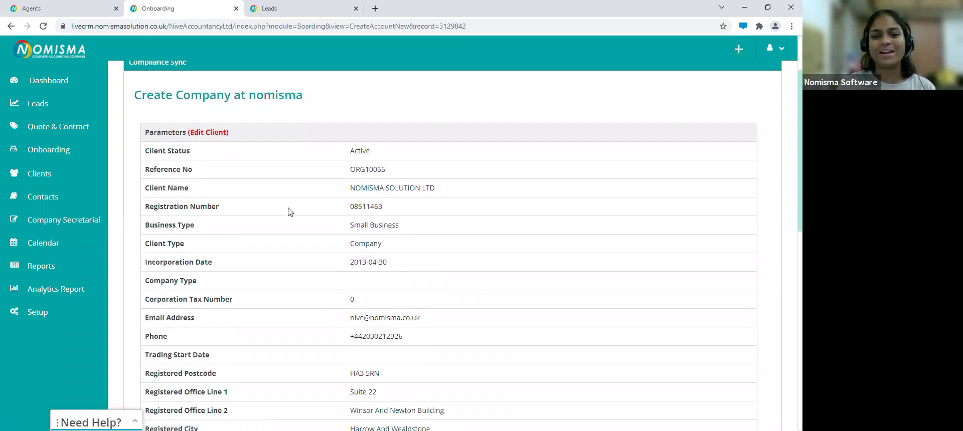
pyautogui.scroll(-10, 289, 212)
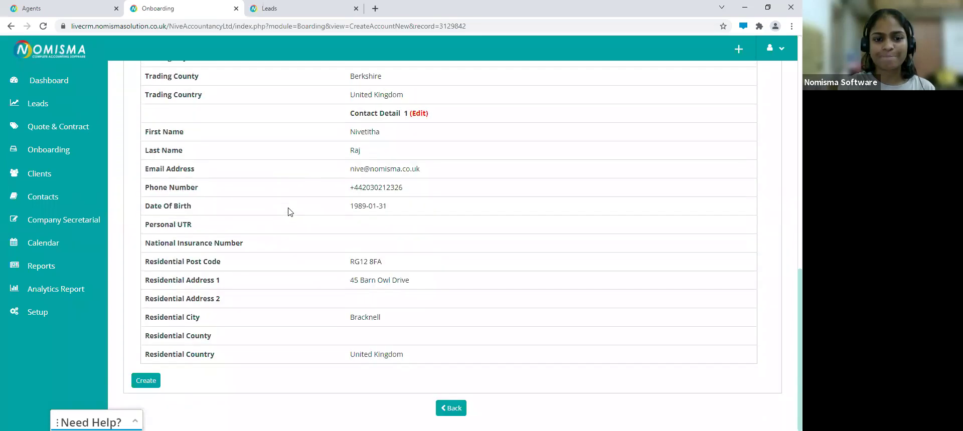
# Create NOMISMA SOLUTION LTD from the Compliance Sync parameters, generating compliance files dated 12-10-2021
pyautogui.click(153, 383)
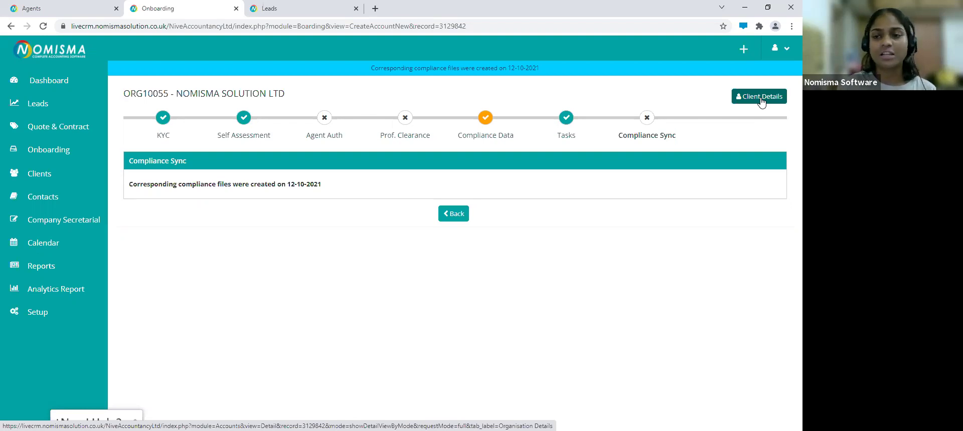
# Review NOMISMA SOLUTION LTD's client details, Notes and Jobs, then list its Director contact
pyautogui.click(757, 100)
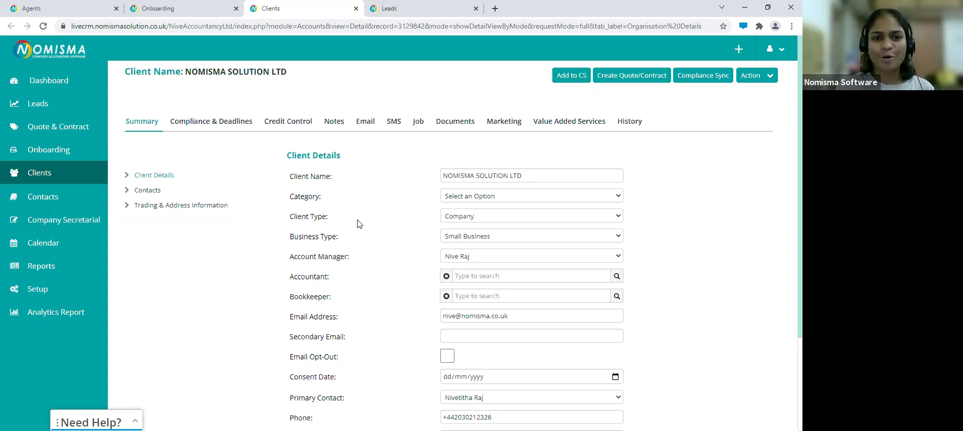
pyautogui.click(336, 129)
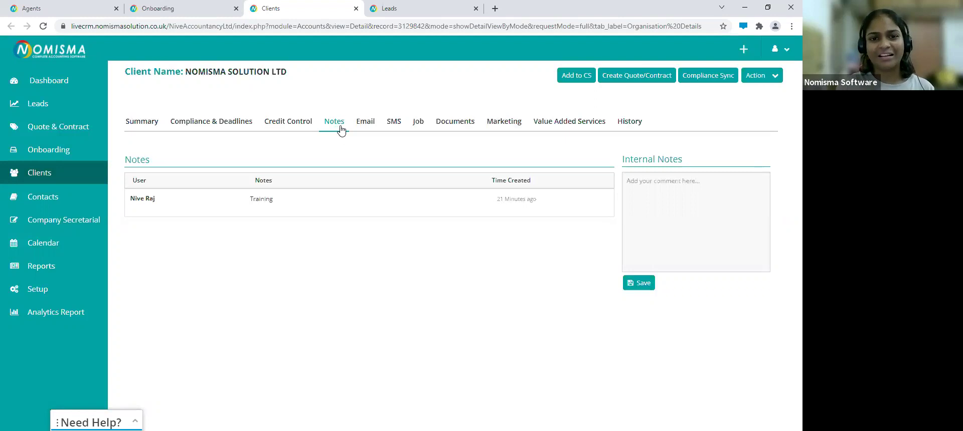
pyautogui.moveTo(461, 206)
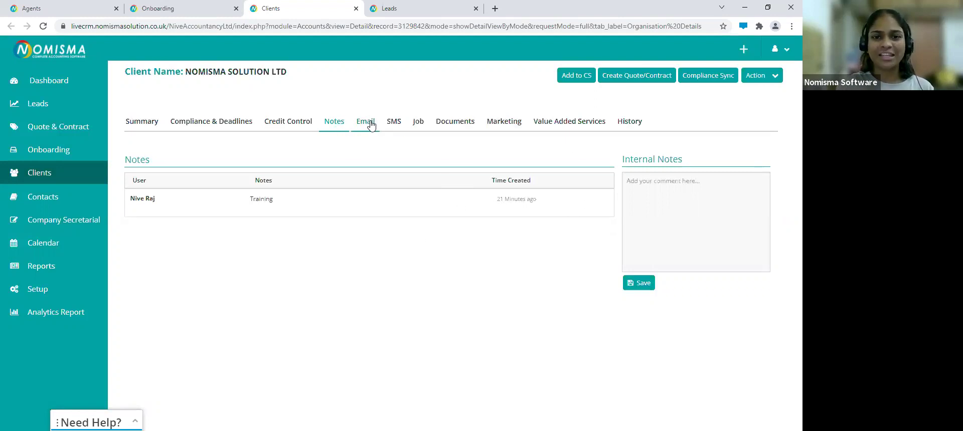
pyautogui.click(415, 128)
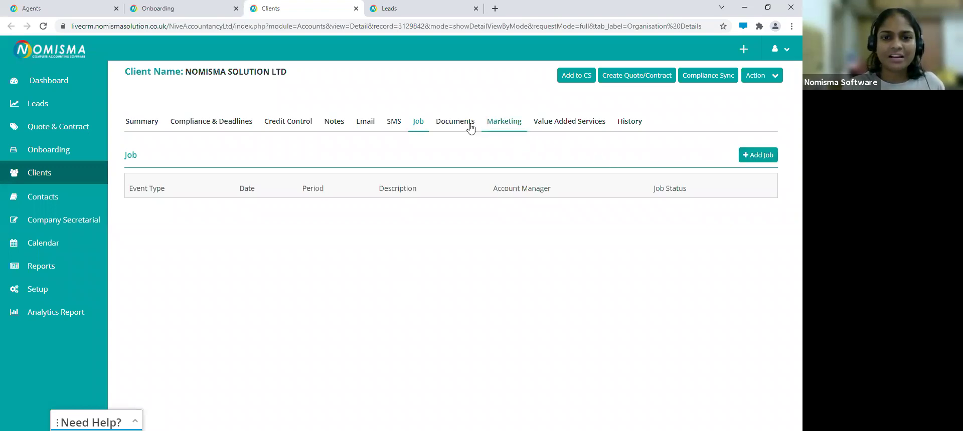
pyautogui.click(153, 124)
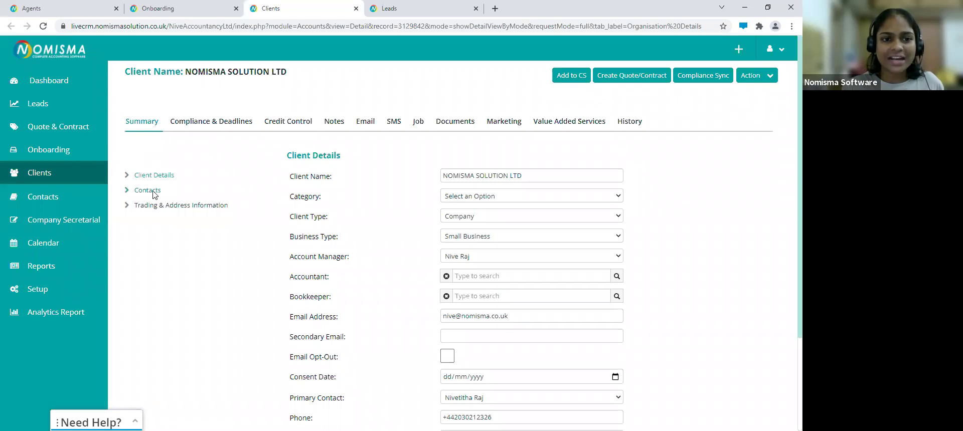
pyautogui.click(151, 191)
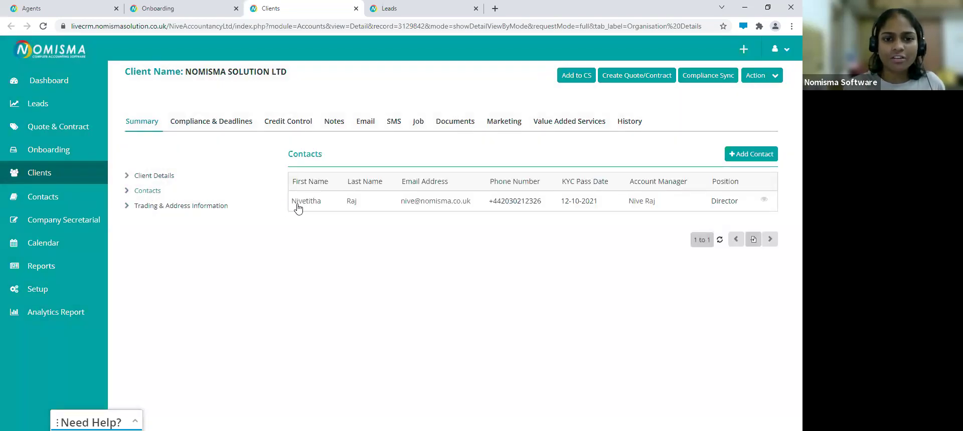
# Open the director contact's record and check its portal status shows Inactive
pyautogui.click(301, 206)
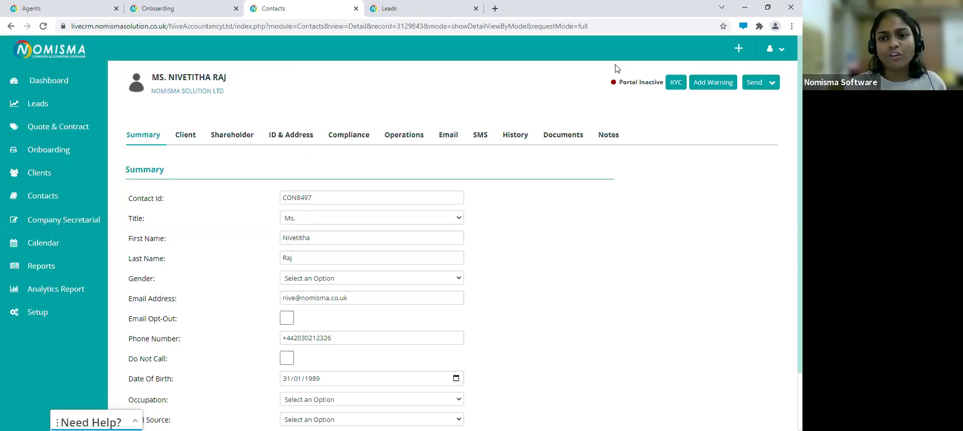
pyautogui.moveTo(622, 82); pyautogui.dragTo(663, 80)
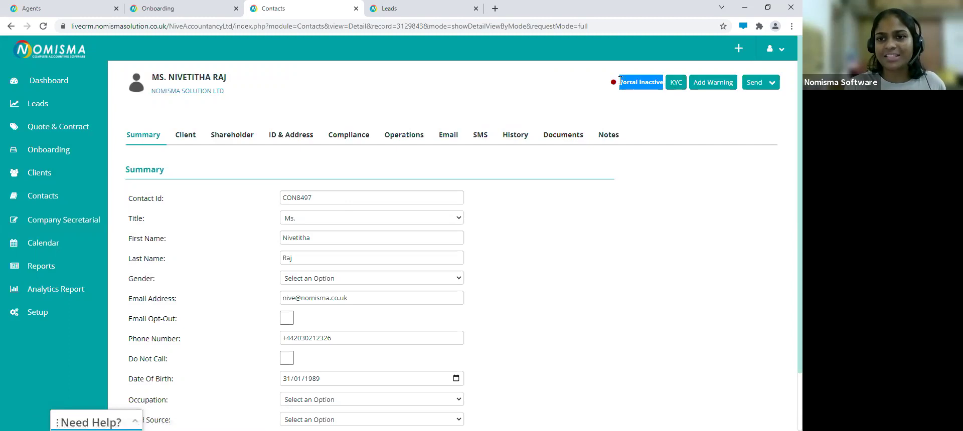
pyautogui.click(590, 168)
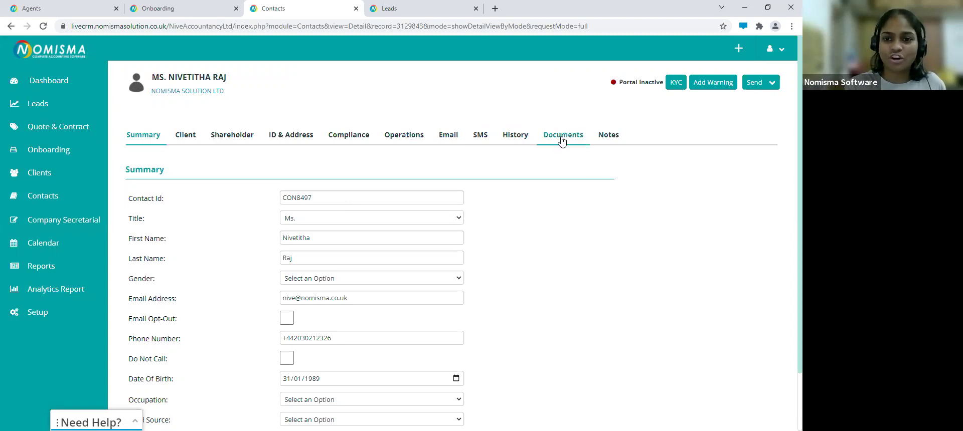
# View the director's Operations details: account manager, lead conversion and Inactive portal status
pyautogui.click(401, 145)
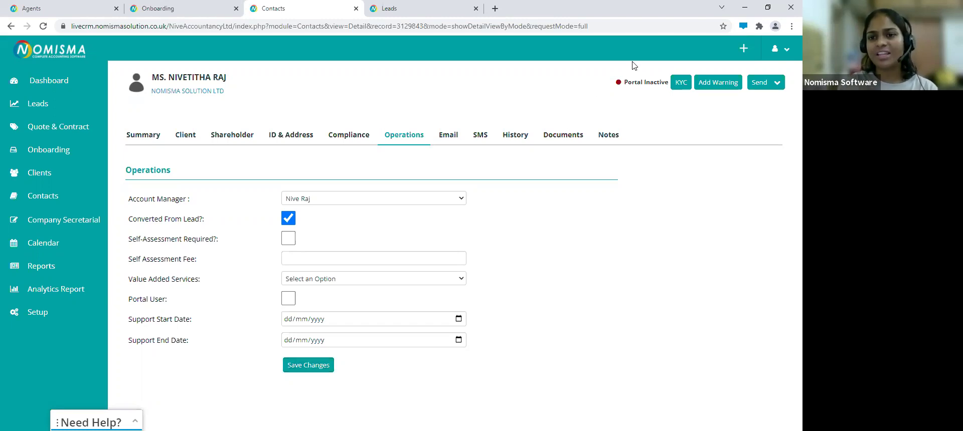
pyautogui.moveTo(623, 79); pyautogui.dragTo(666, 80)
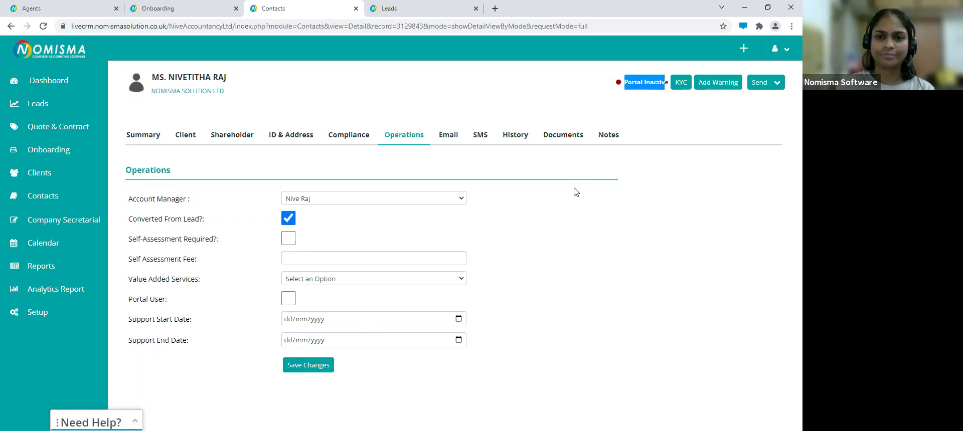
pyautogui.click(536, 190)
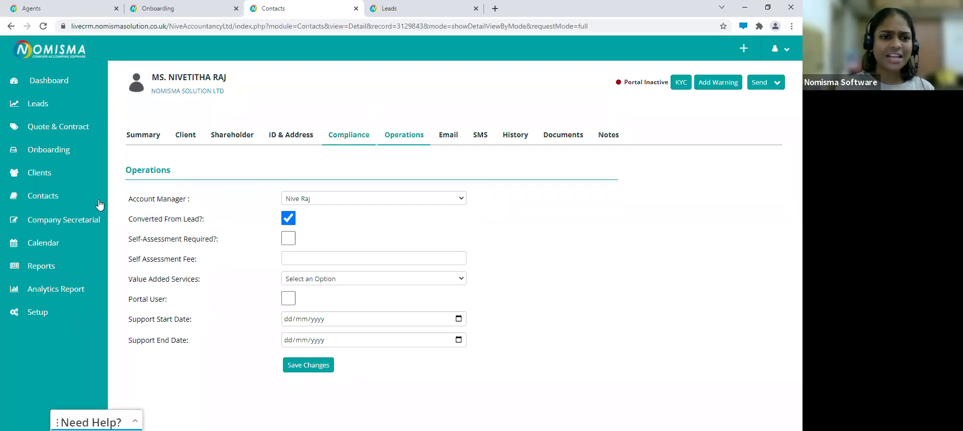
# Open NOMISMA LTD from the Company Secretarial dashboard and list its Companies House submissions
pyautogui.click(66, 225)
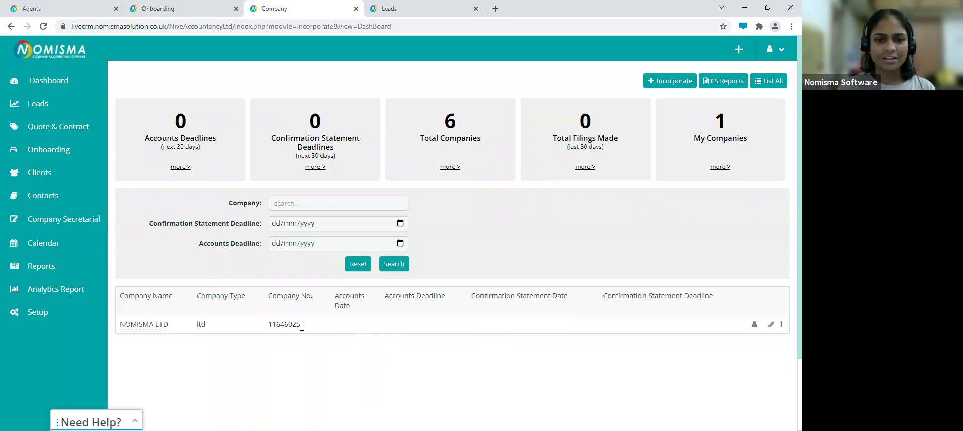
pyautogui.click(155, 325)
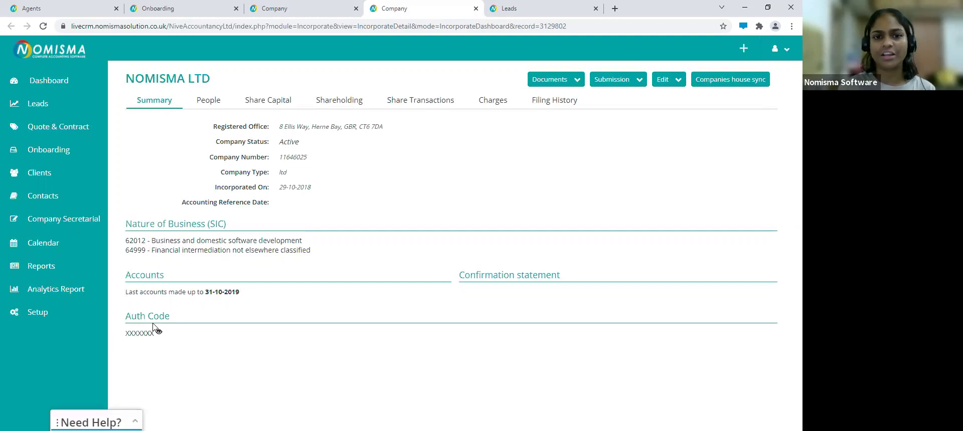
pyautogui.click(625, 86)
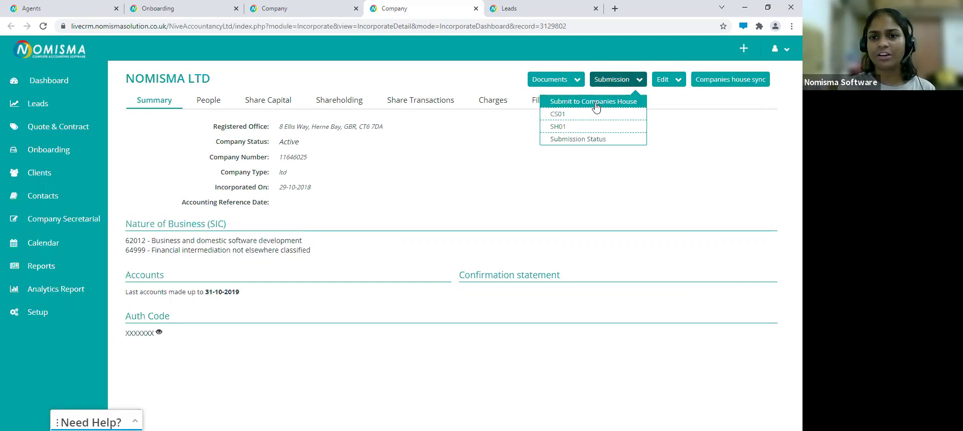
# Preview NOMISMA LTD's eight-step CS01 confirmation statement form, then return to the company summary
pyautogui.click(585, 114)
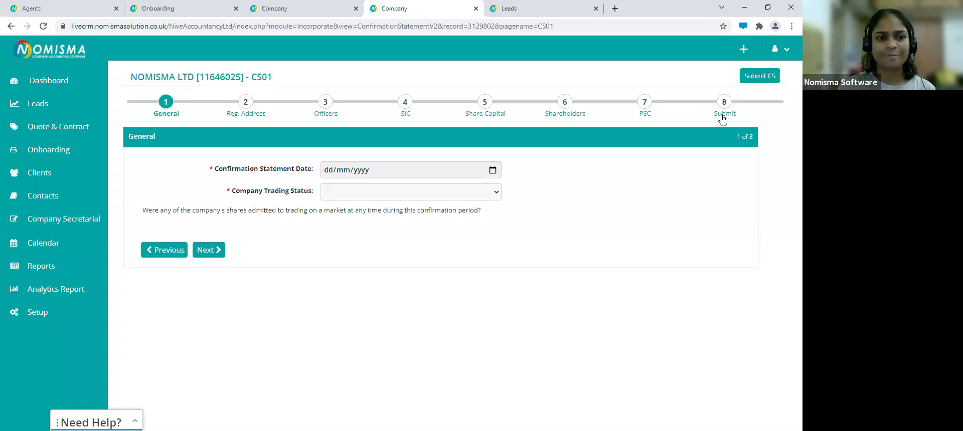
pyautogui.click(11, 27)
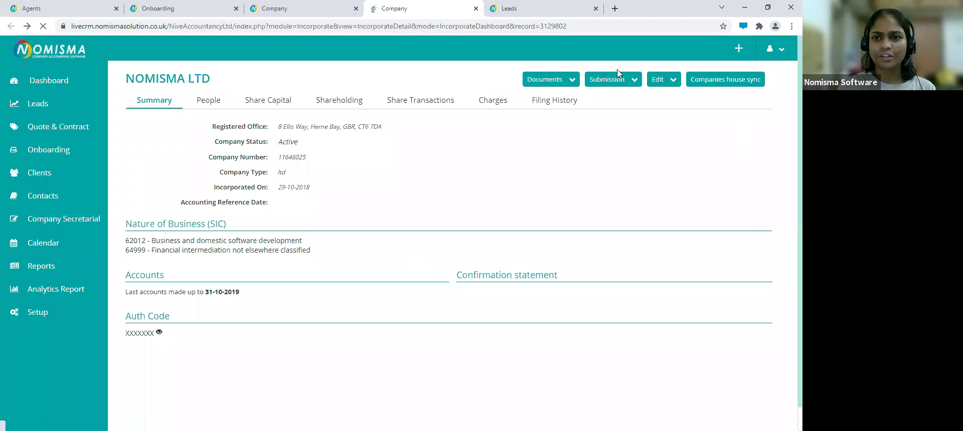
# Check NOMISMA LTD's Submission and Edit options, then return to the Company Secretarial dashboard
pyautogui.click(638, 80)
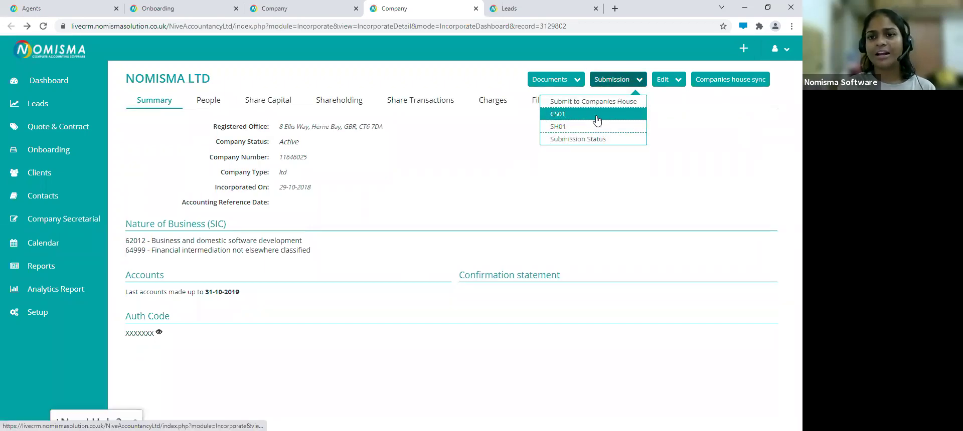
pyautogui.click(679, 82)
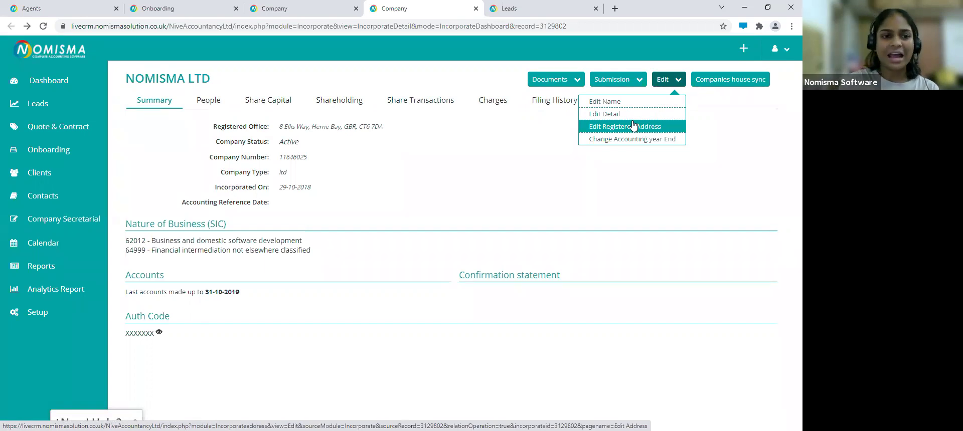
pyautogui.click(76, 223)
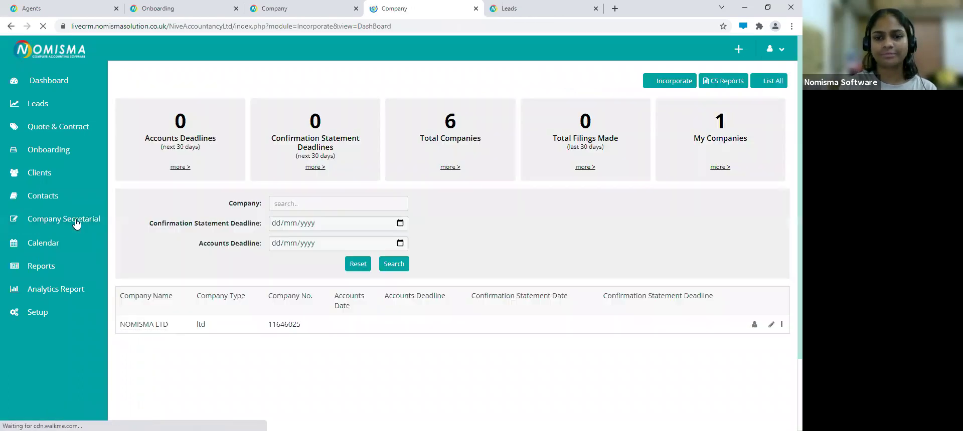